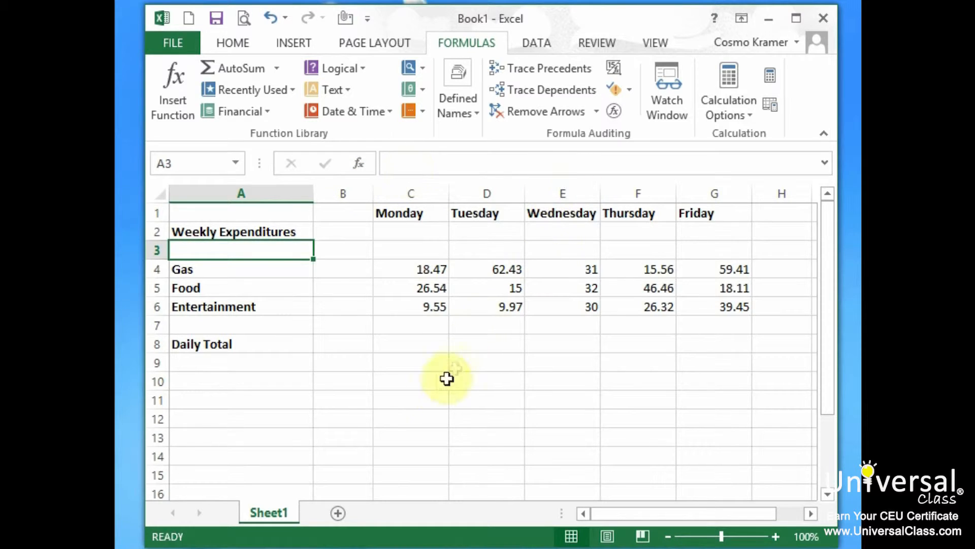
- Enter the formula =Sum(5,2) in cell C10 and clear the cell again
click(420, 382)
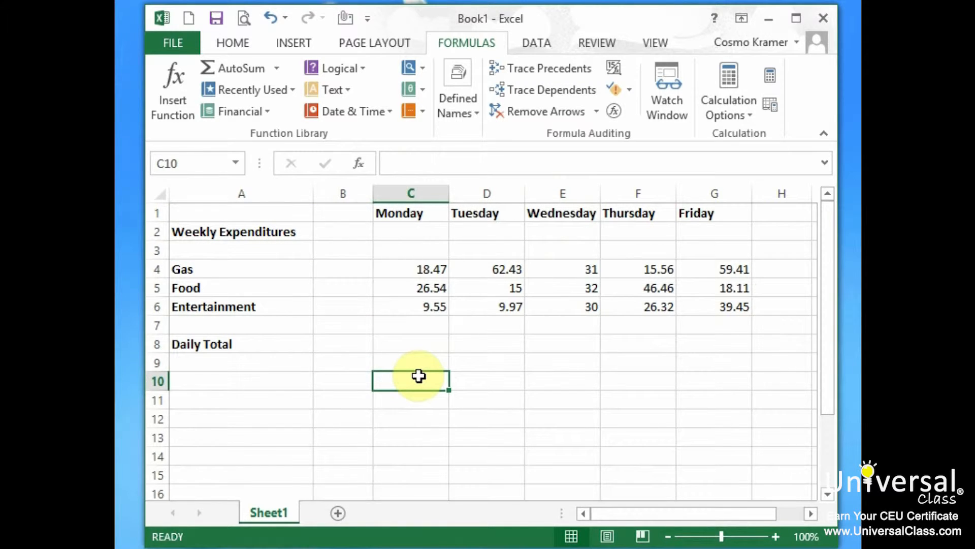
text(=)
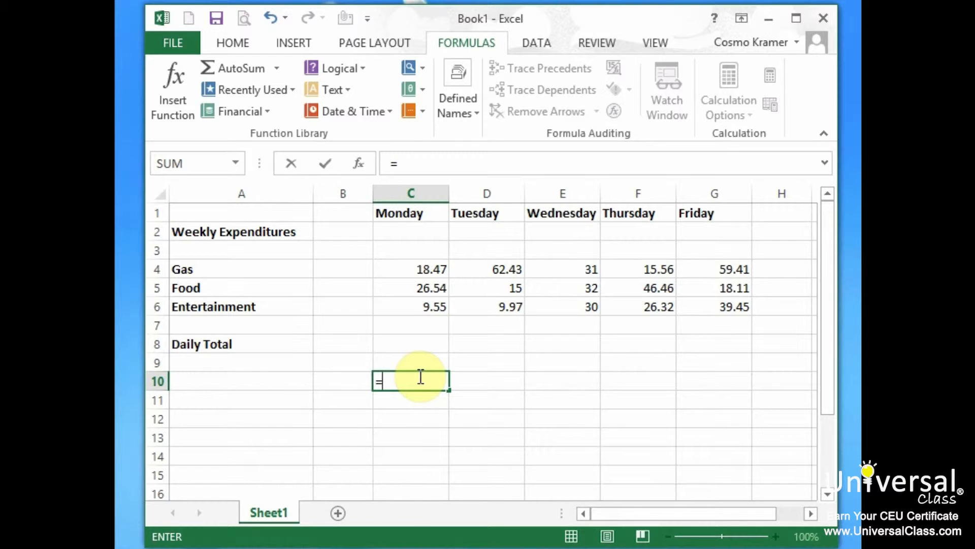
text(Sum)
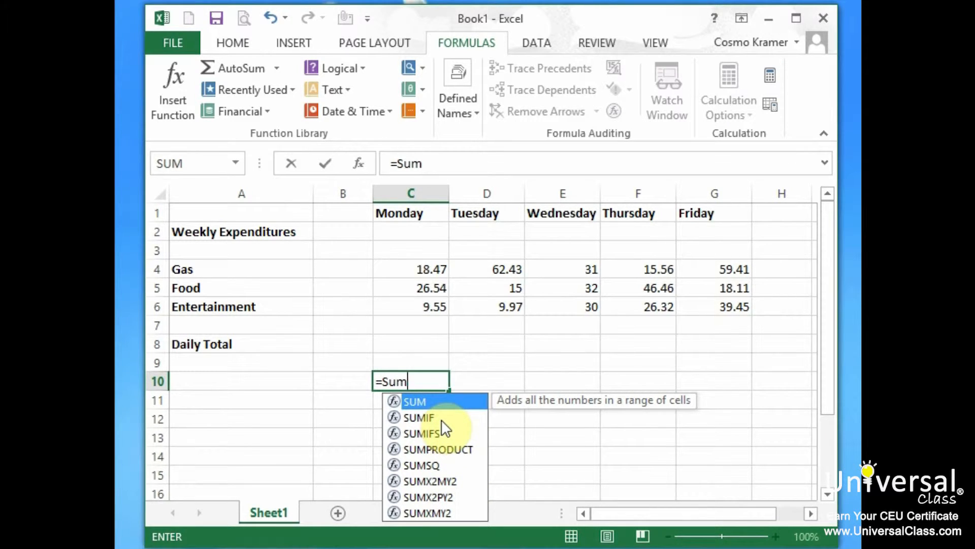
text(()
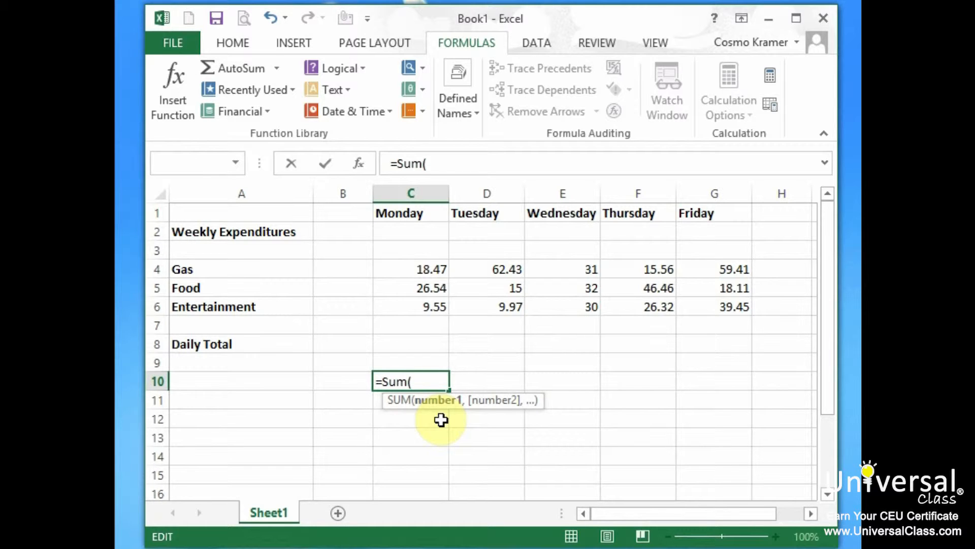
text(5,2))
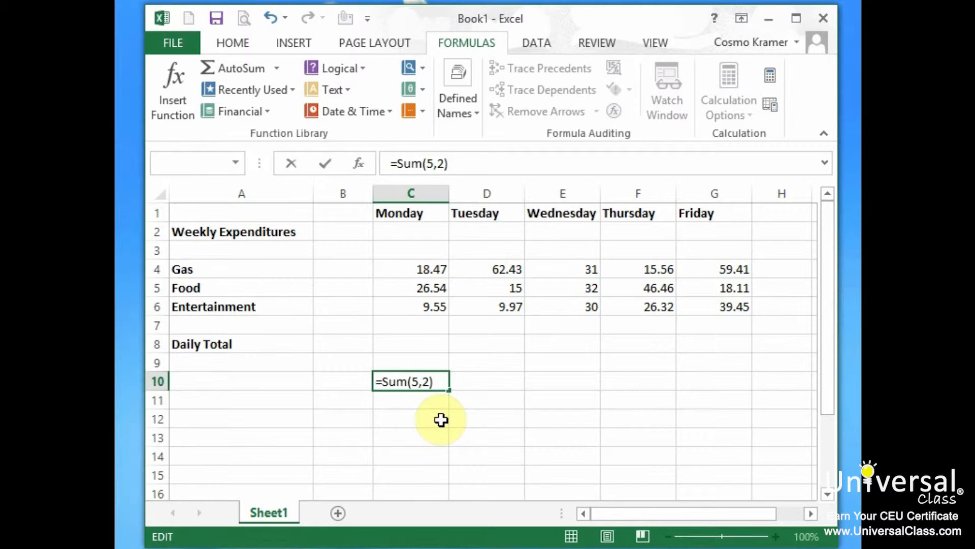
key(Return)
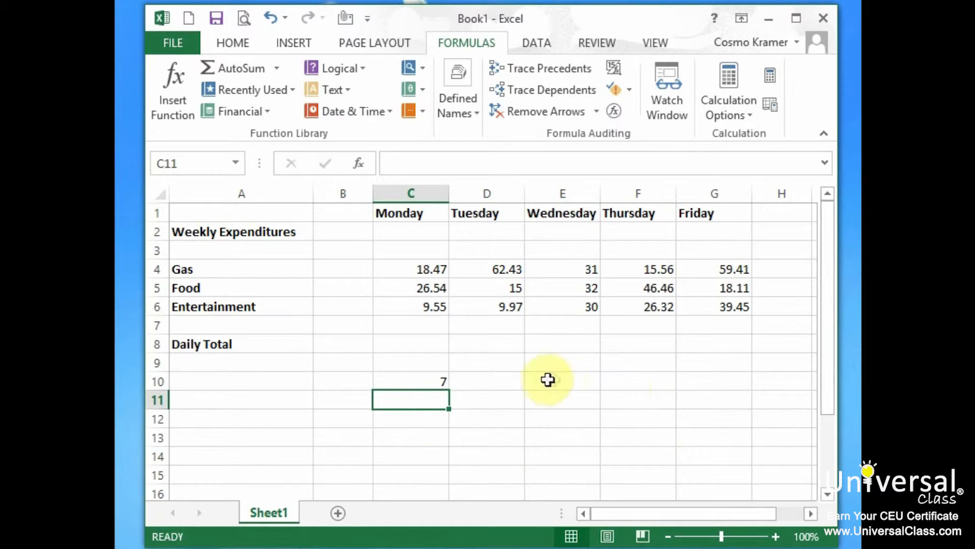
click(428, 382)
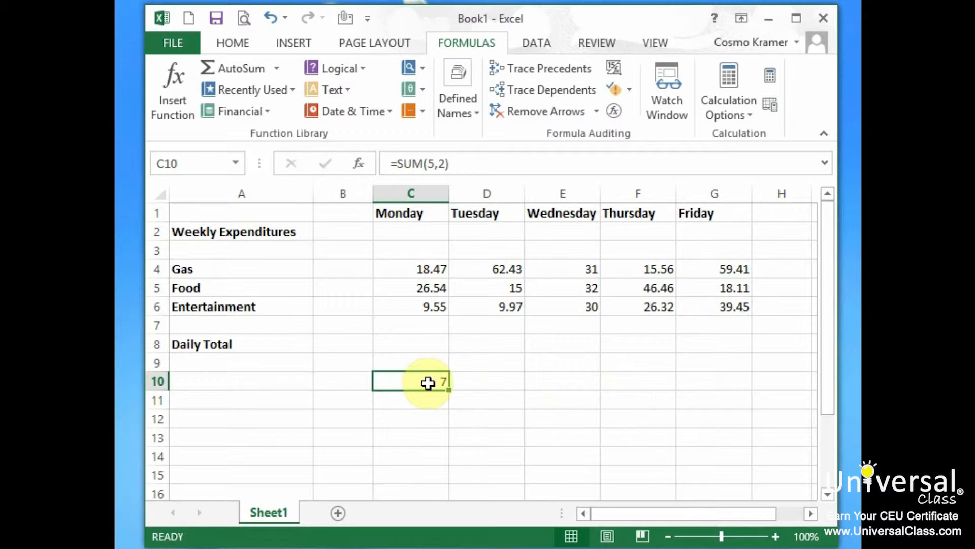
key(Delete)
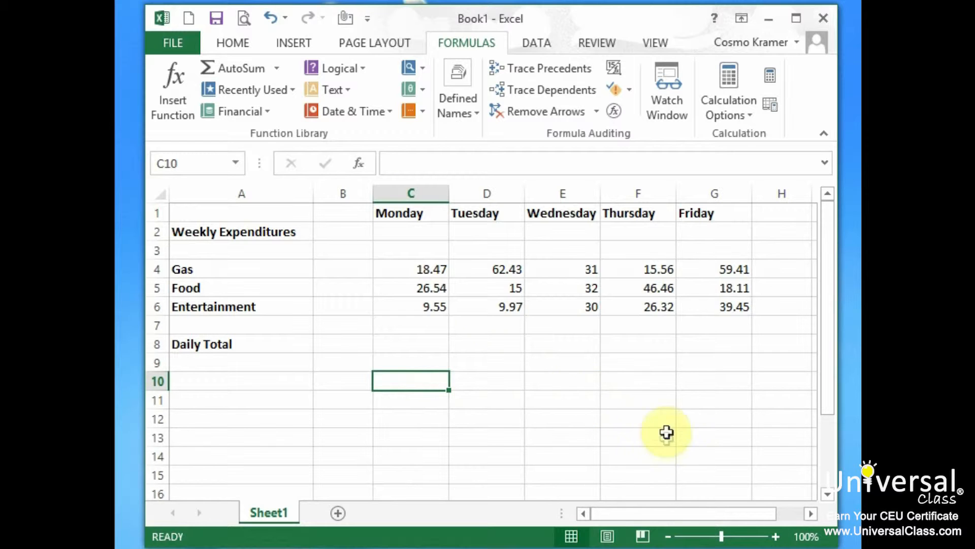
- Open the Insert Function dialog for Monday's Daily Total in cell C8
click(435, 345)
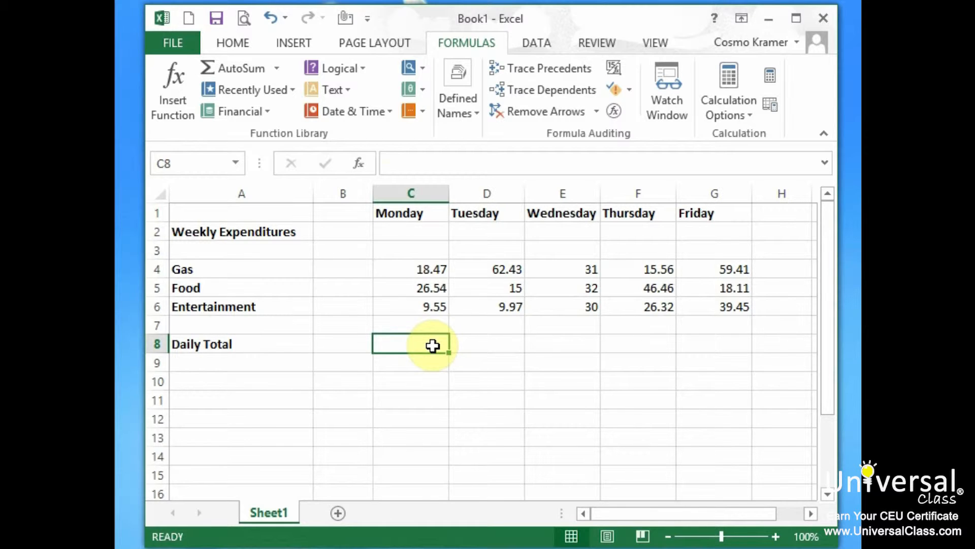
click(233, 44)
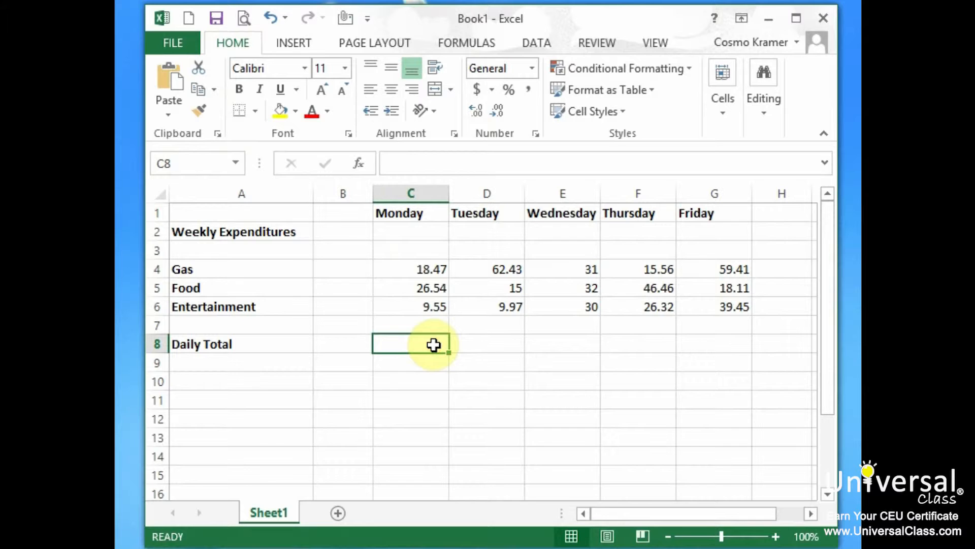
click(474, 44)
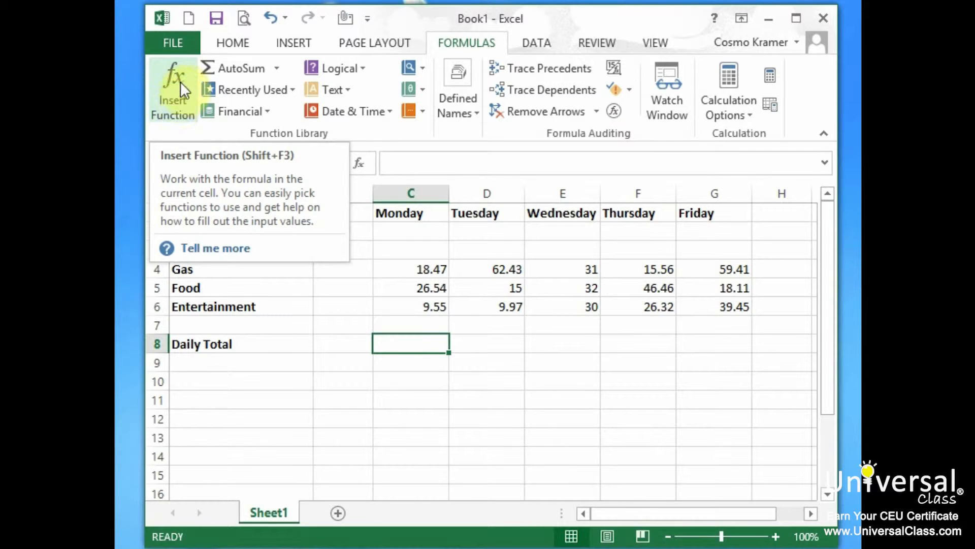
click(184, 95)
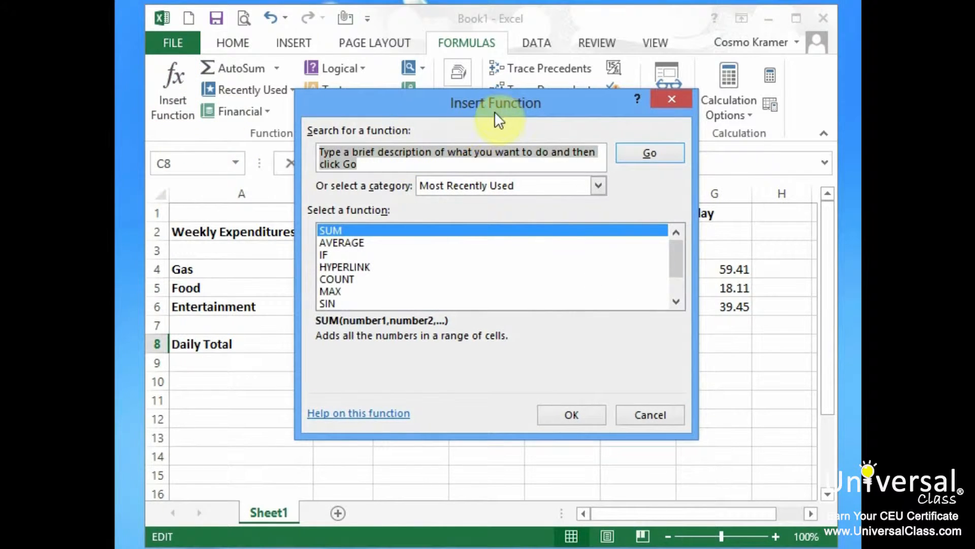
drag(496, 108, 487, 105)
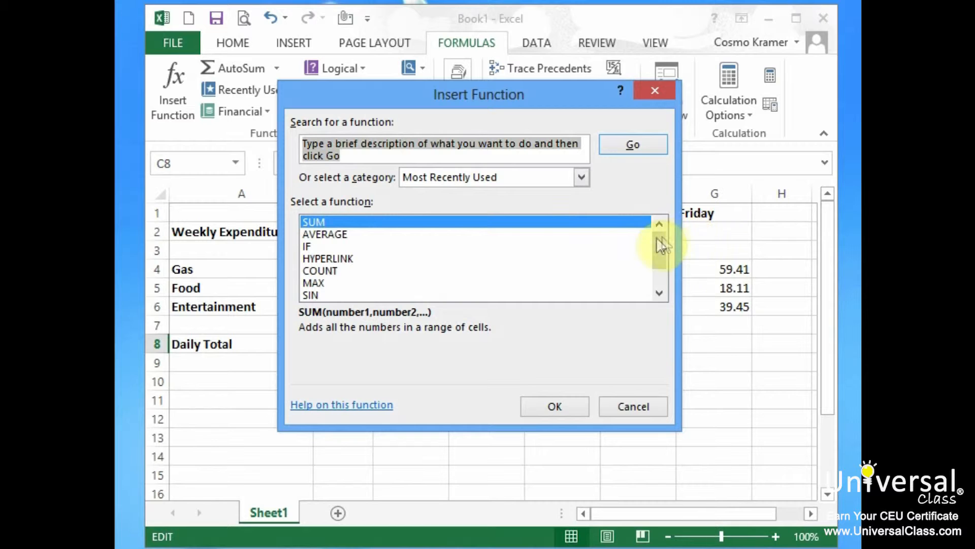
drag(663, 255, 663, 248)
- Look through the functions in the All category and in the Financial category
click(567, 179)
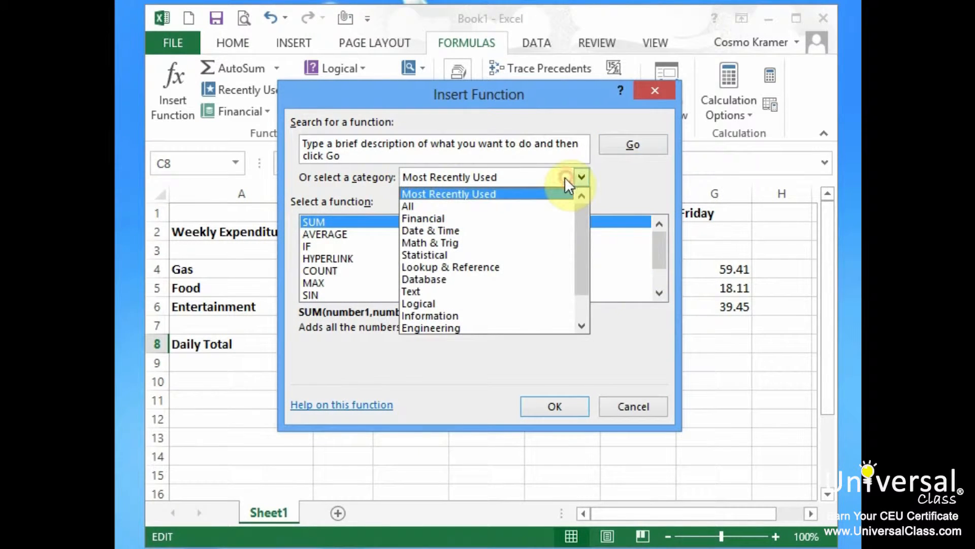
click(504, 204)
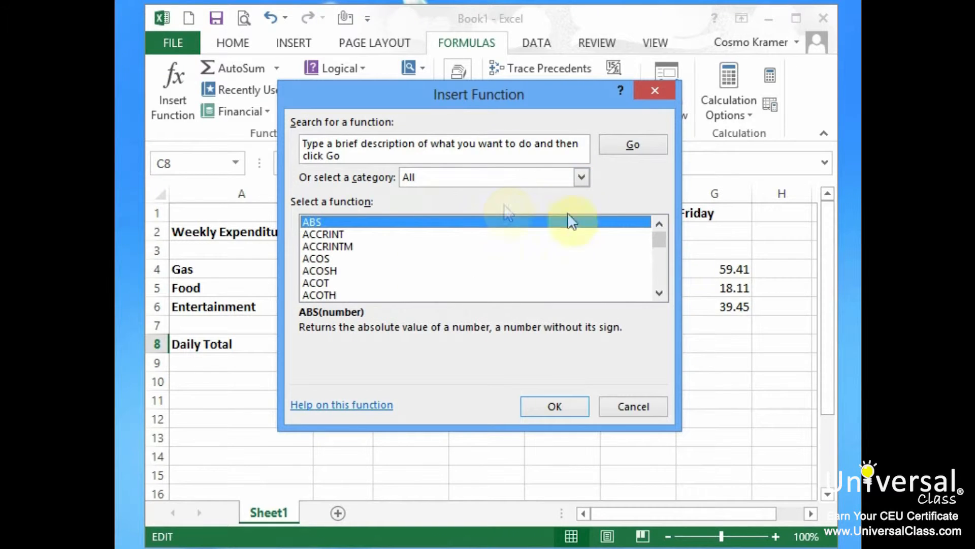
drag(659, 239, 653, 288)
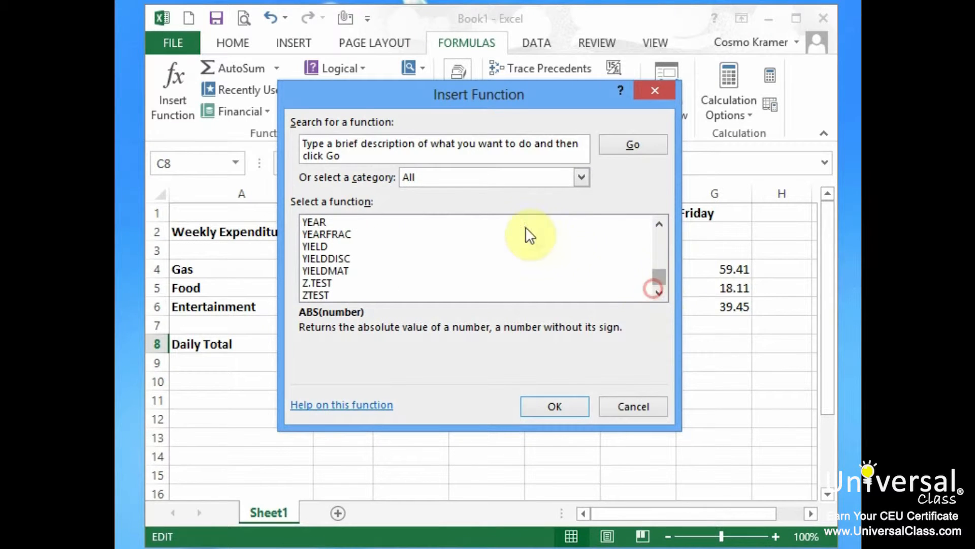
click(582, 177)
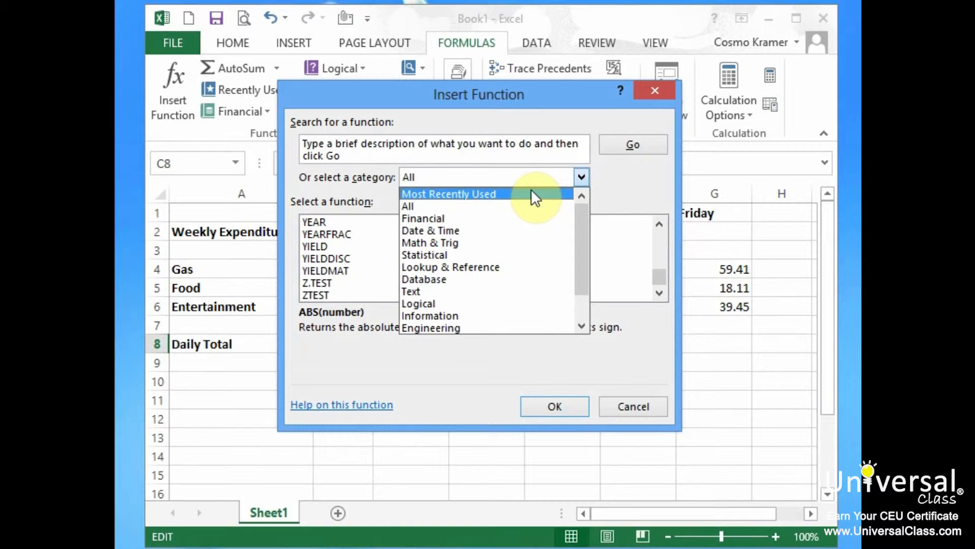
click(507, 217)
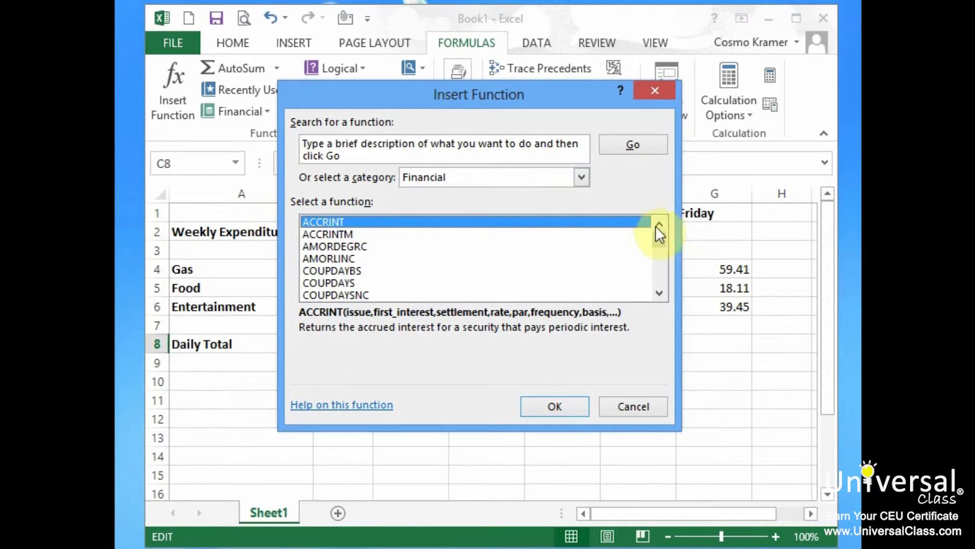
drag(656, 235, 662, 198)
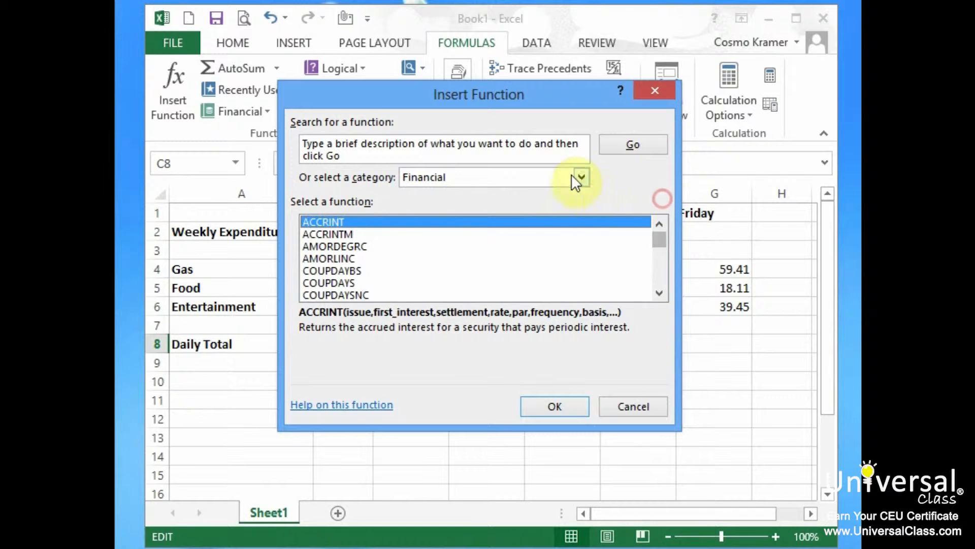
- Look through the Math & Trig and Logical functions, and return to the Most Recently Used category
click(572, 176)
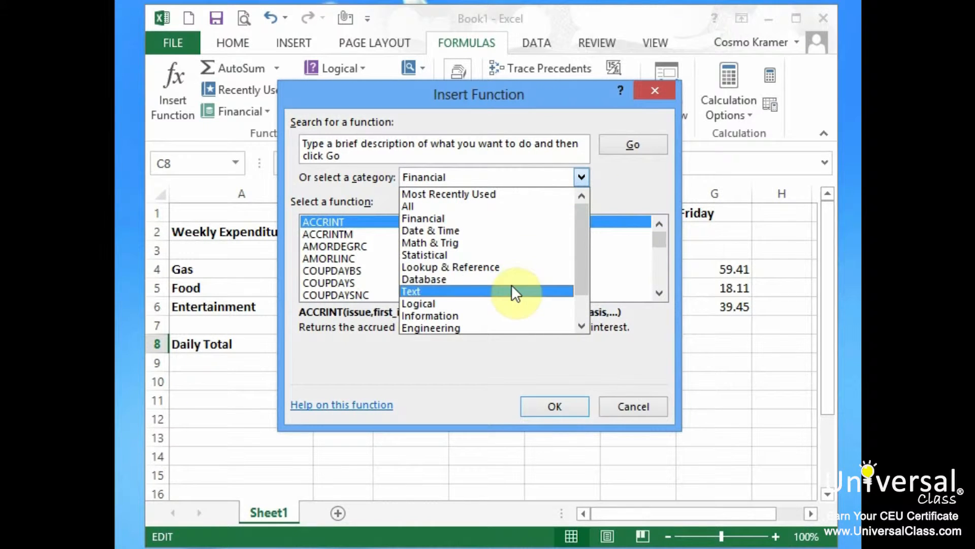
click(522, 244)
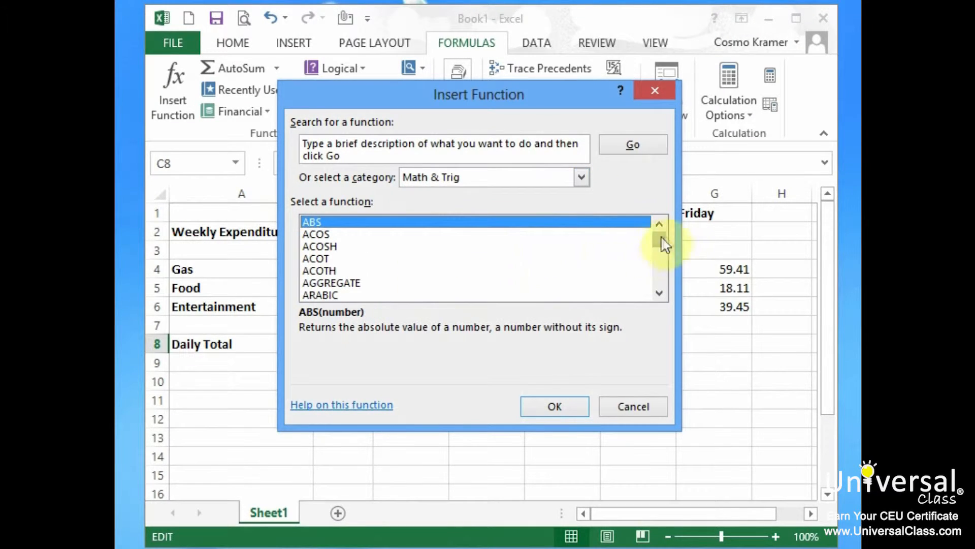
click(659, 293)
click(659, 293)
click(659, 293)
click(659, 293)
click(581, 176)
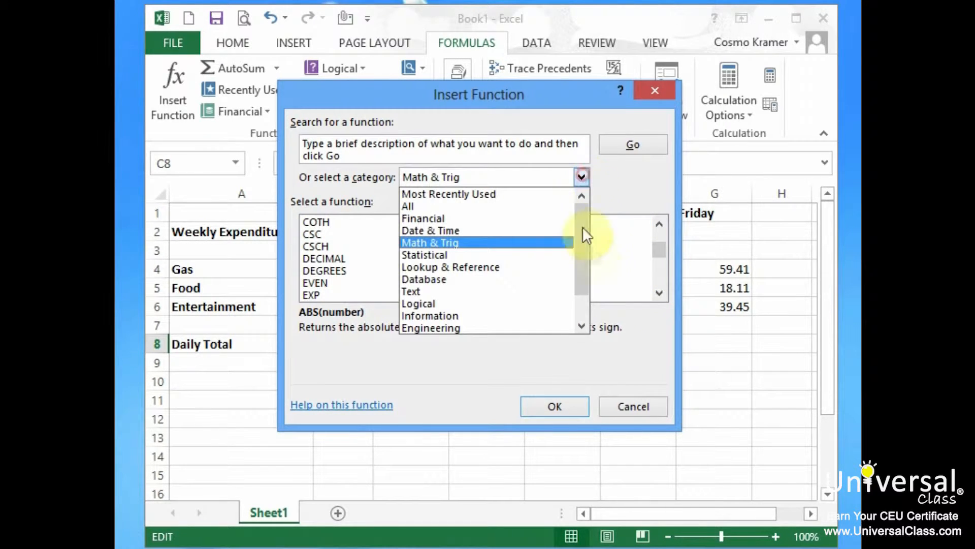
click(523, 303)
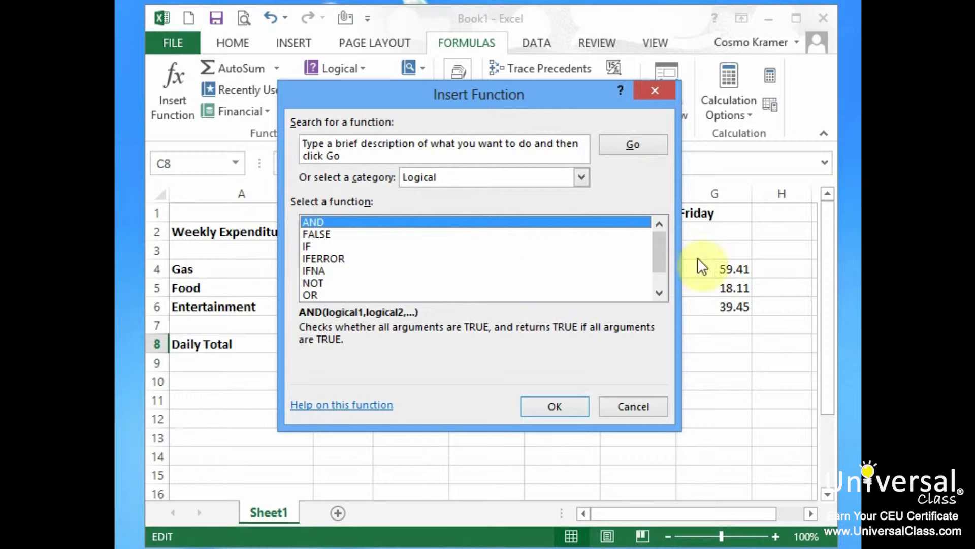
mouse_move(663, 250)
mouse_down()
mouse_move(658, 264)
mouse_move(660, 238)
mouse_up()
click(553, 179)
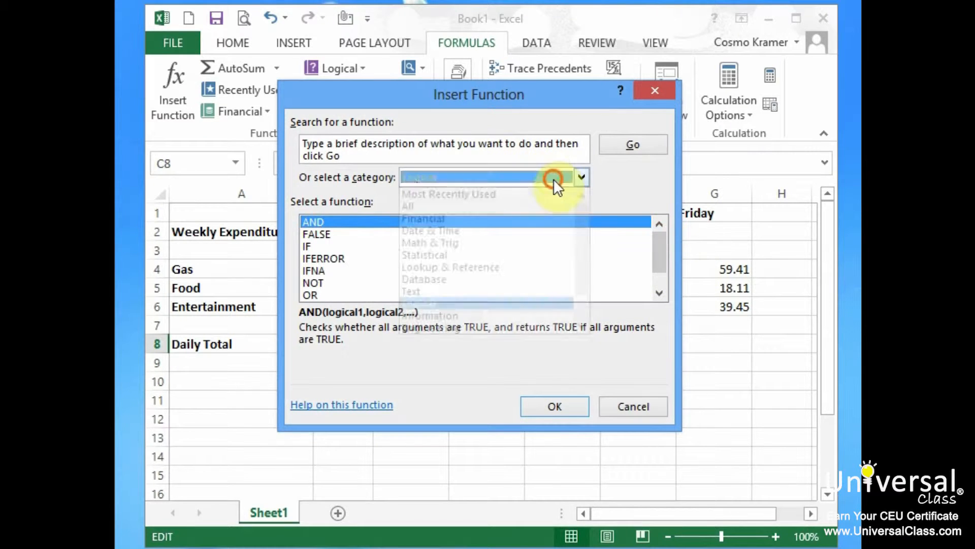
click(541, 193)
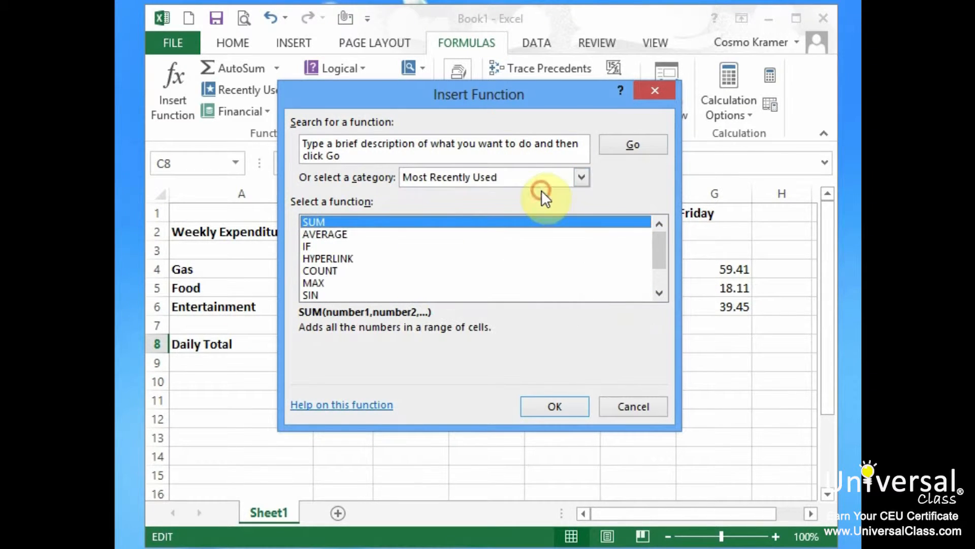
- Insert the AVERAGE function in cell C8 with C4:C7 as its range
click(356, 234)
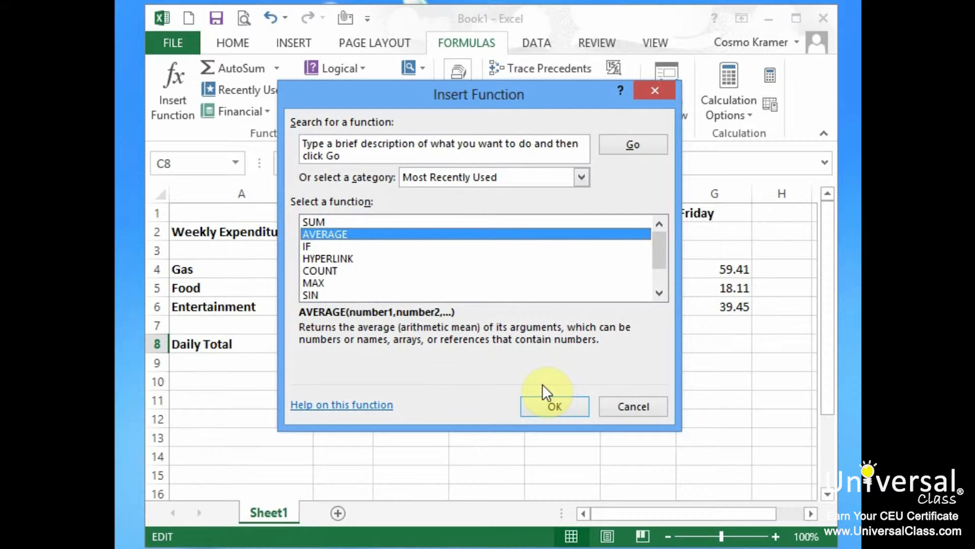
click(572, 411)
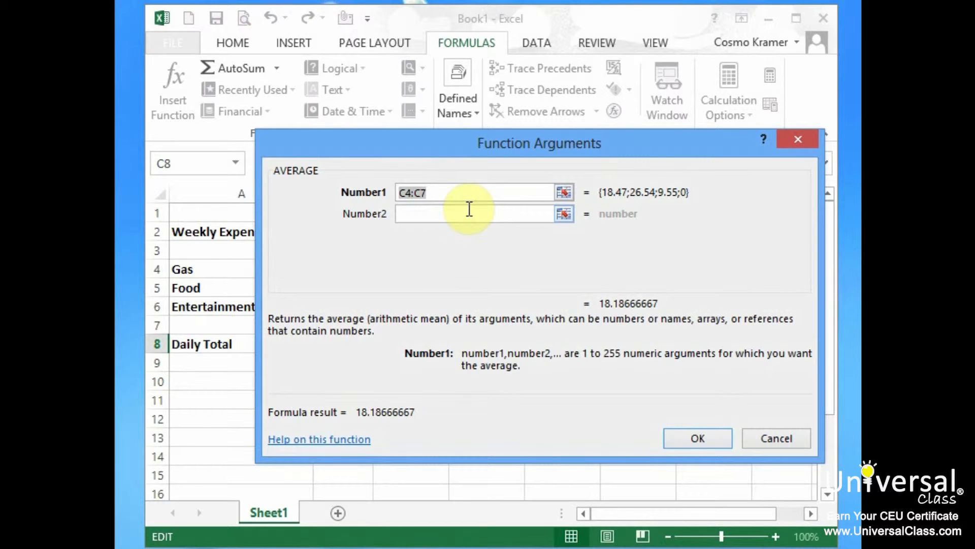
click(718, 438)
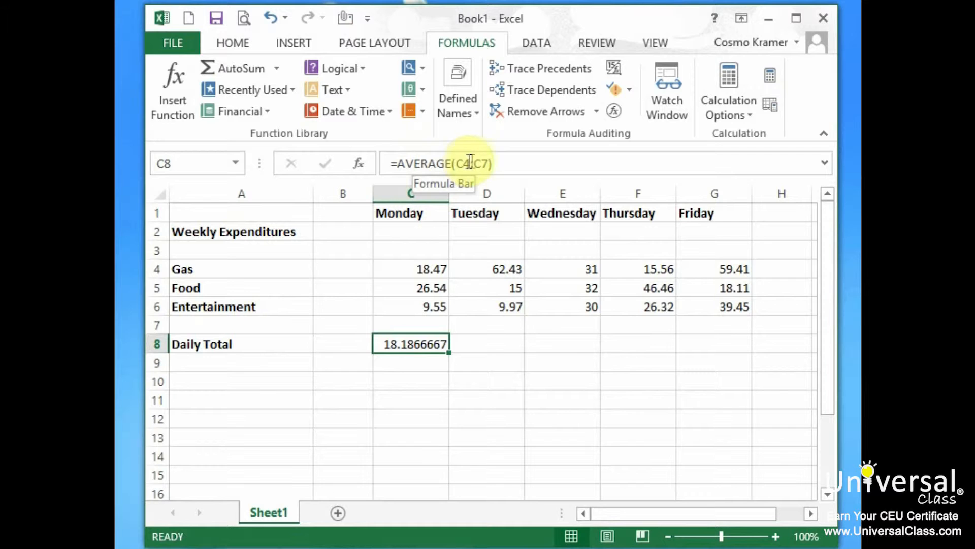
- Add d7 and e5 as further arguments to the AVERAGE formula in cell C8
click(492, 166)
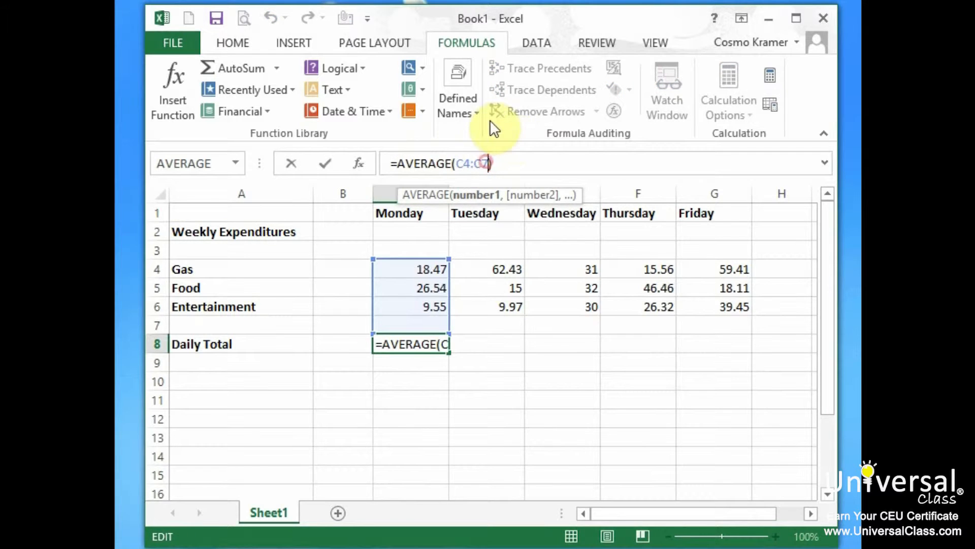
text(,d7)
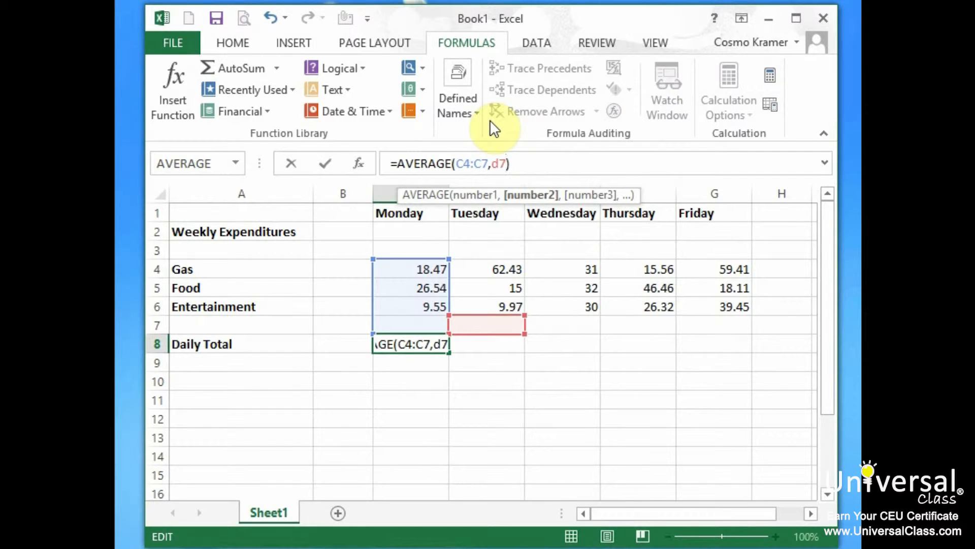
text(,)
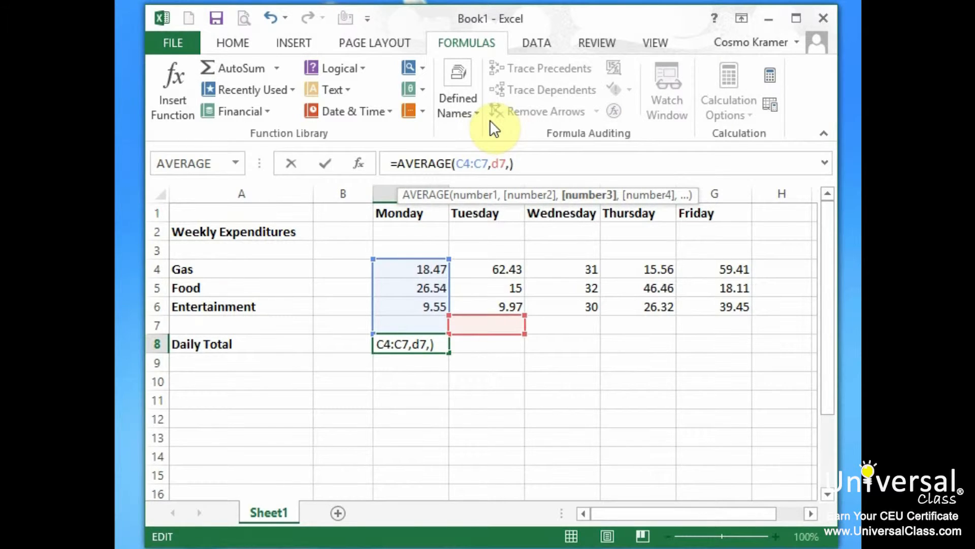
text(e5)
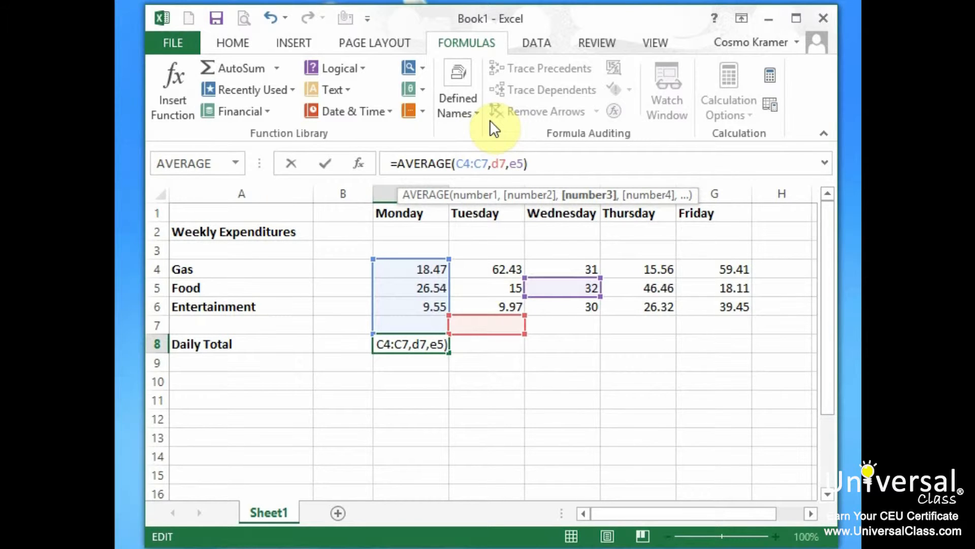
- Remove the d7 and e5 arguments so the formula in C8 reads =AVERAGE(C4:C7)
key(BackSpace)
key(BackSpace)
key(BackSpace)
key(BackSpace)
key(BackSpace)
key(BackSpace)
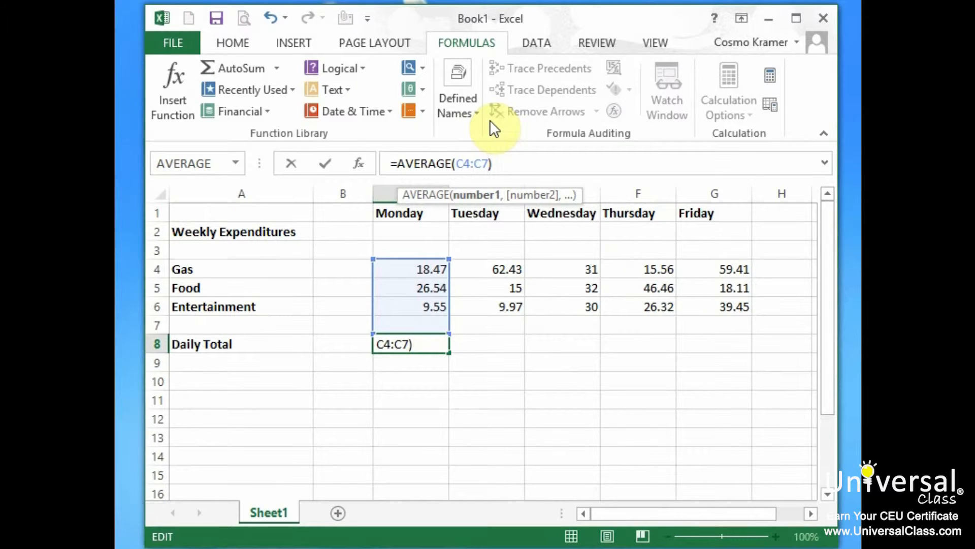
key(Return)
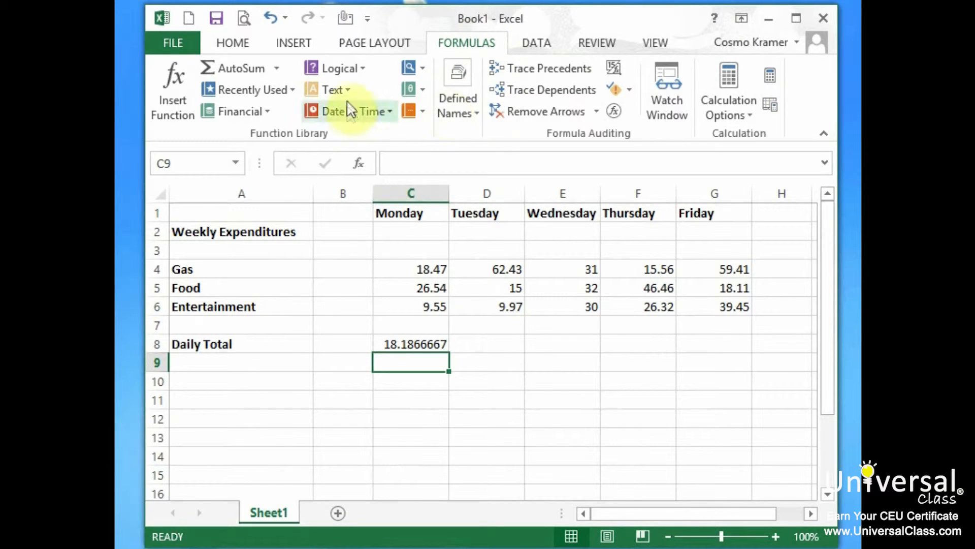
- Look over the AutoSum functions and the full Insert Function list without inserting anything in cell C9
click(279, 72)
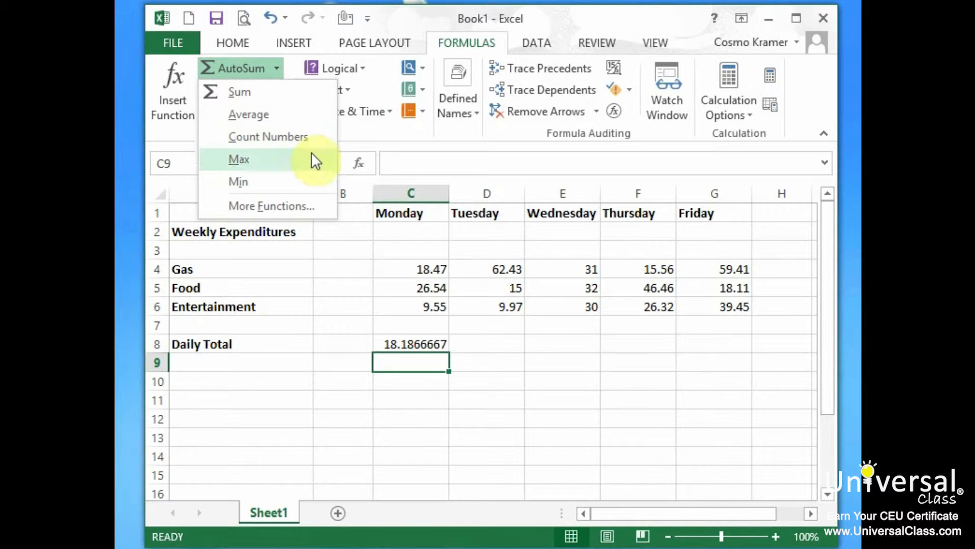
click(306, 207)
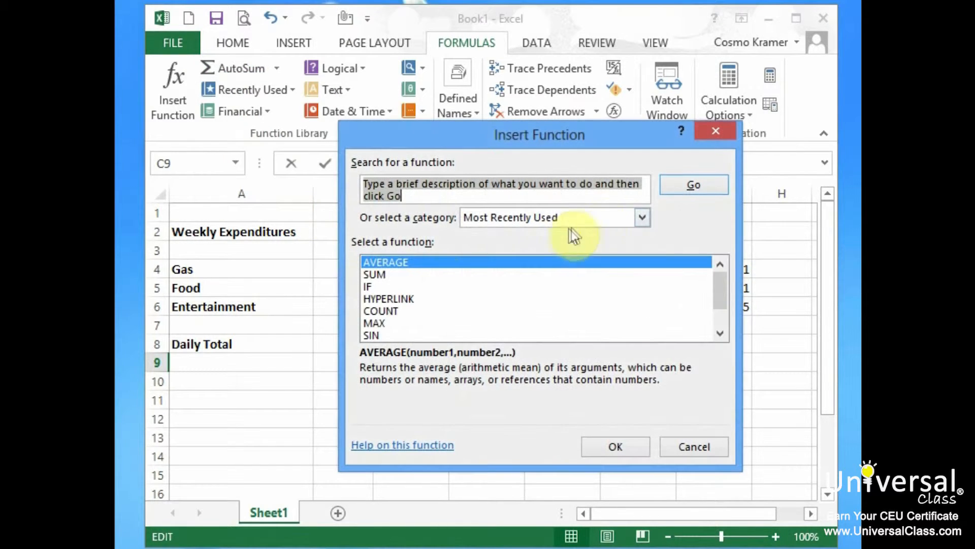
click(694, 446)
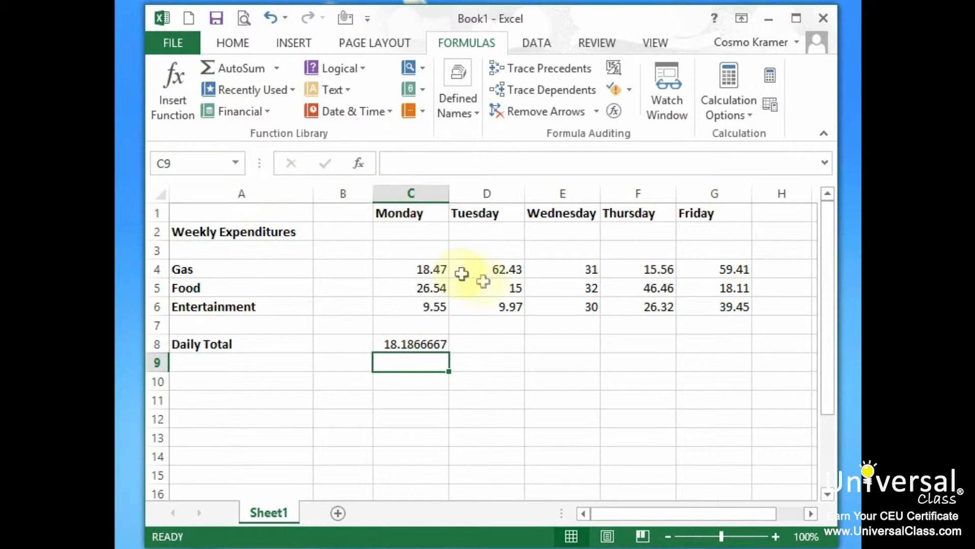
- Insert a MAX function for the Tuesday values in D4:D7, with the result in cell D8
drag(506, 269, 516, 347)
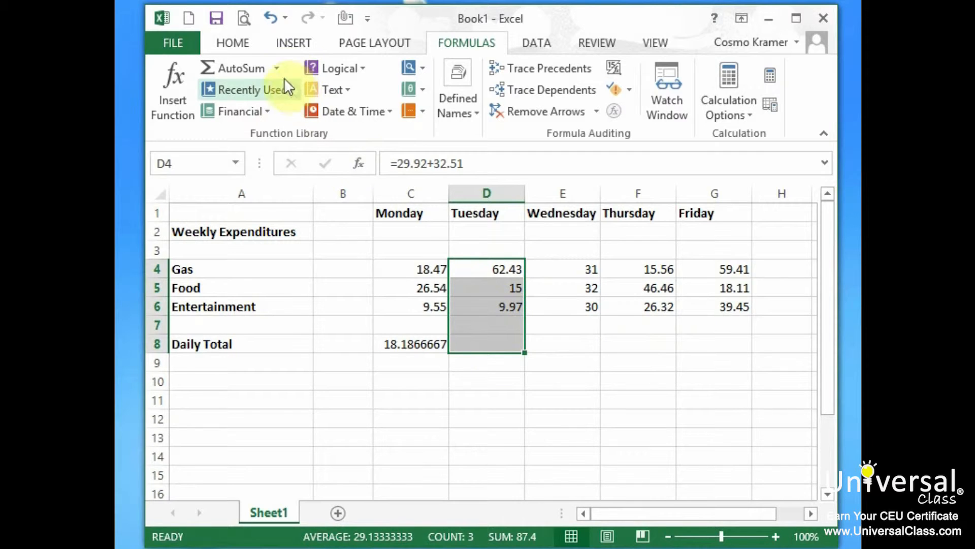
click(277, 67)
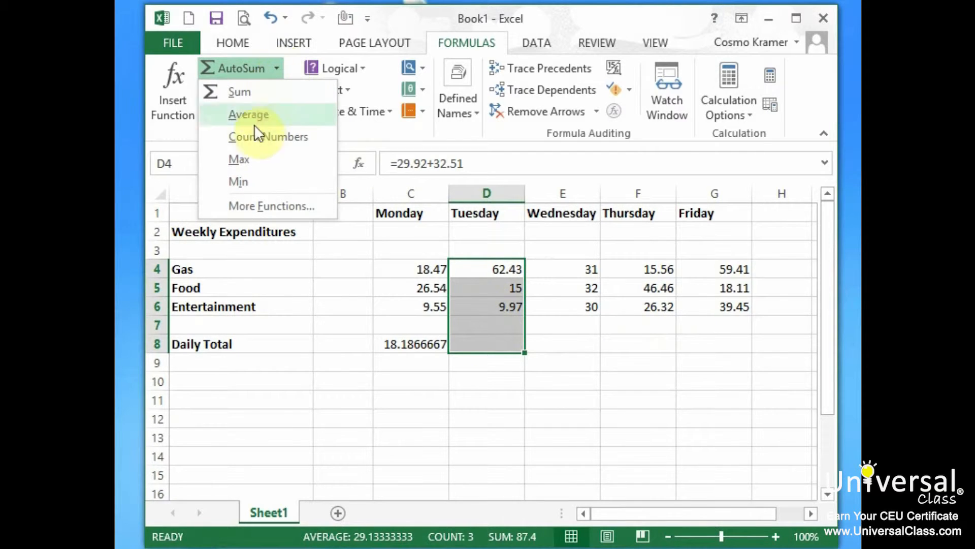
click(258, 161)
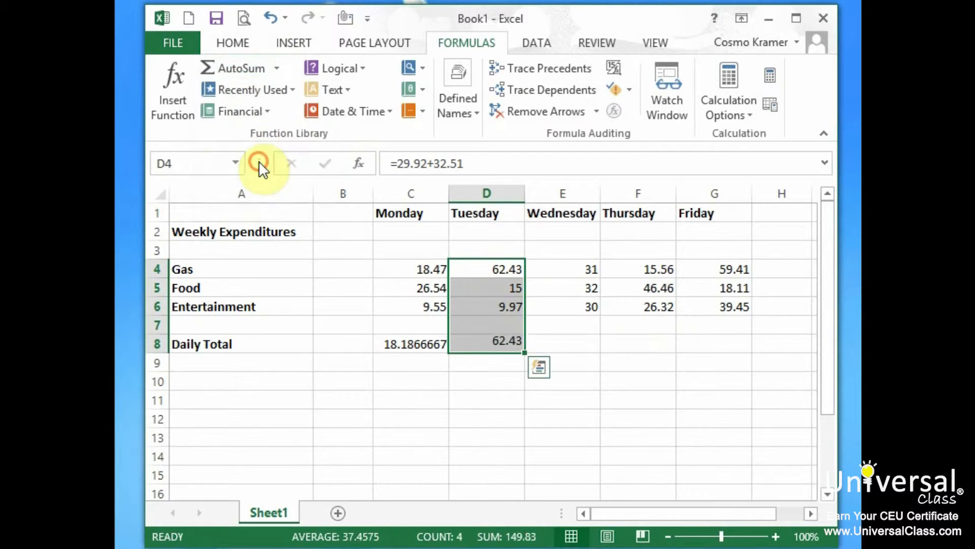
click(502, 342)
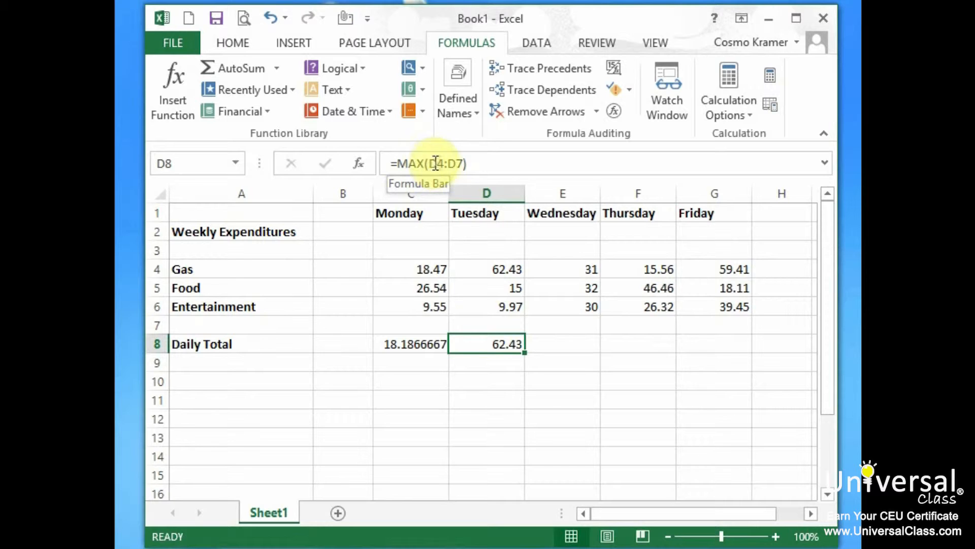
- Insert a MIN function for the Wednesday values in E4:E7, with the result in cell E8
drag(578, 270, 578, 346)
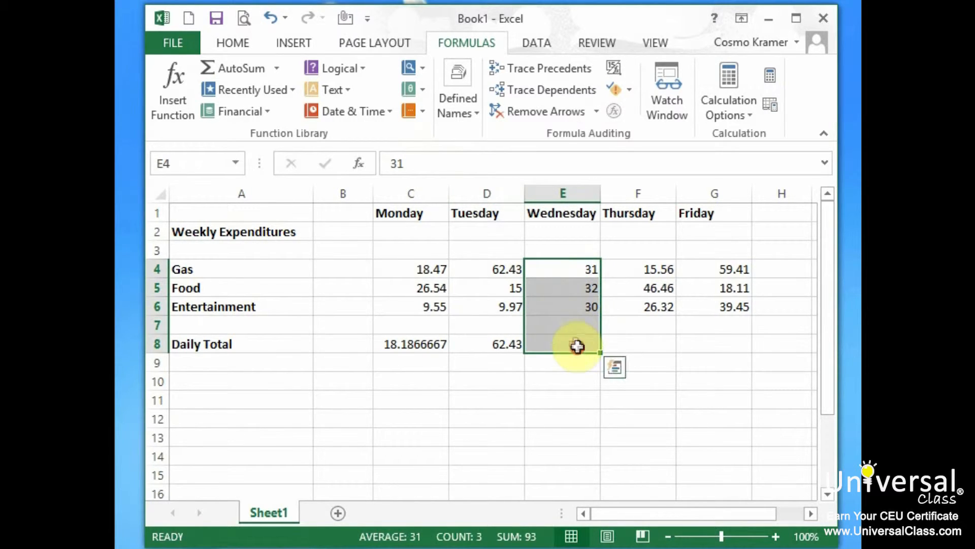
click(277, 68)
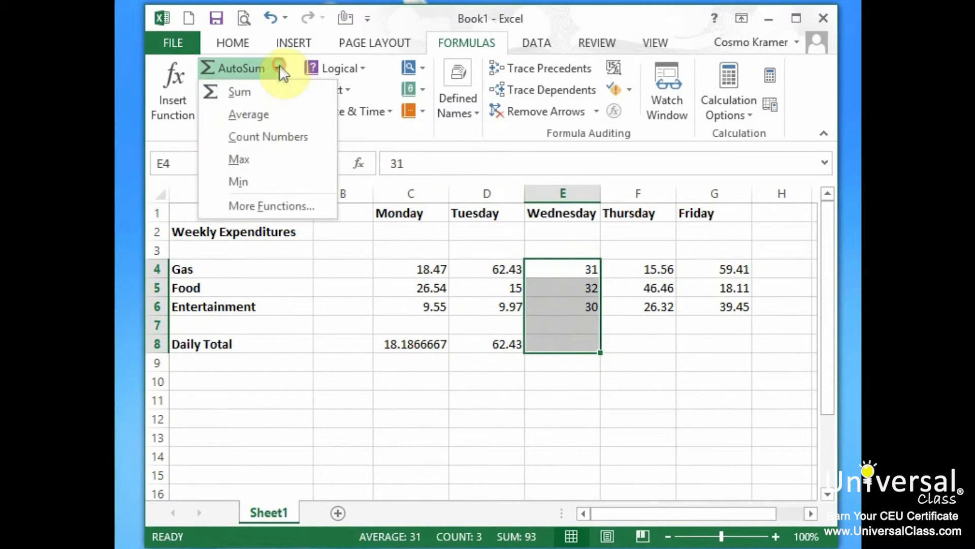
click(241, 181)
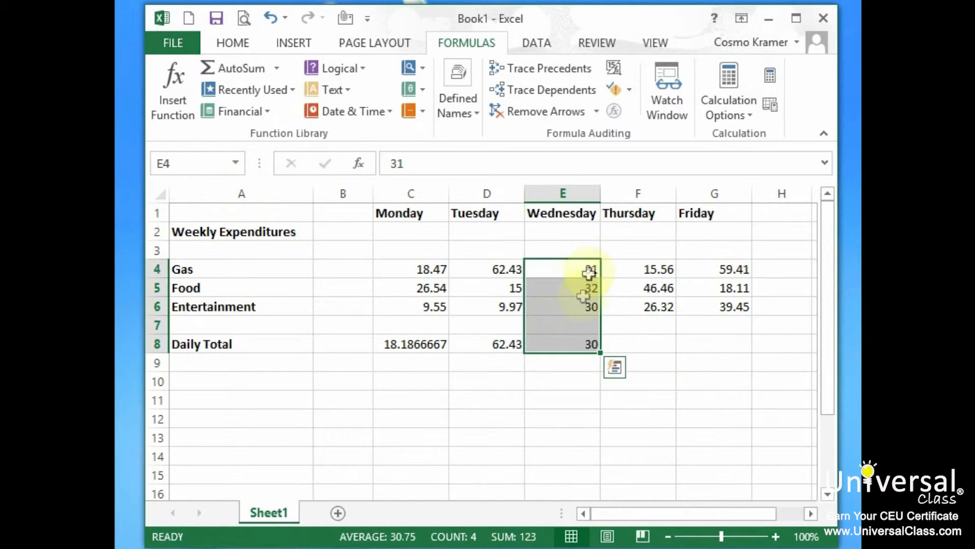
click(590, 344)
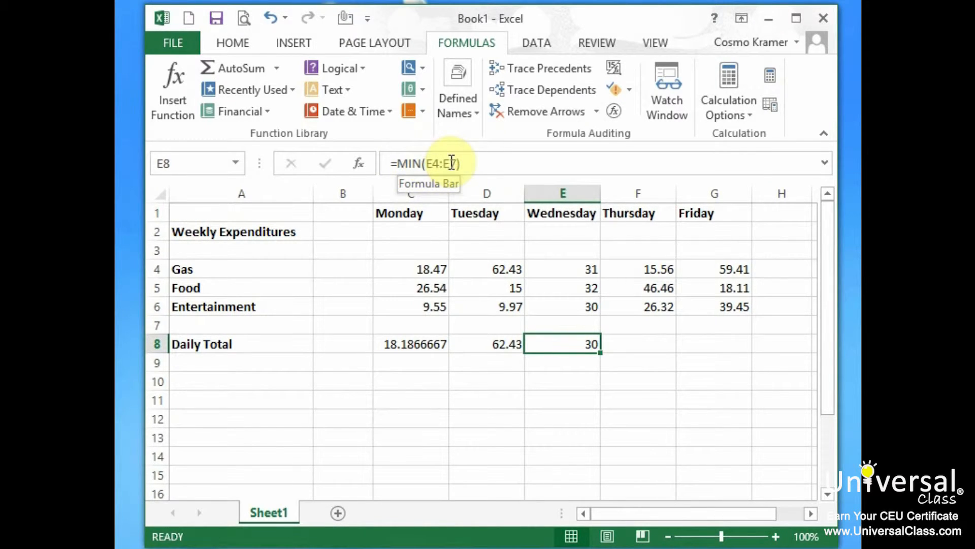
- Insert a Count Numbers function for the Thursday values in F4:F7, with the result in cell F8
drag(657, 268, 648, 343)
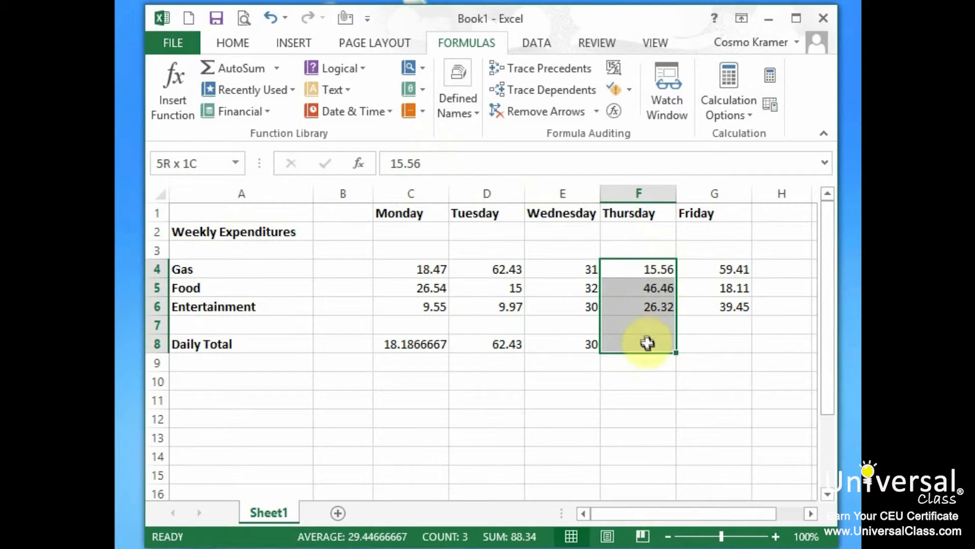
click(281, 68)
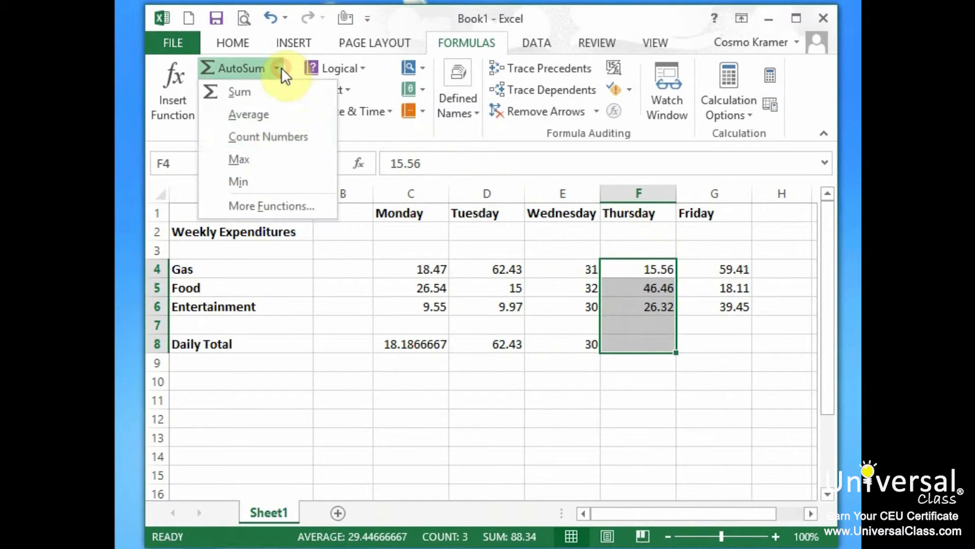
click(281, 136)
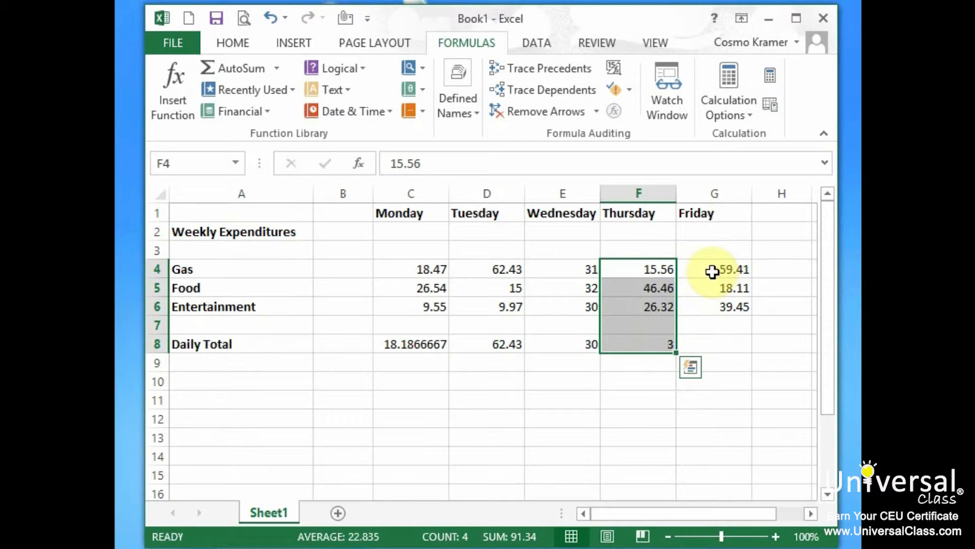
- Insert a SUM function for the Friday values in G4:G7, with the result in cell G8
drag(710, 272, 703, 344)
click(275, 68)
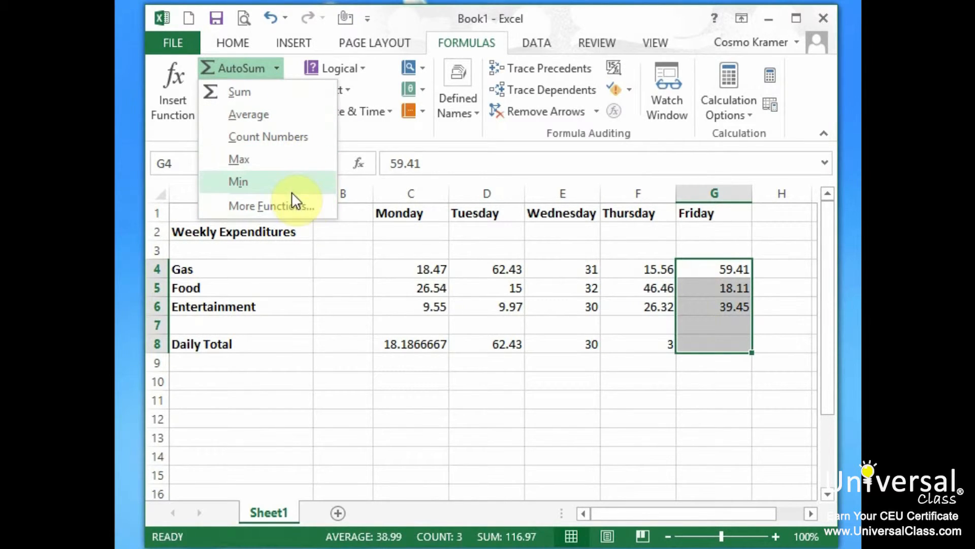
click(293, 96)
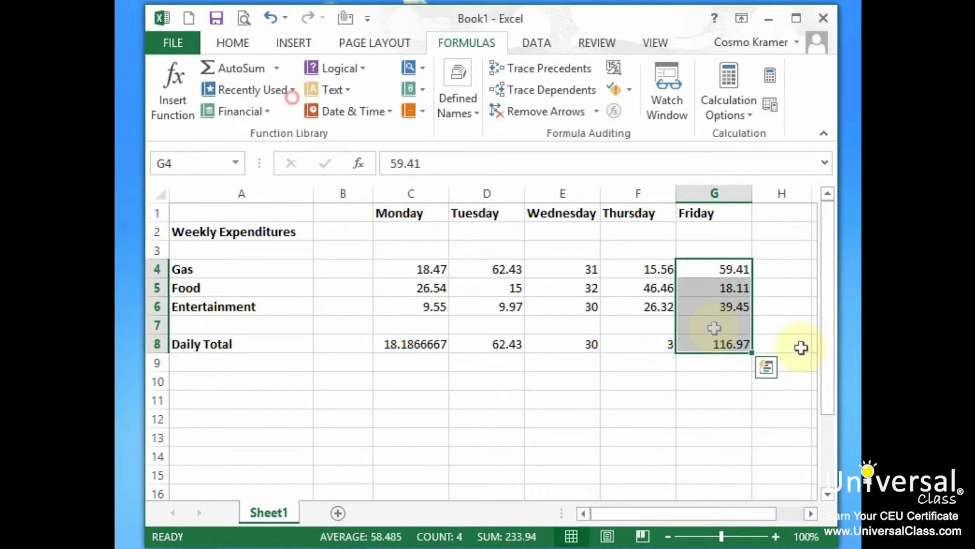
- Review the formulas in the Daily Total row one by one, from Friday's G8 back to Monday's C8
click(737, 347)
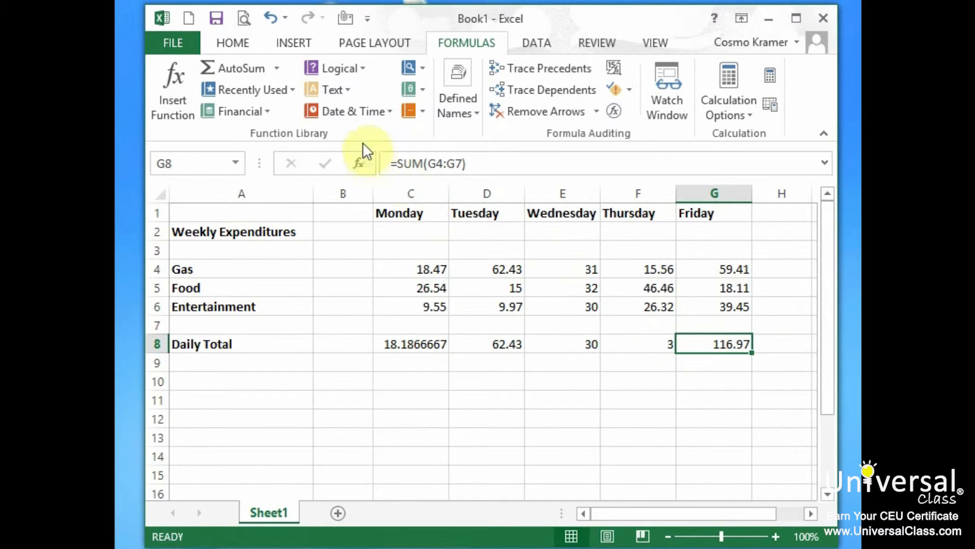
click(483, 161)
drag(468, 163, 403, 166)
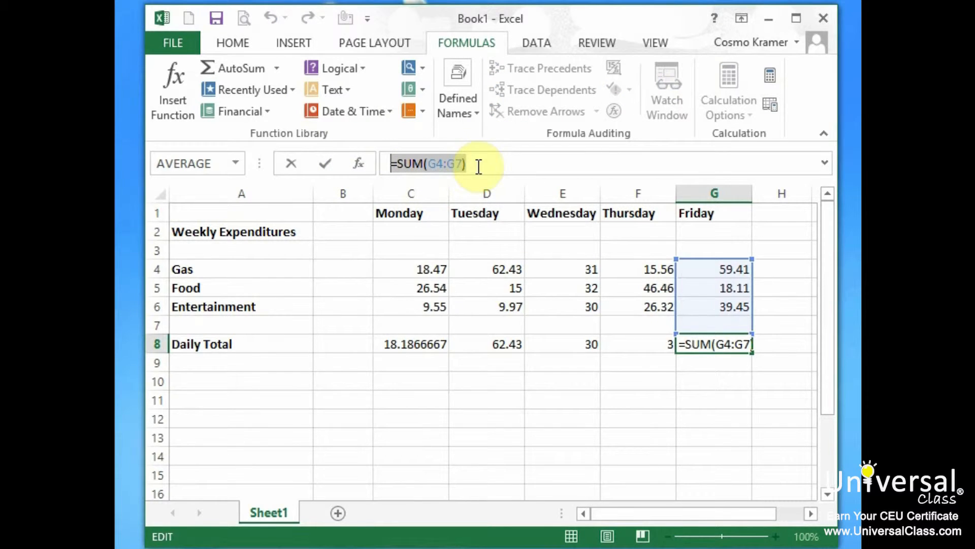
key(Escape)
click(668, 344)
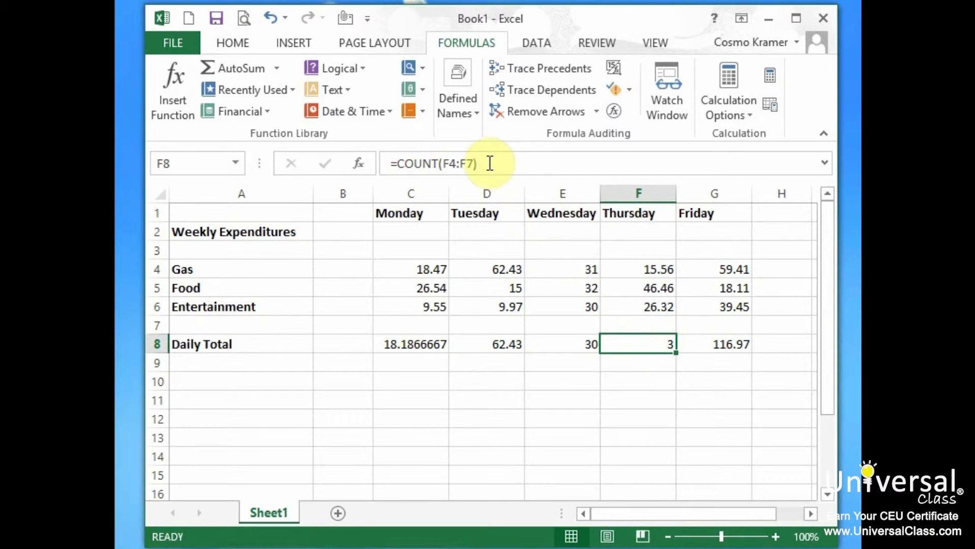
click(589, 345)
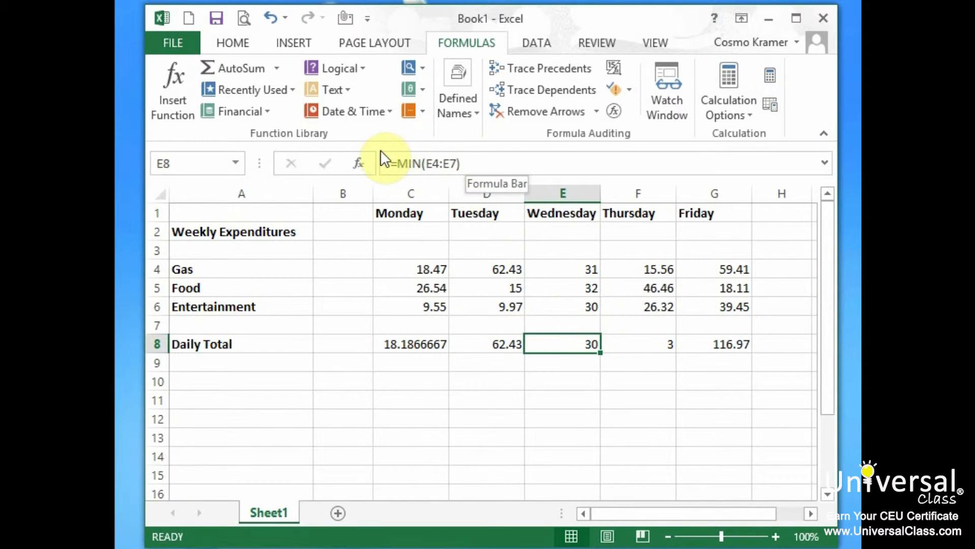
click(514, 343)
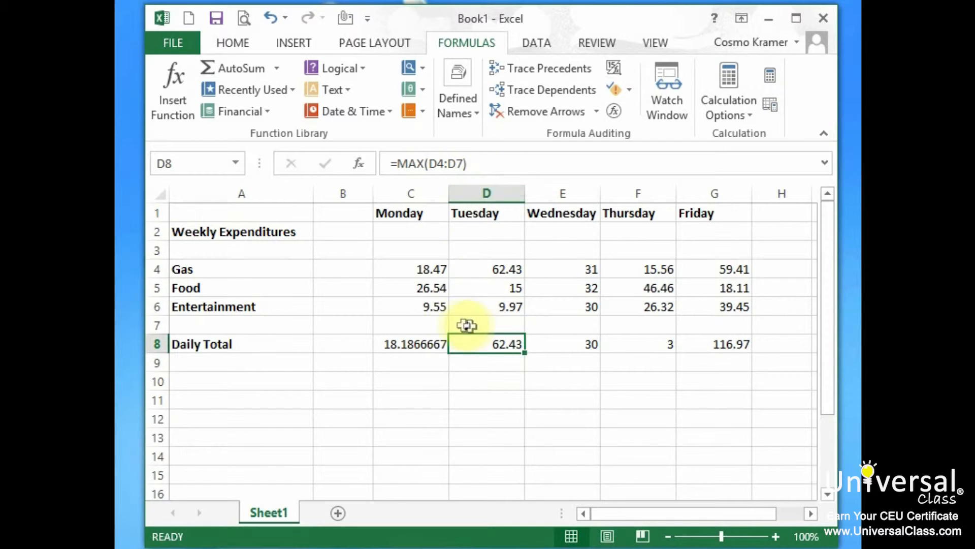
click(436, 344)
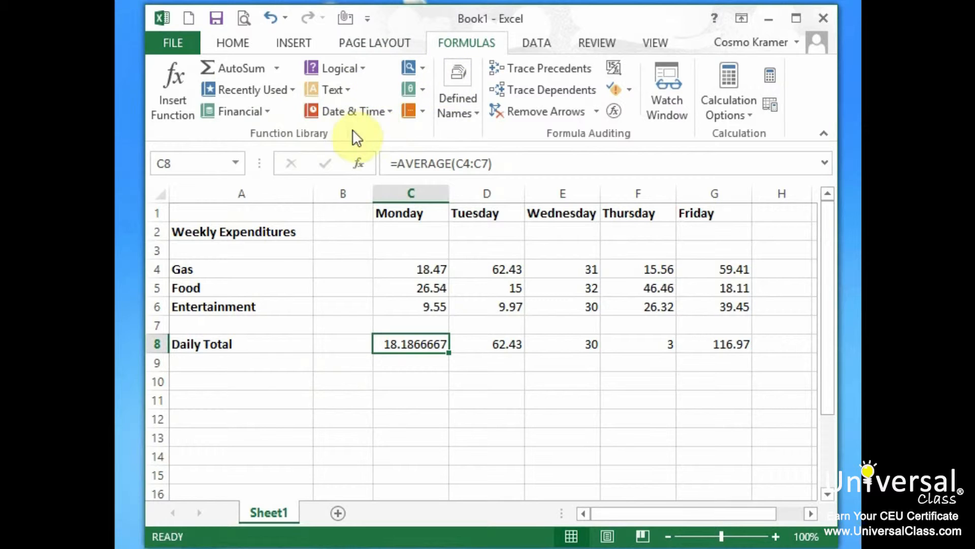
- Look through the function library's Text, Logical, Financial and AutoSum function lists without choosing a function
click(391, 108)
mouse_move(451, 148)
mouse_down()
mouse_move(452, 187)
mouse_move(454, 135)
mouse_up()
click(362, 93)
click(350, 90)
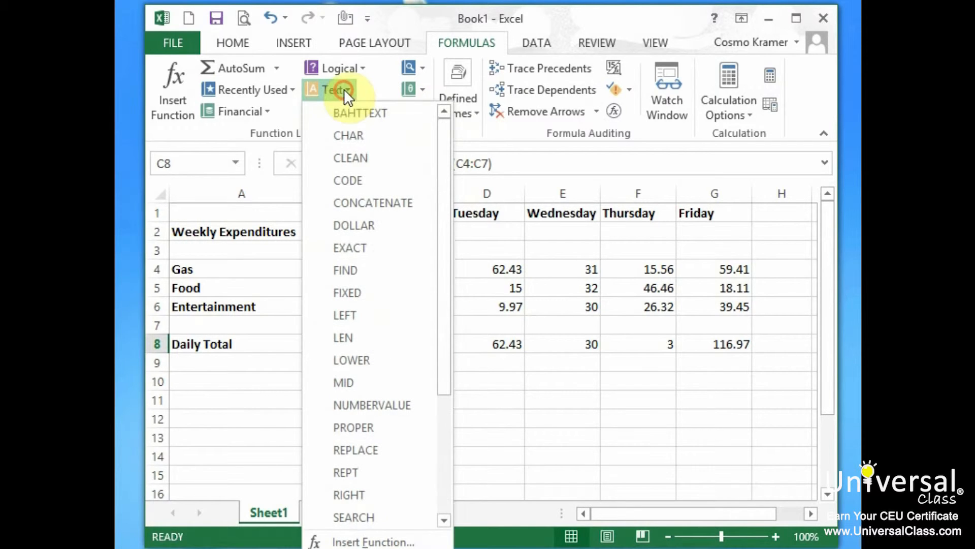
click(357, 68)
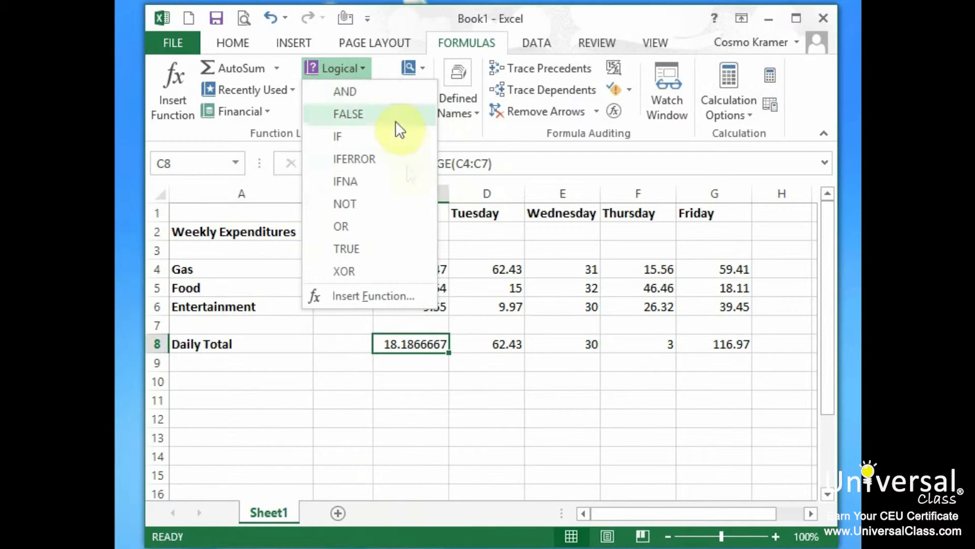
click(263, 113)
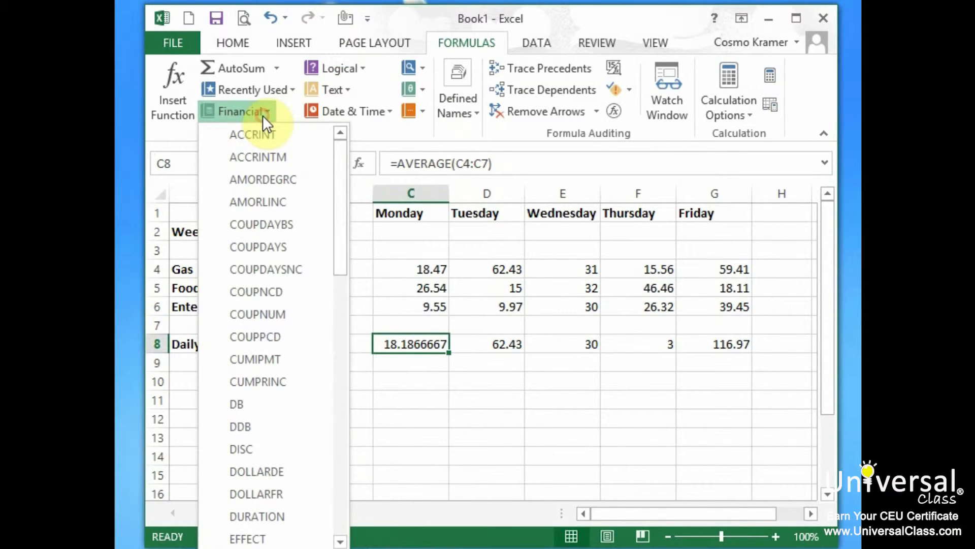
click(292, 89)
click(279, 68)
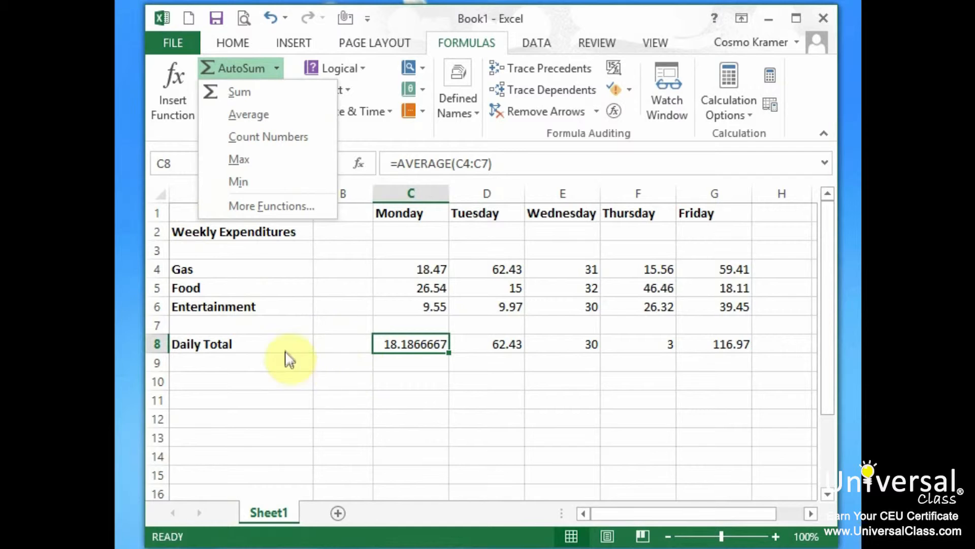
click(285, 325)
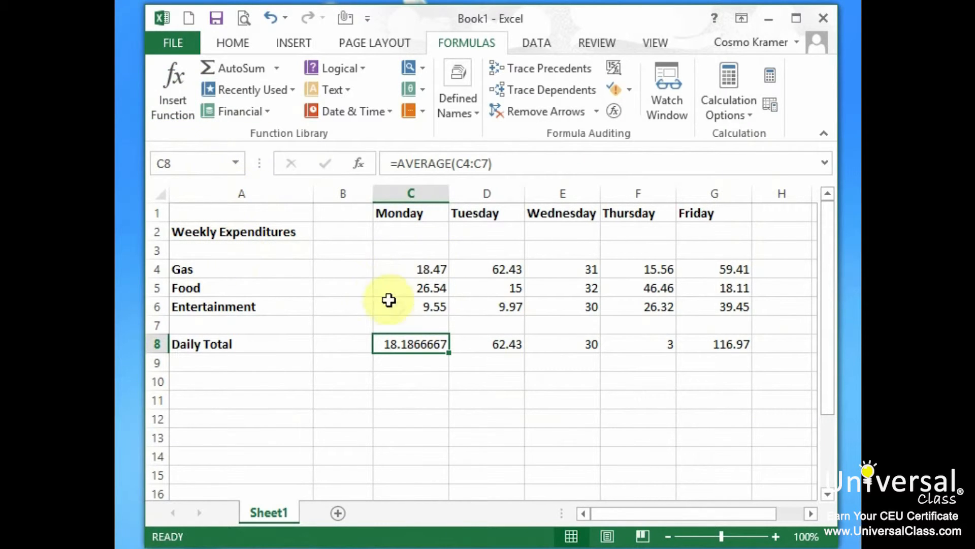
- View the category list of the Insert Function dialog for cell C9, and cancel without inserting a function
click(418, 362)
click(173, 98)
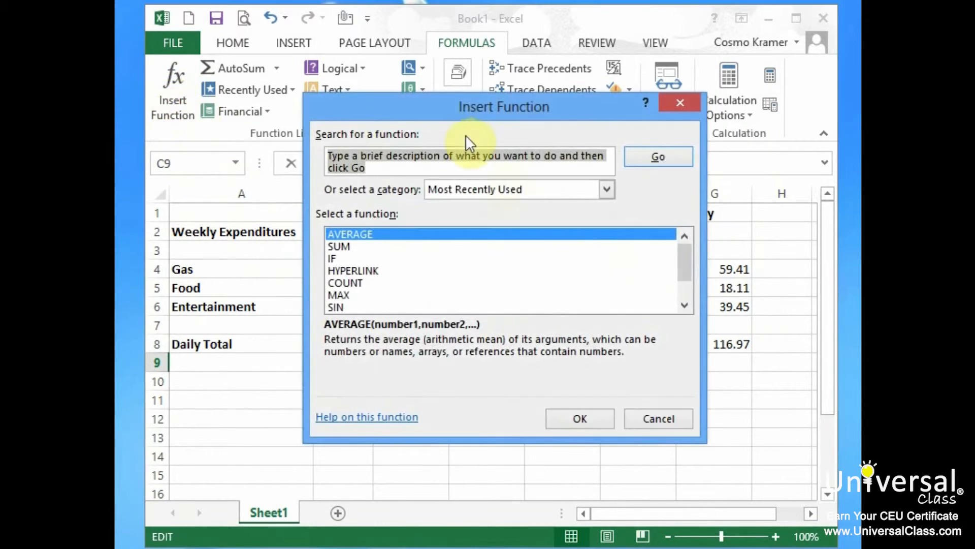
click(605, 185)
mouse_move(608, 215)
mouse_down()
mouse_move(610, 263)
mouse_move(612, 213)
mouse_up()
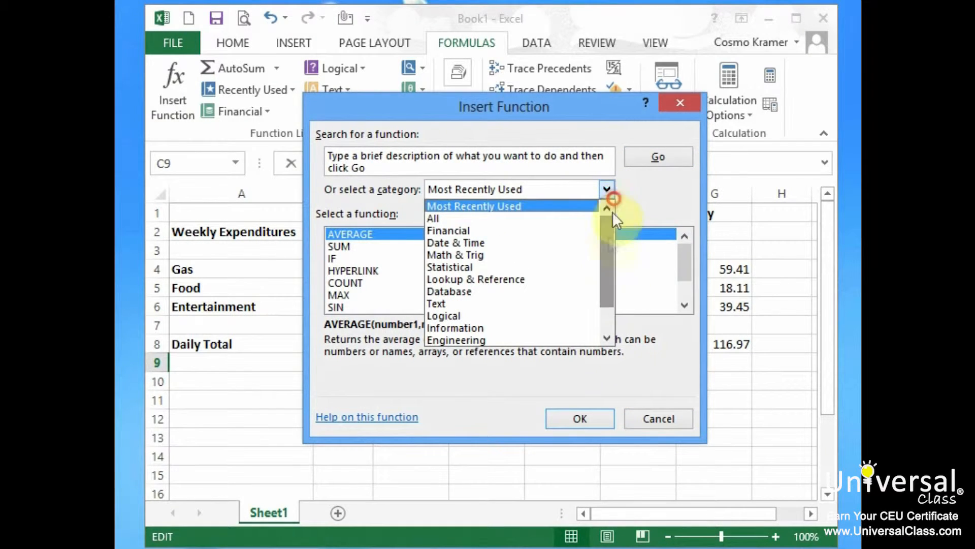
click(669, 419)
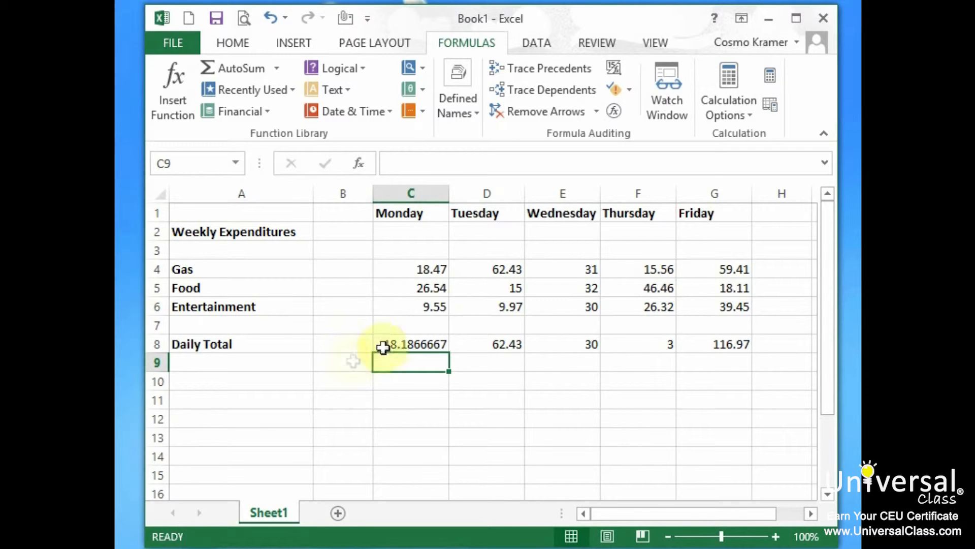
- Clear the contents of cells B7:H8 to remove all the Daily Total formulas
drag(330, 344, 808, 330)
key(Delete)
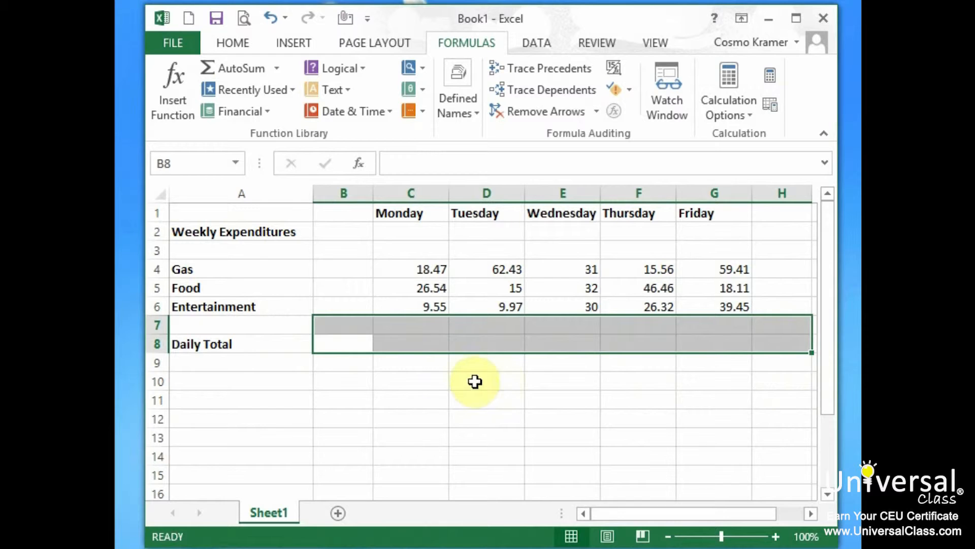
click(391, 416)
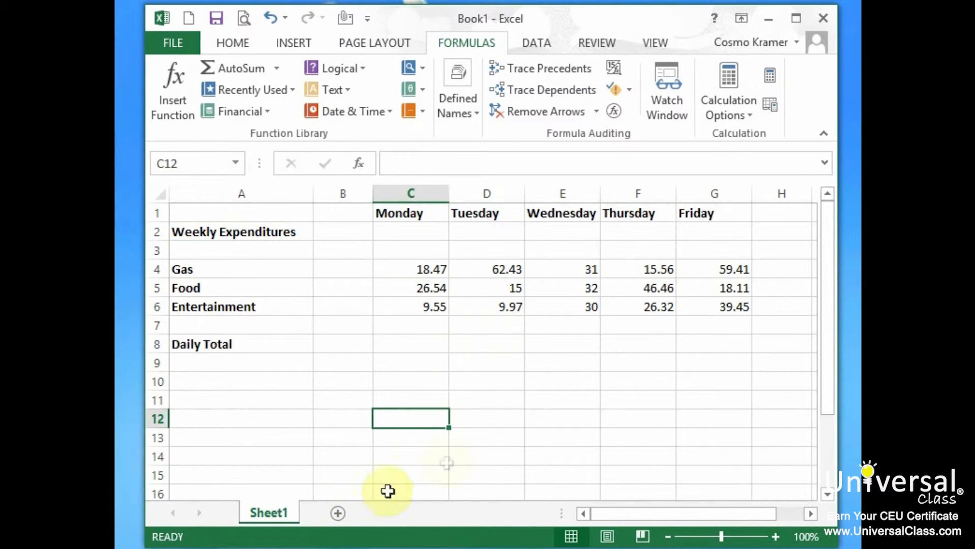
- Add a Sum total beneath Monday's cells C4:C8 using Quick Analysis
drag(429, 269, 437, 349)
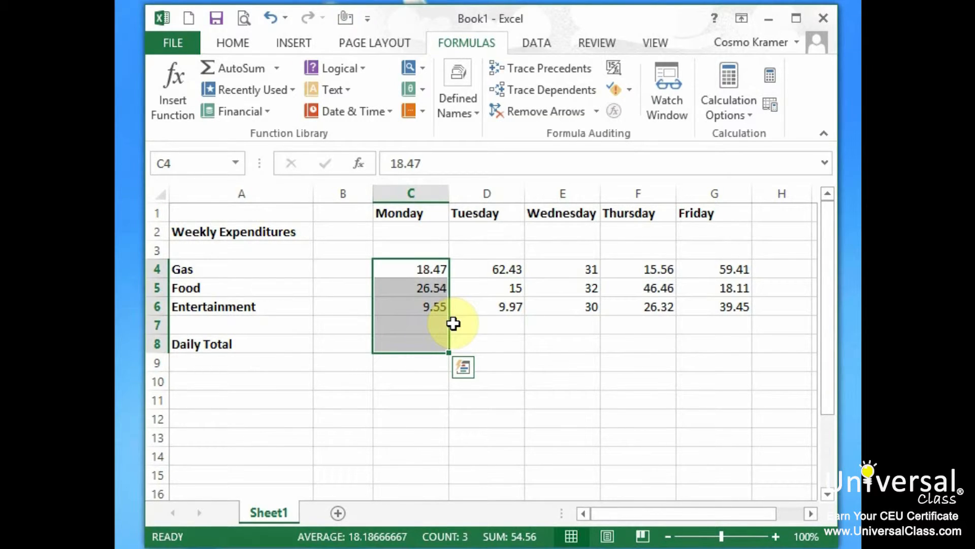
click(464, 366)
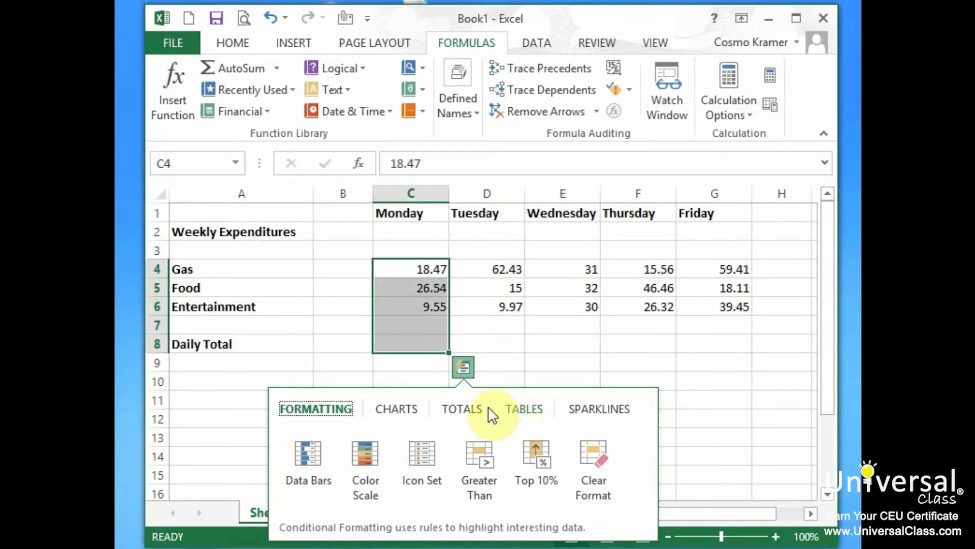
click(451, 409)
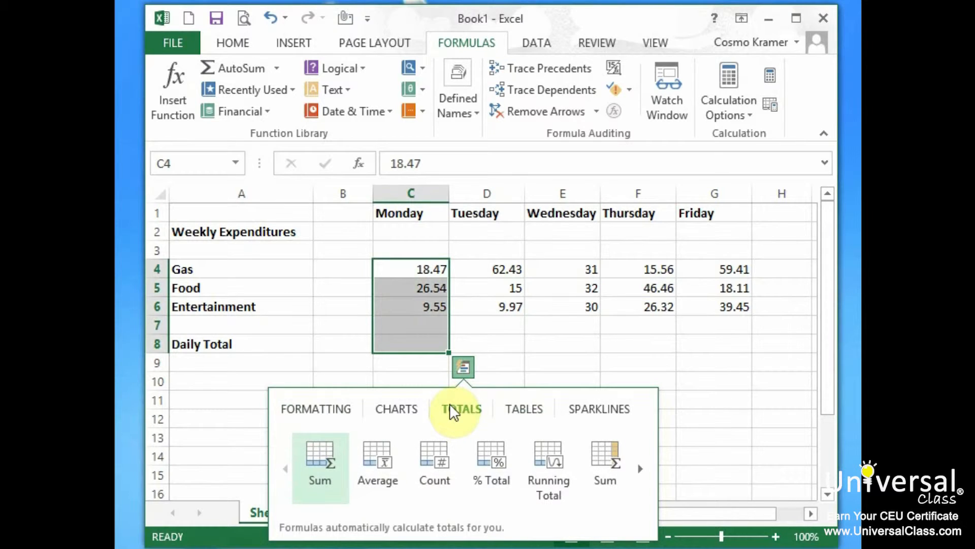
click(323, 460)
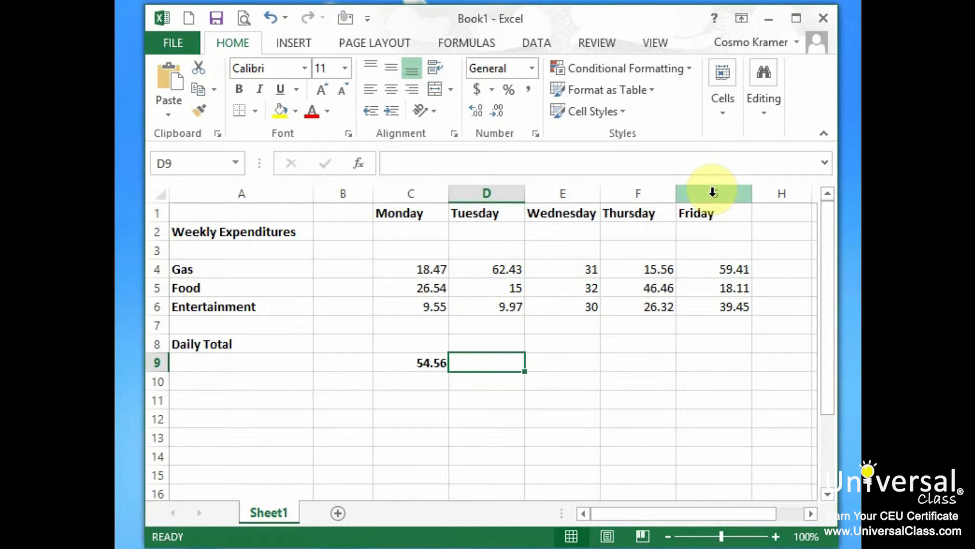
- Define the name Friday for cells G2:G7 with workbook scope
click(501, 232)
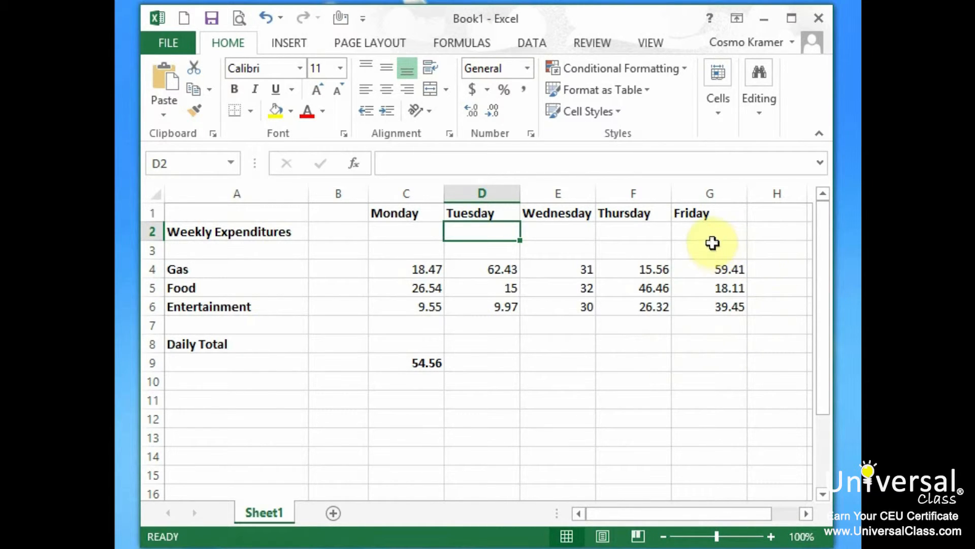
drag(711, 233, 718, 315)
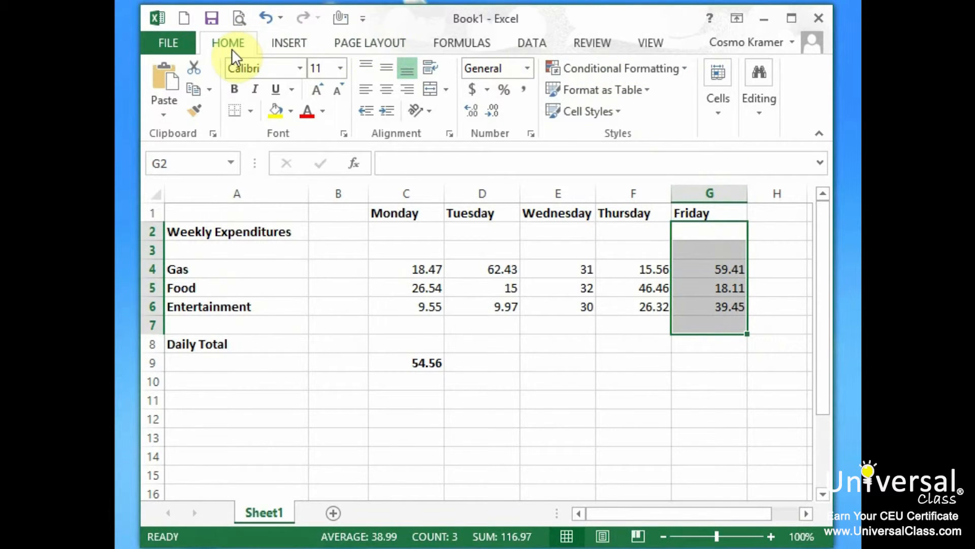
click(478, 40)
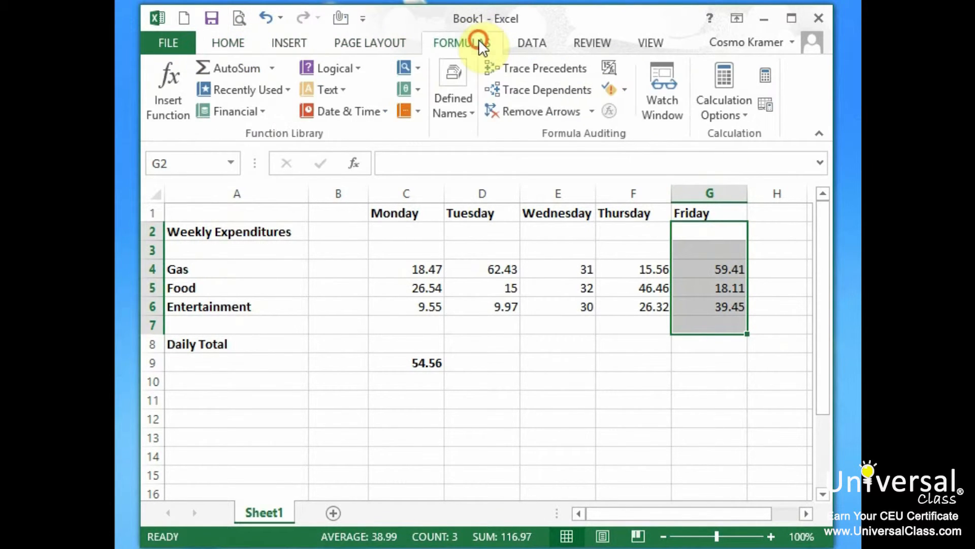
click(467, 113)
click(565, 155)
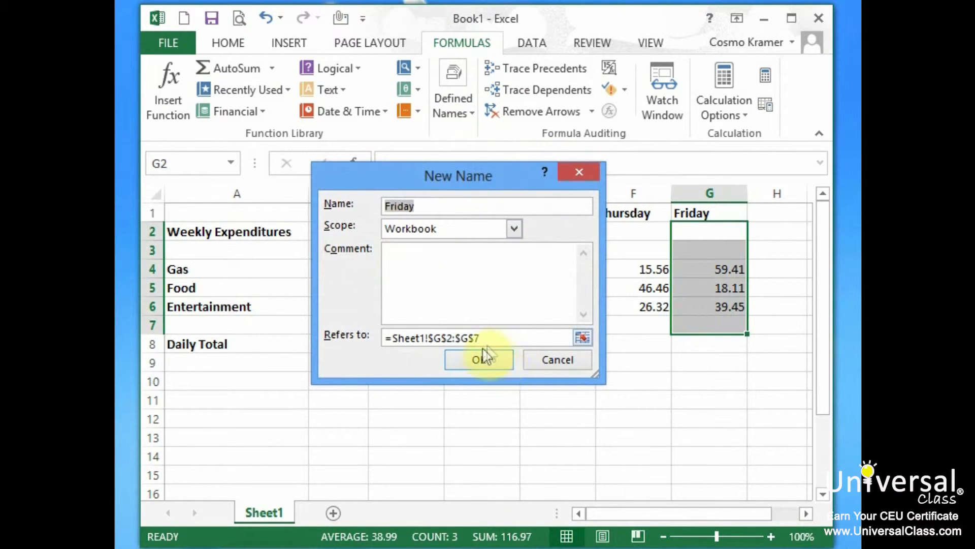
click(491, 359)
- Define the name Thursday for cells F2:F7 with workbook scope
drag(631, 234, 635, 322)
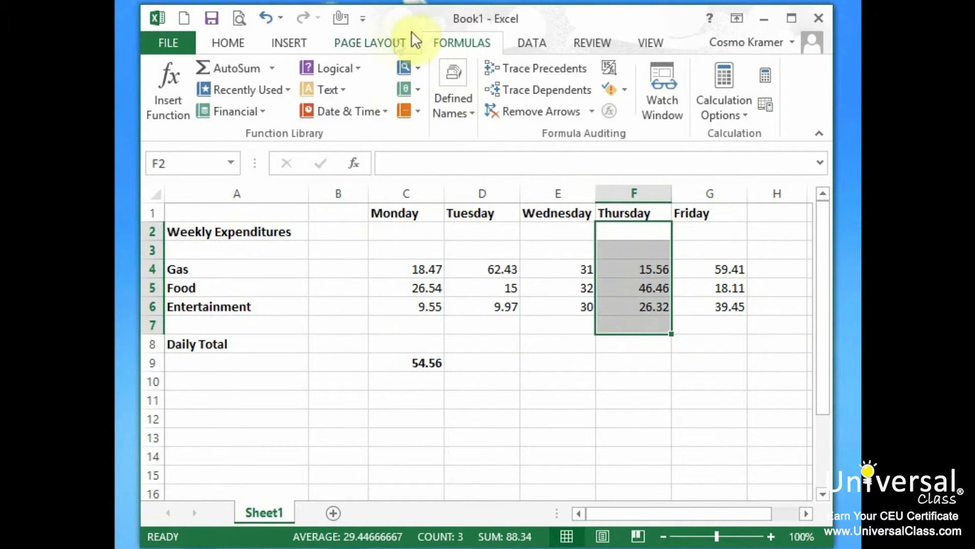
click(467, 113)
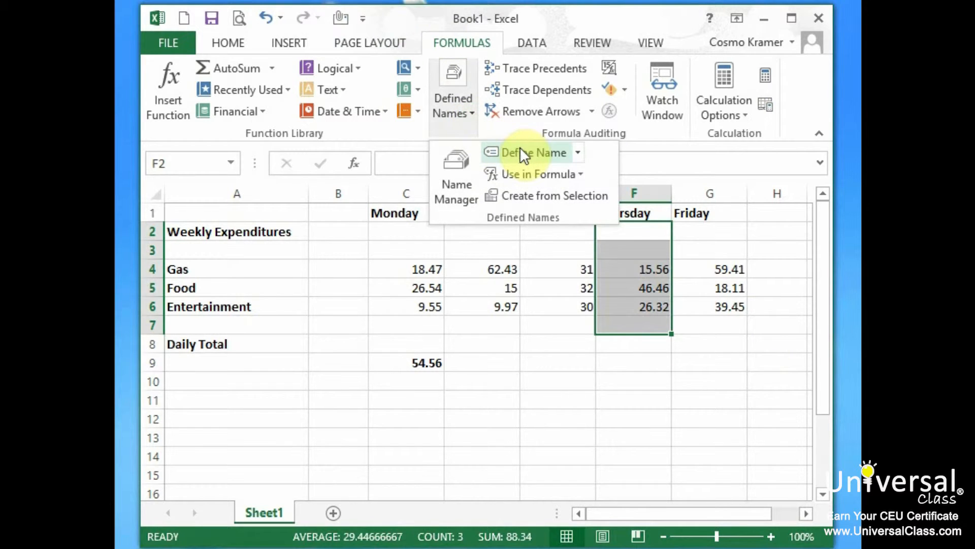
click(520, 153)
click(480, 358)
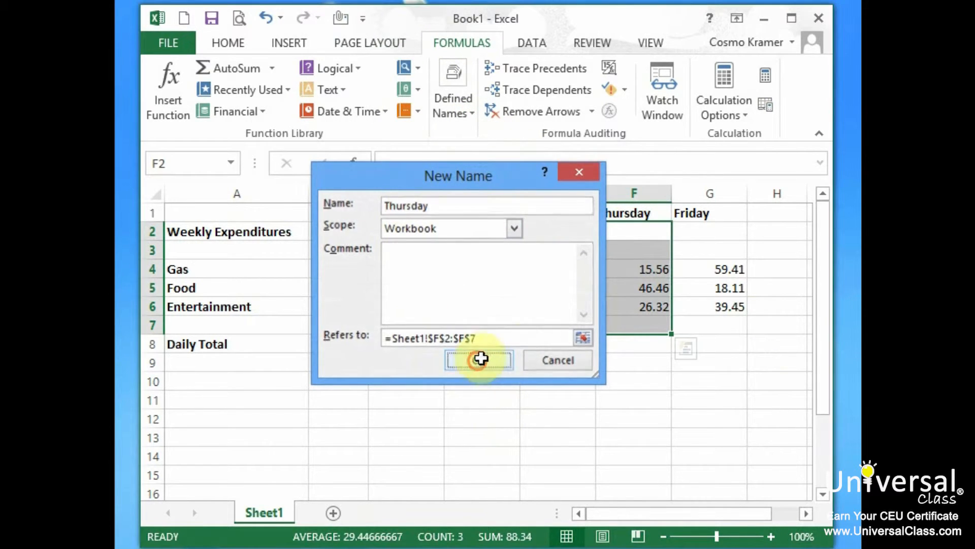
- Define the name Wednesday for cells E2:E7, keeping the suggested settings
drag(542, 233, 557, 324)
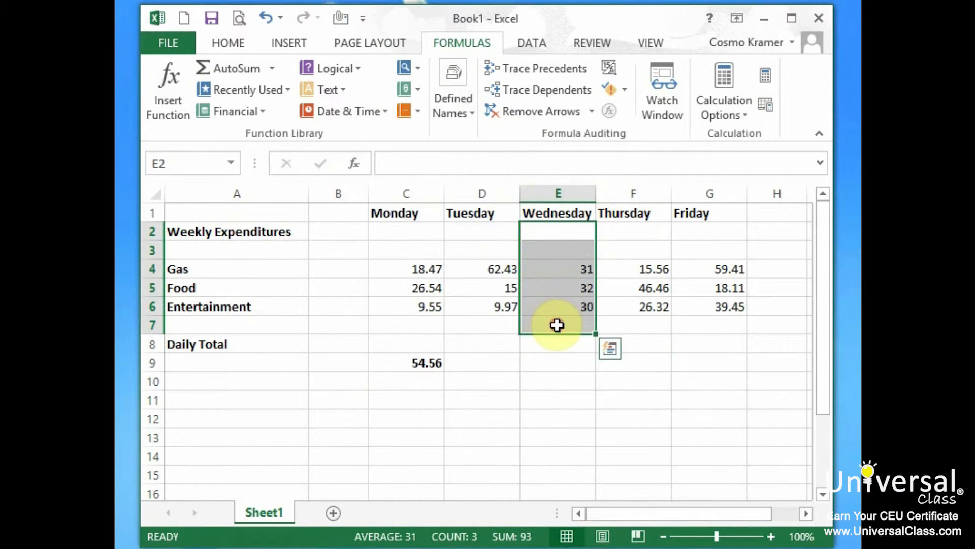
click(463, 115)
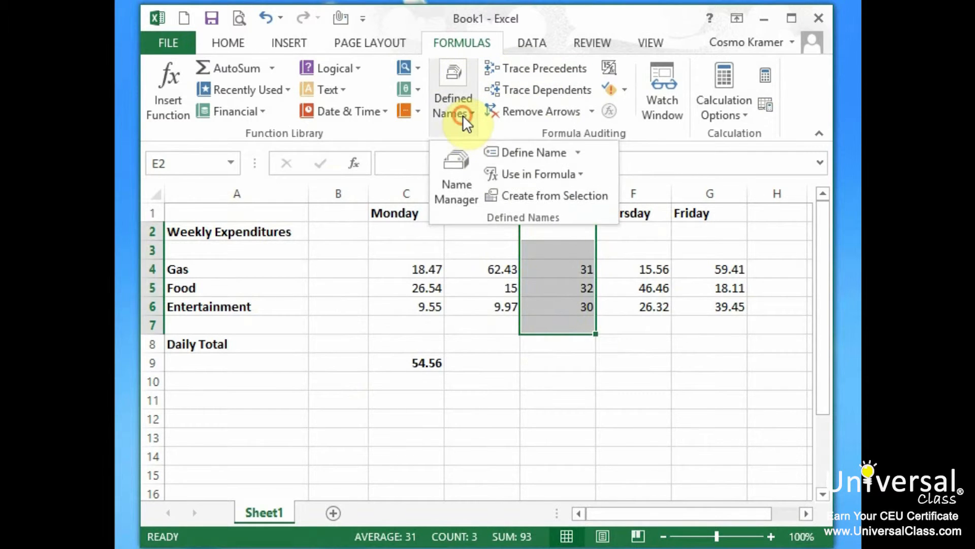
click(543, 154)
click(483, 356)
- Define the name Tuesday for cells D2:D7 with workbook scope
drag(482, 231, 489, 330)
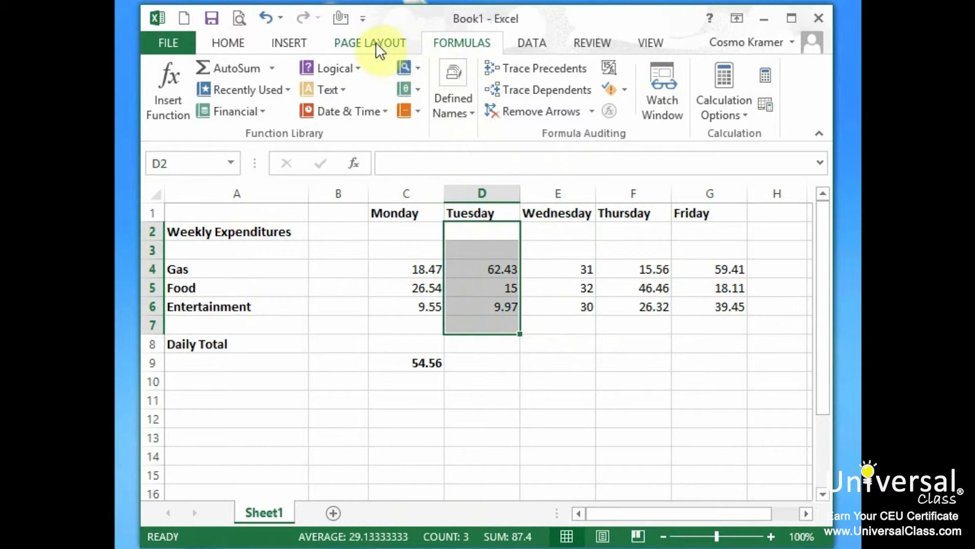
click(468, 116)
click(529, 154)
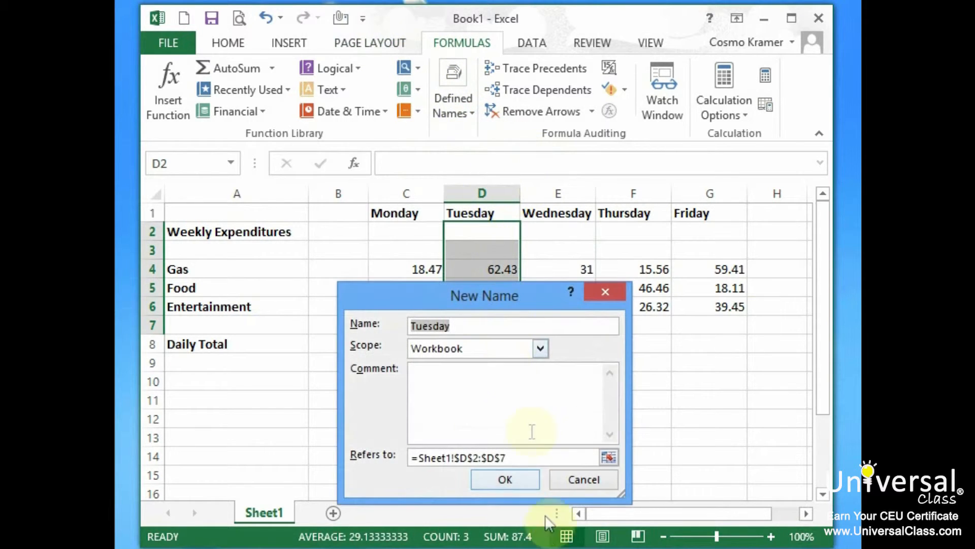
click(505, 480)
- Define the name Monday for cells C2:C7, keeping the suggested settings
drag(423, 229, 422, 325)
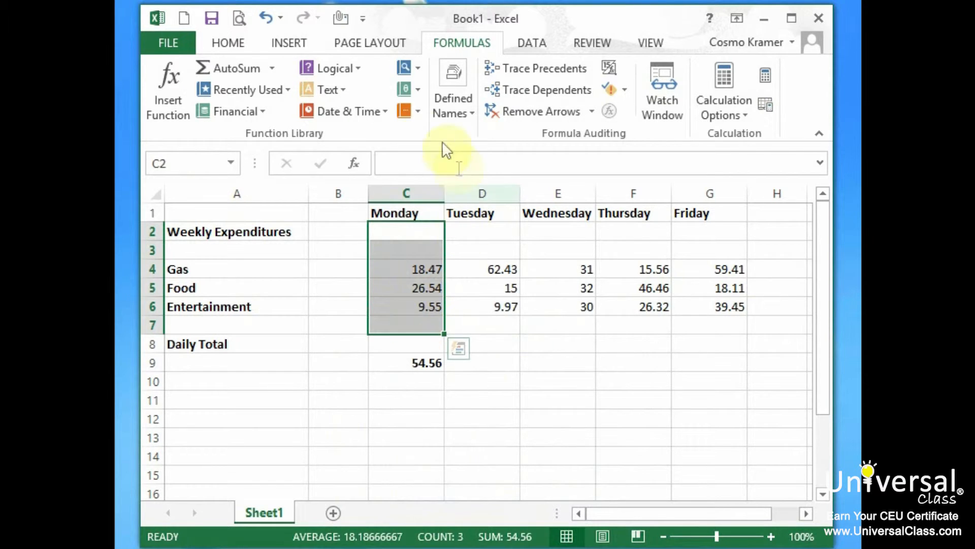
click(468, 114)
click(544, 160)
click(507, 480)
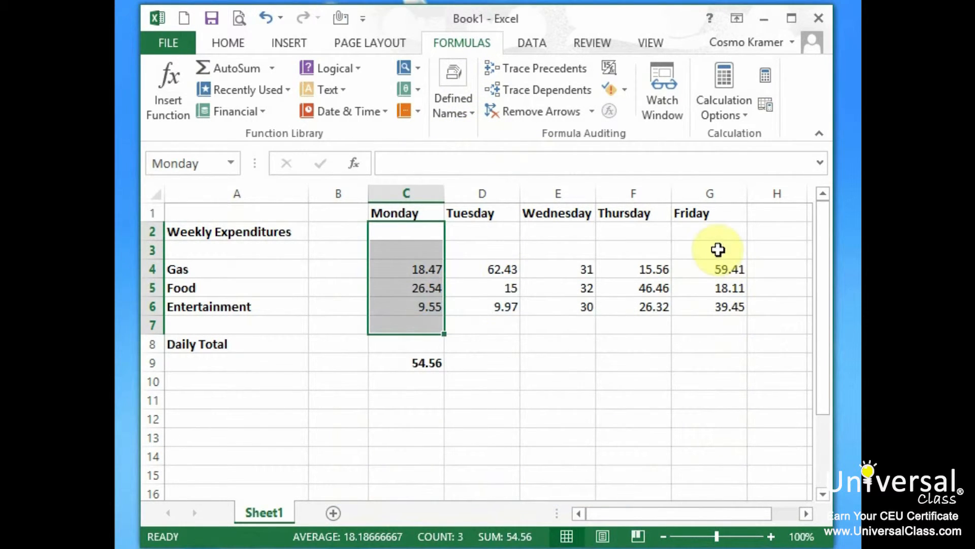
- Enter the formula =sum(g4:g7) in Friday's Daily Total cell G8
click(716, 249)
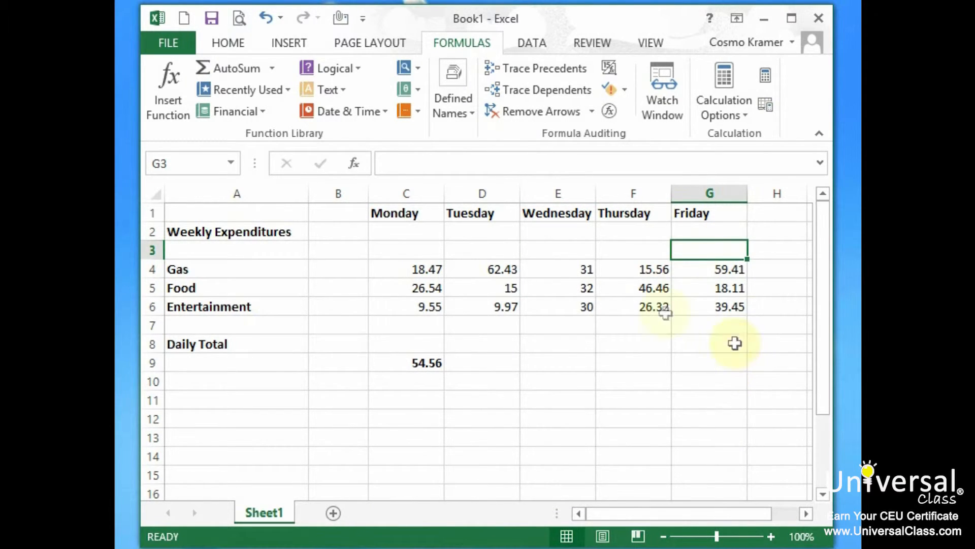
click(711, 342)
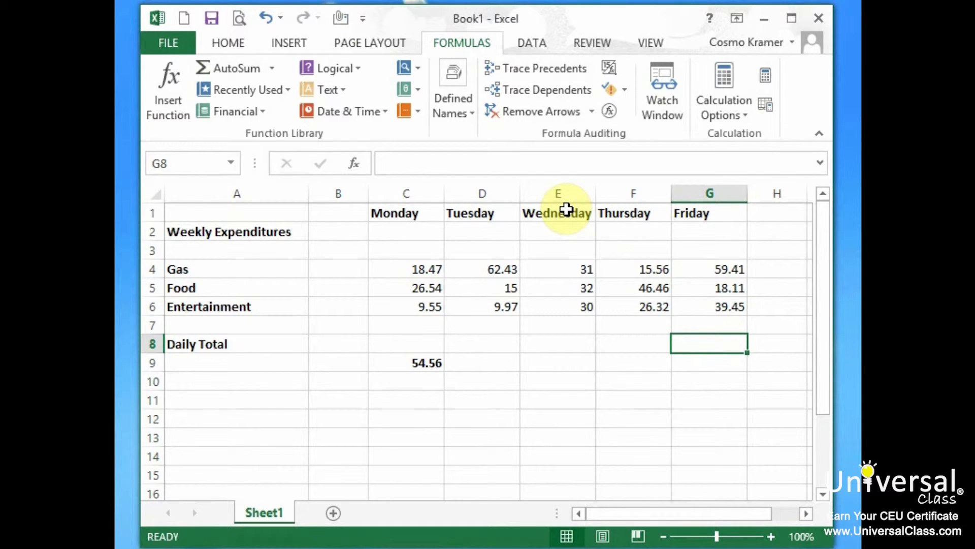
text(=sum()
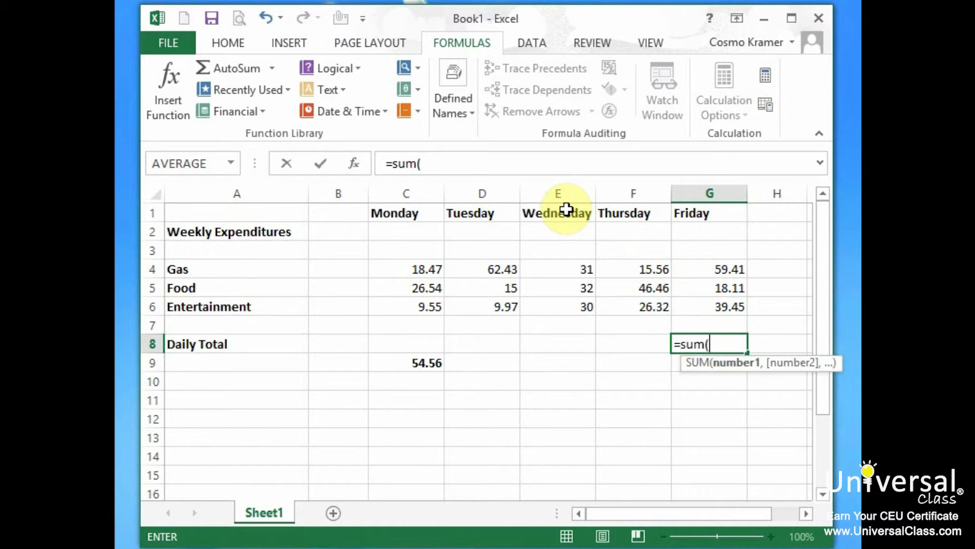
text(g)
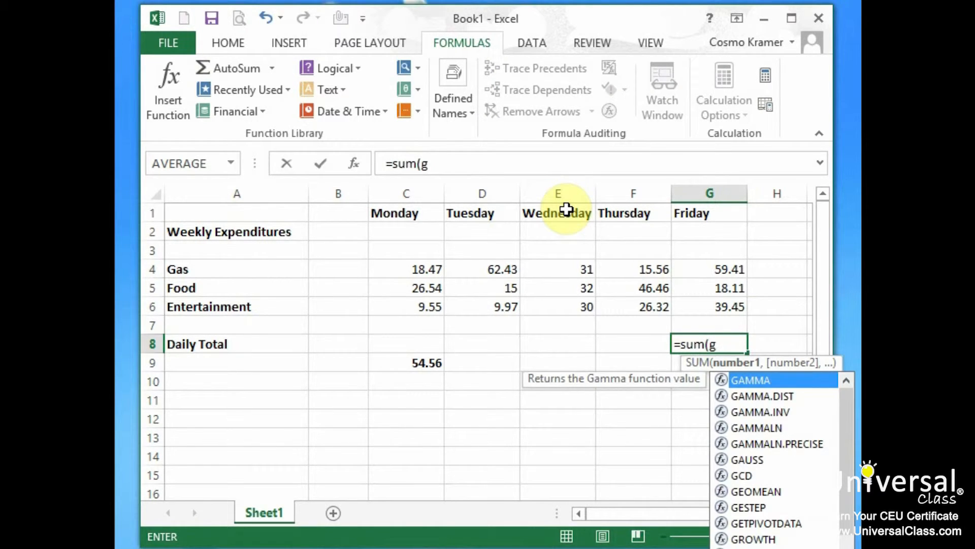
text(4:g7))
key(Return)
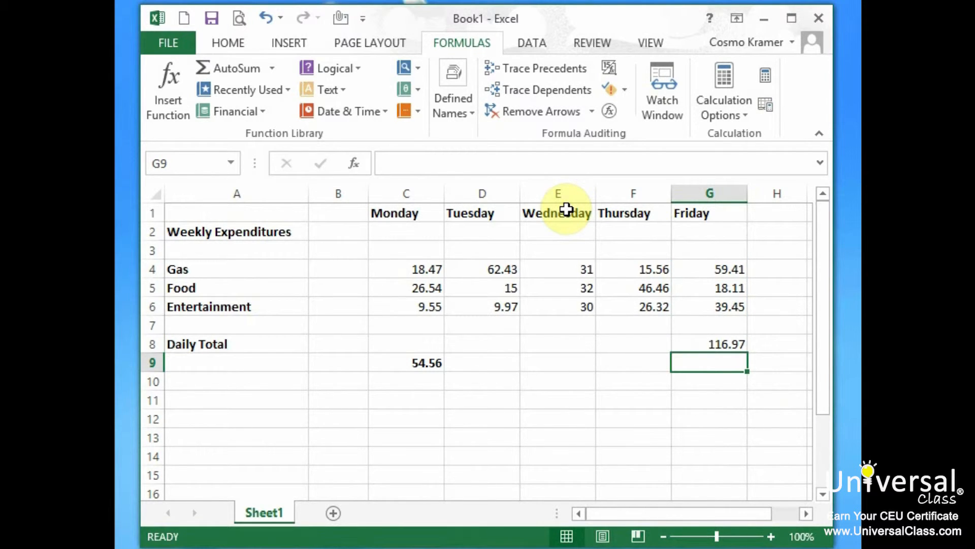
- Replace the cell range in G8's SUM formula with the defined name friday
key(Up)
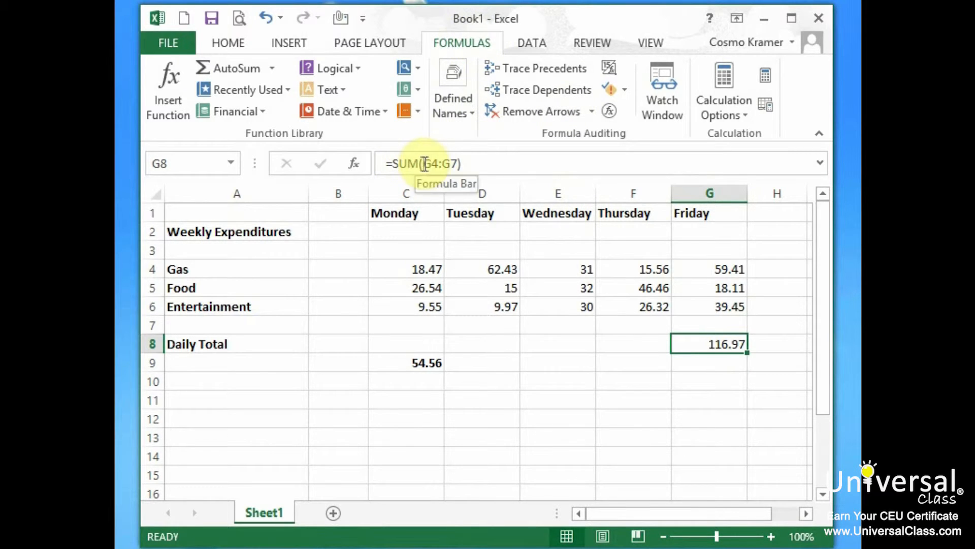
drag(425, 163, 490, 157)
text(friday)
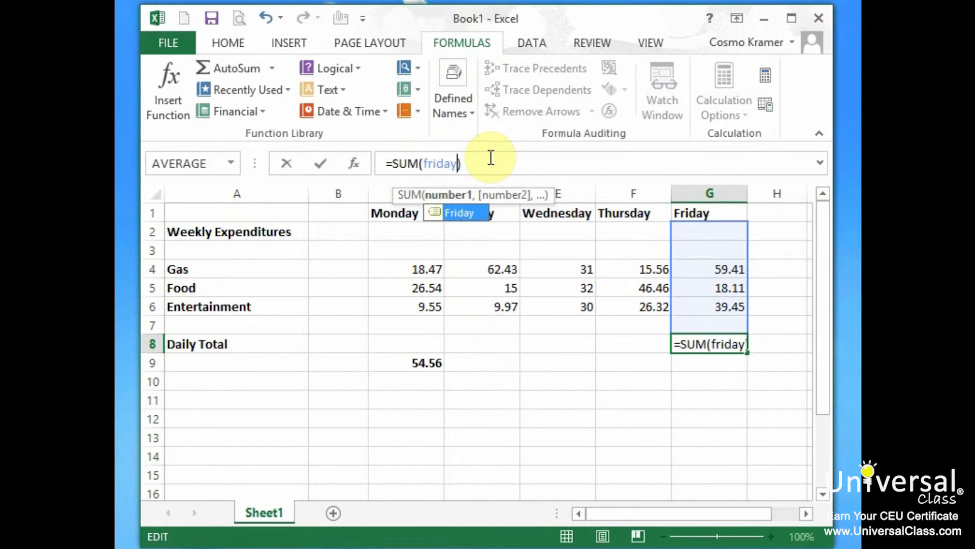
key(Return)
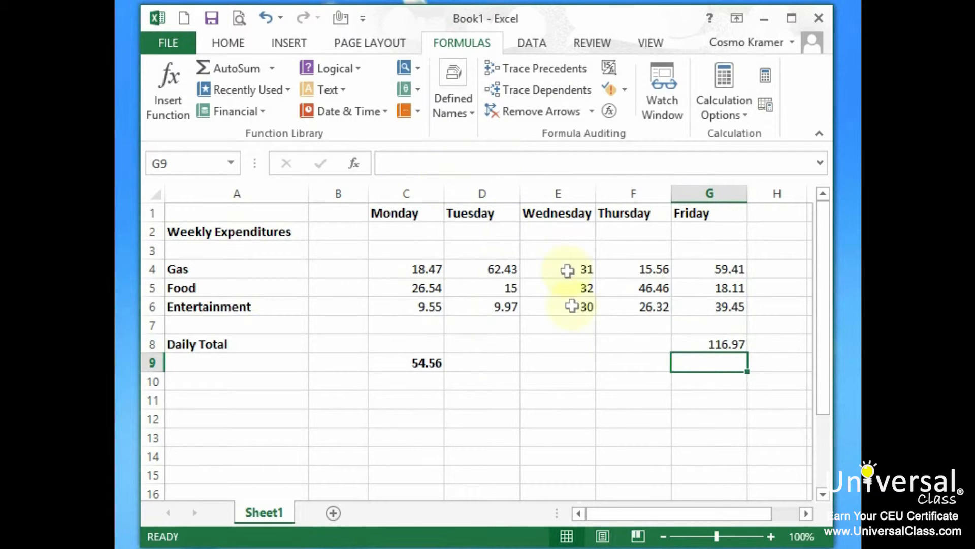
- Enter a SUM formula in Thursday's Daily Total cell F8 using the defined name Thursday
click(659, 343)
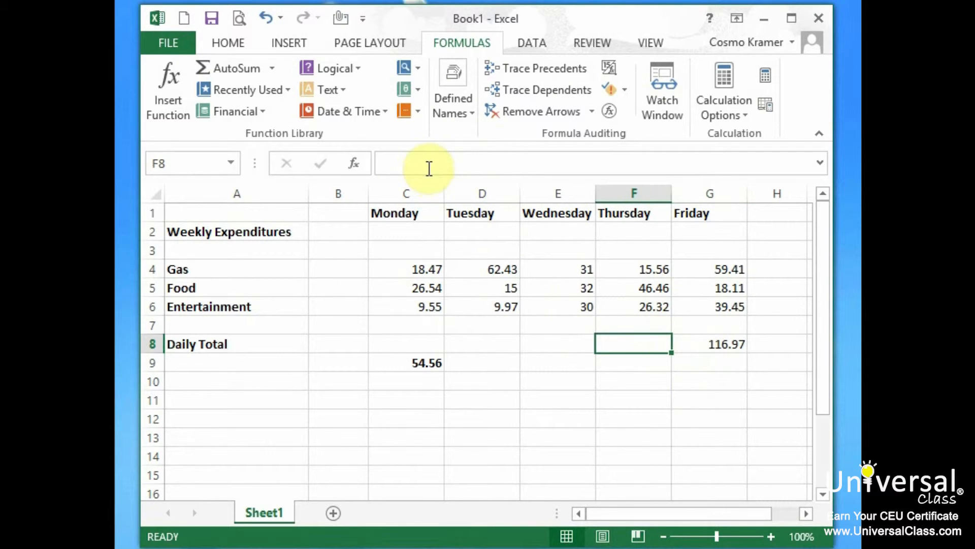
text(=syn)
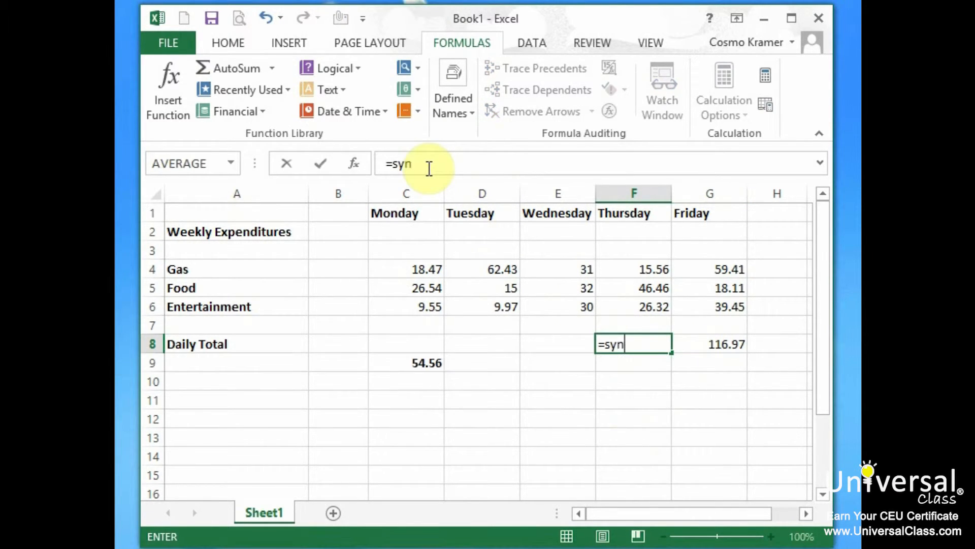
key(BackSpace)
key(BackSpace)
text(um()
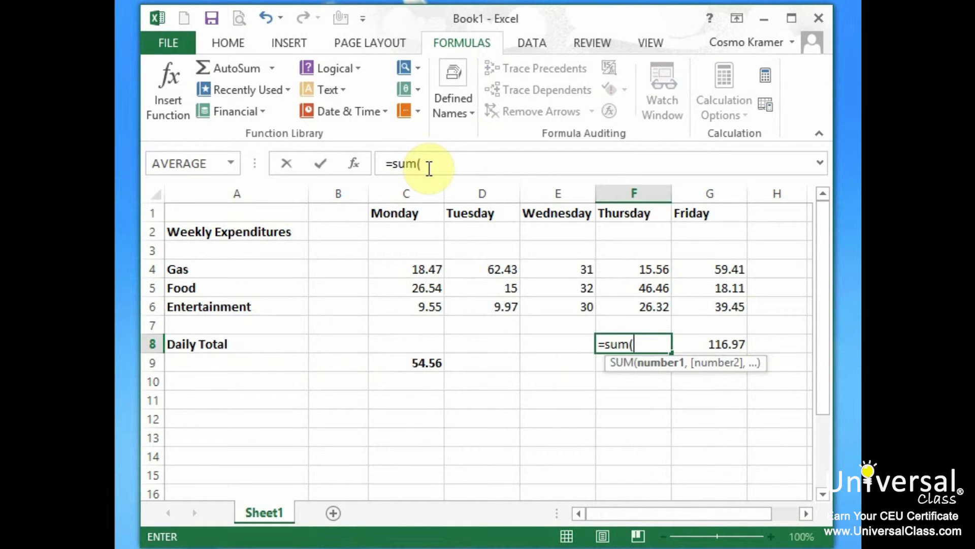
text(thur)
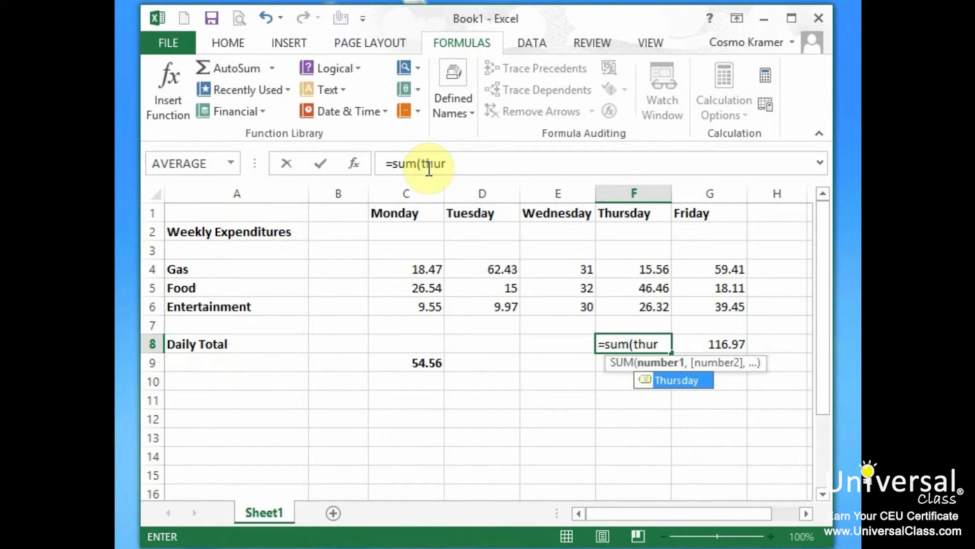
key(Tab)
key(Return)
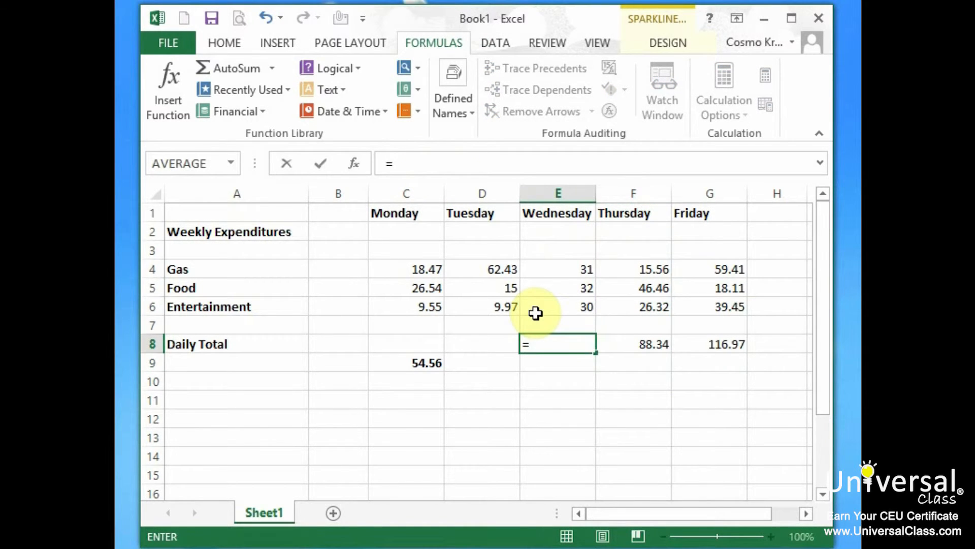
- Enter a SUM formula in Wednesday's Daily Total cell E8 using the defined name Wednesday
text(sum(wedn)
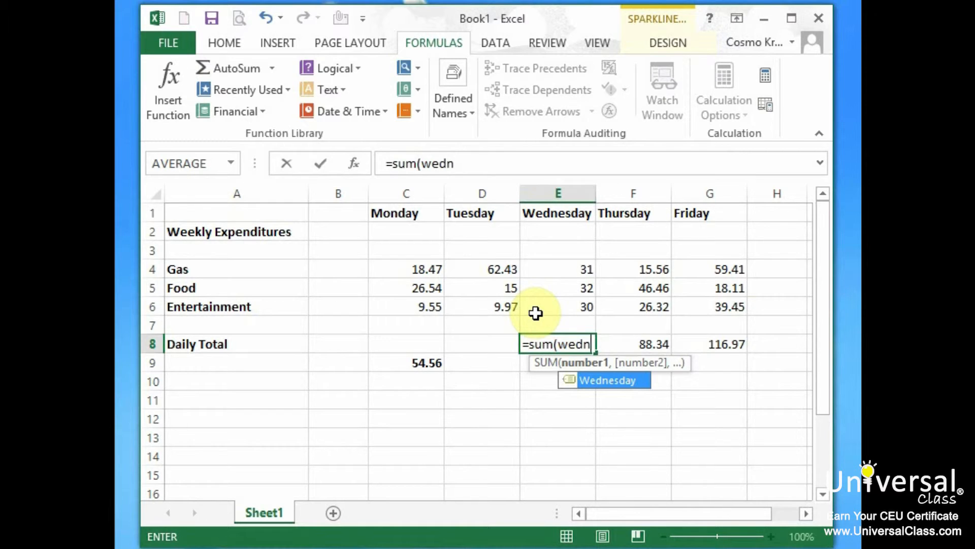
text(es)
key(Tab)
key(Return)
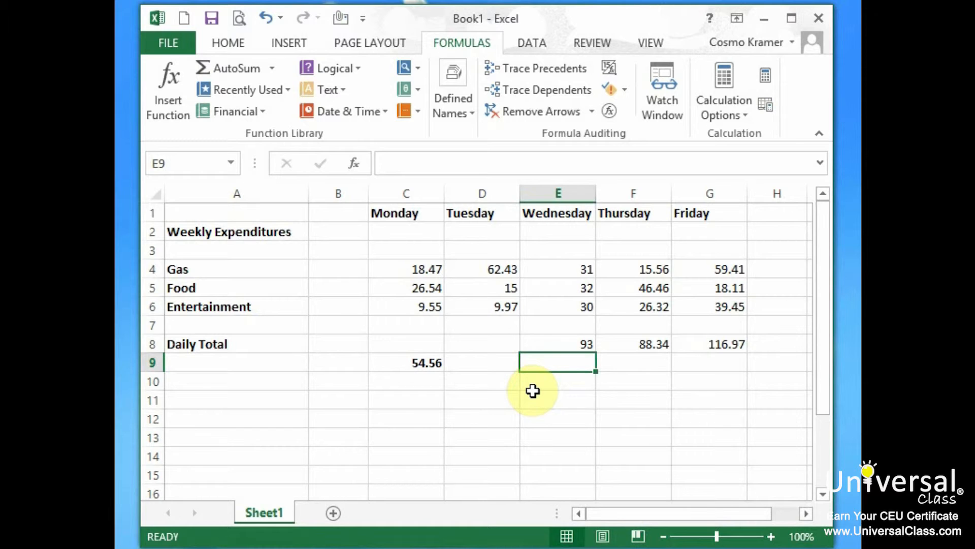
- Enter the formula =Sum(Friday)+Sum(Thursday) in cell D11 using the defined names
click(483, 398)
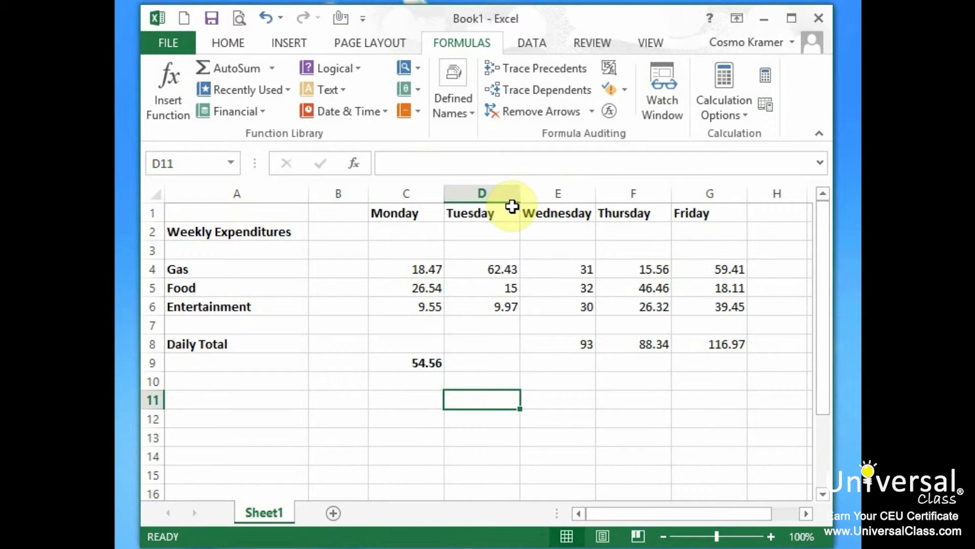
text(=FridaySum()
key(Right)
key(Right)
key(Right)
key(Right)
text())
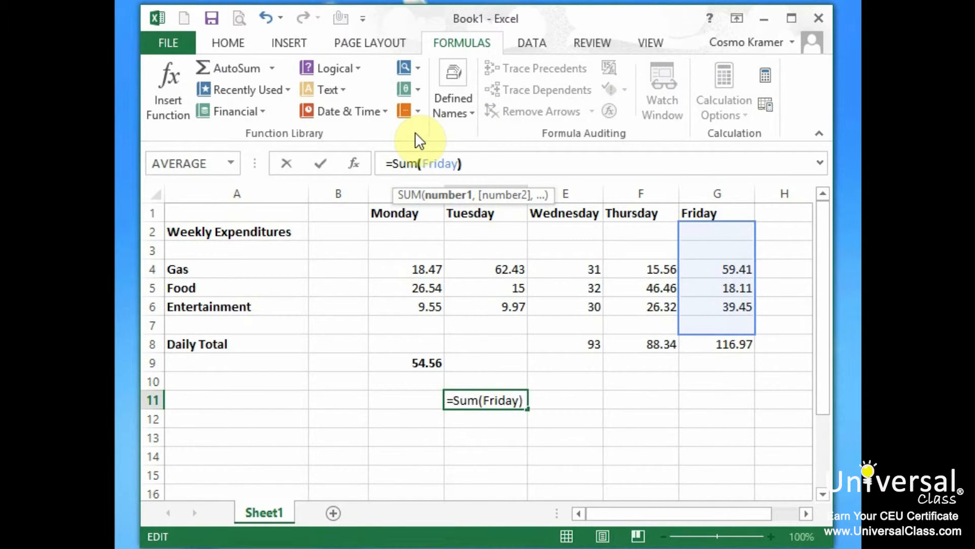
text(+Sum)
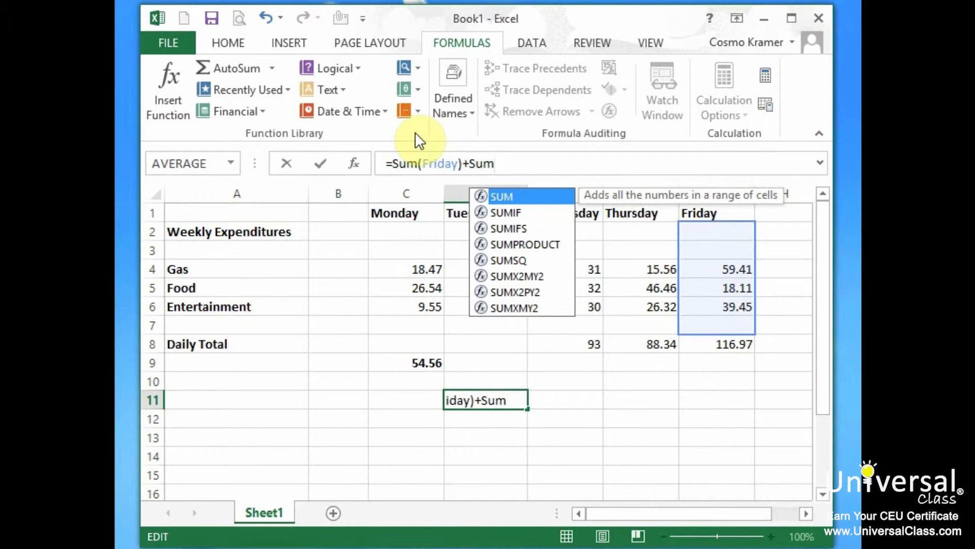
text((Thursday))
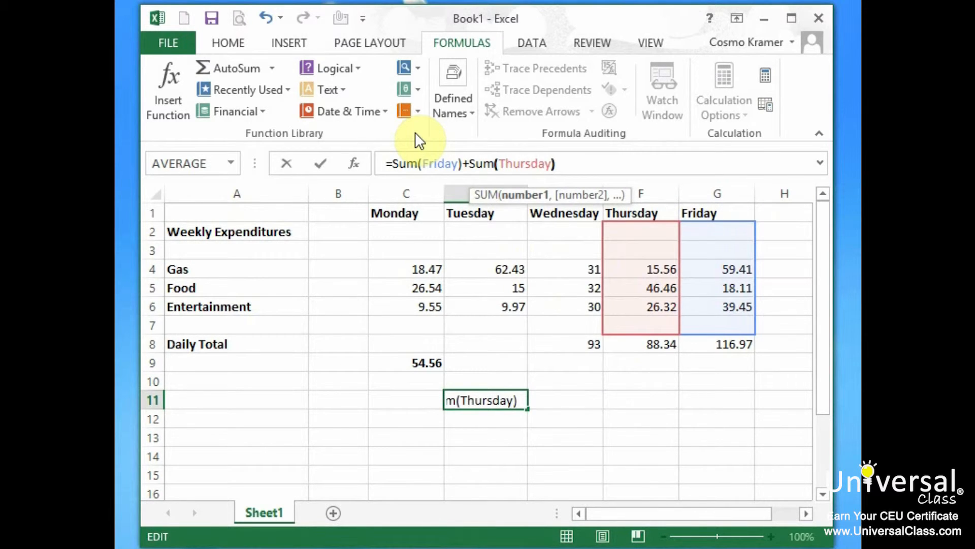
key(Return)
key(Up)
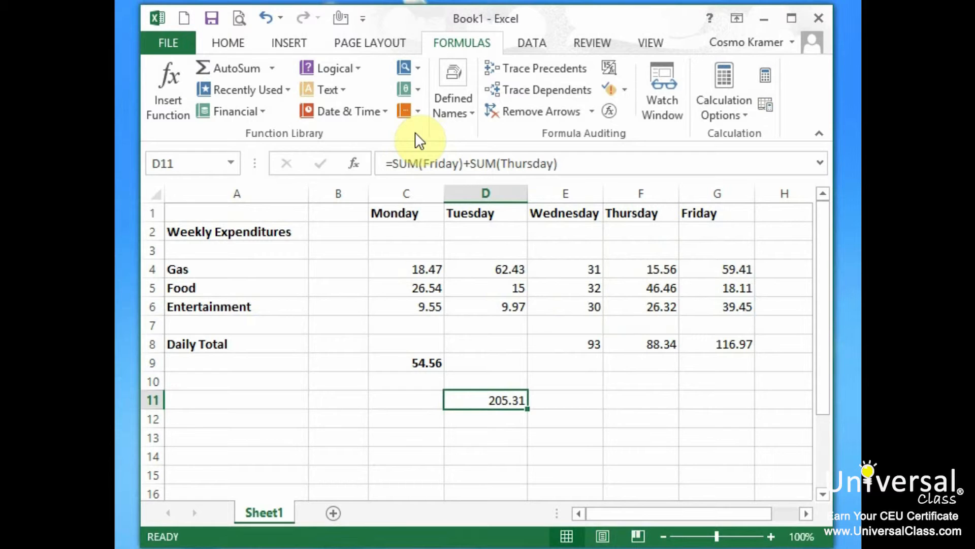
- Extend the formula in D11 by adding the sum of the defined name Wednesday
click(572, 161)
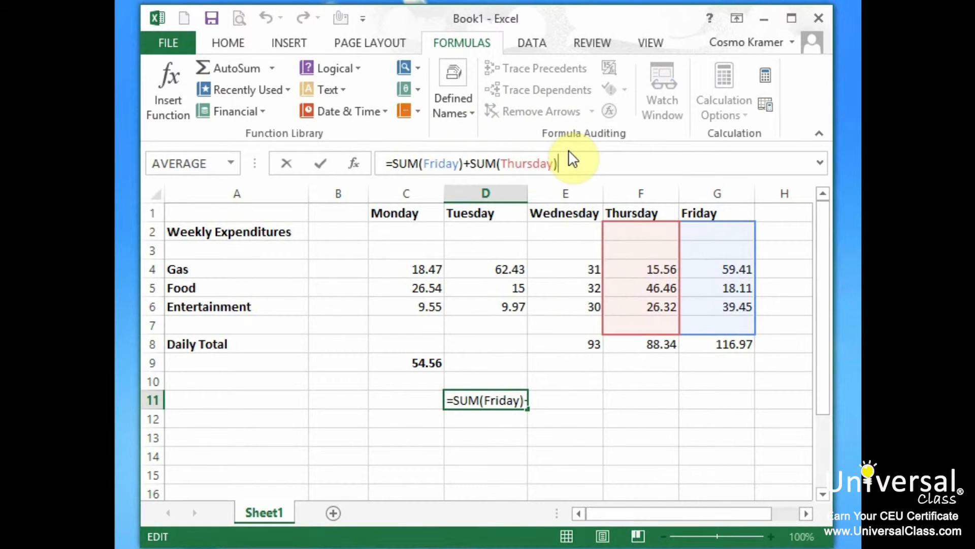
text(+)
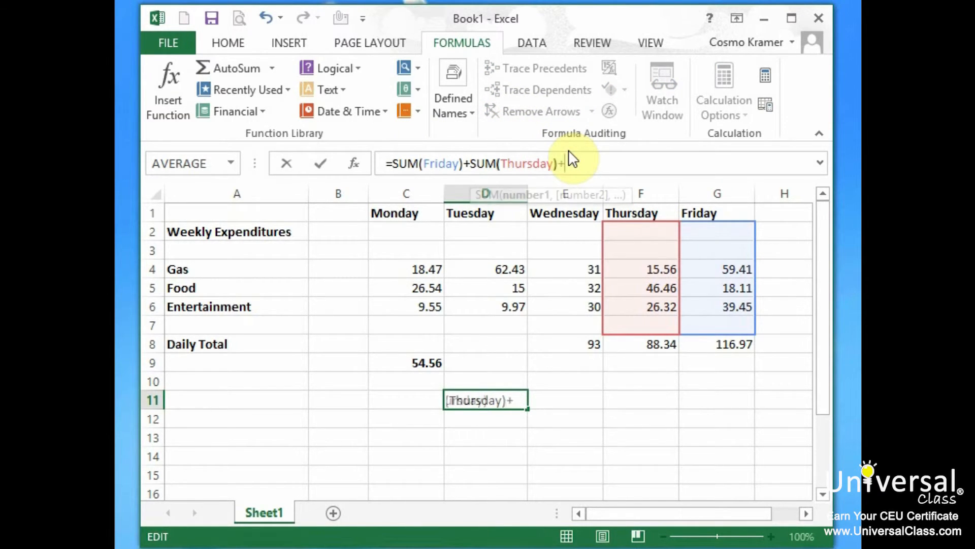
text(Su)
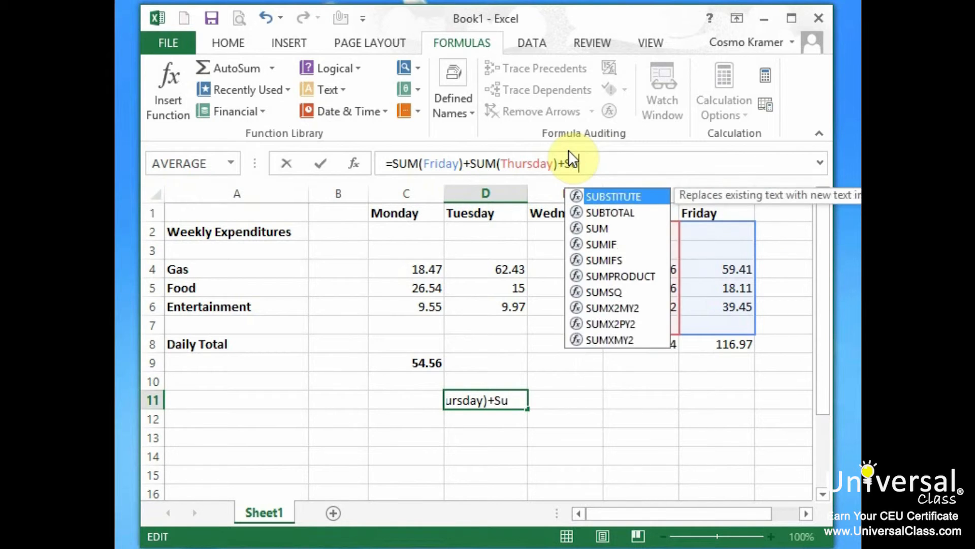
text(m(Wednesday))
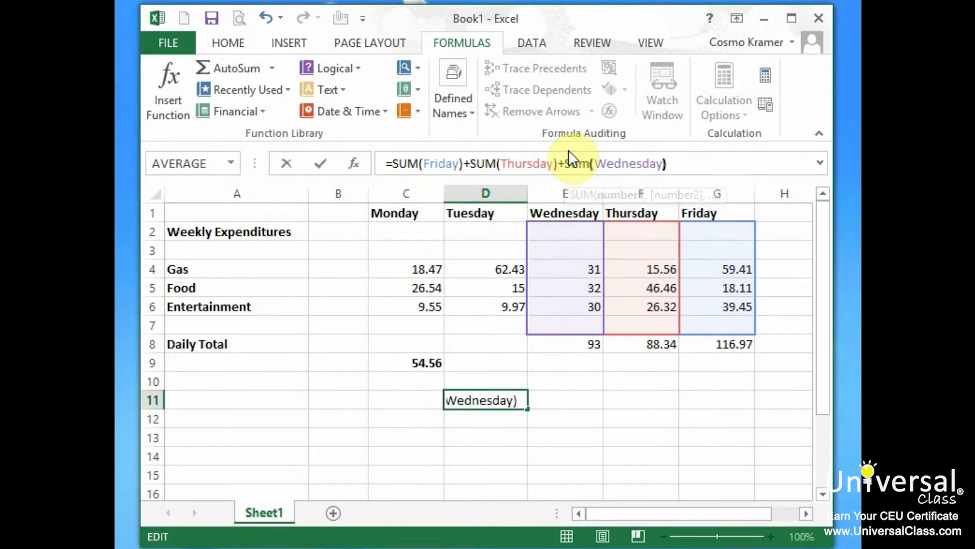
key(Return)
key(Up)
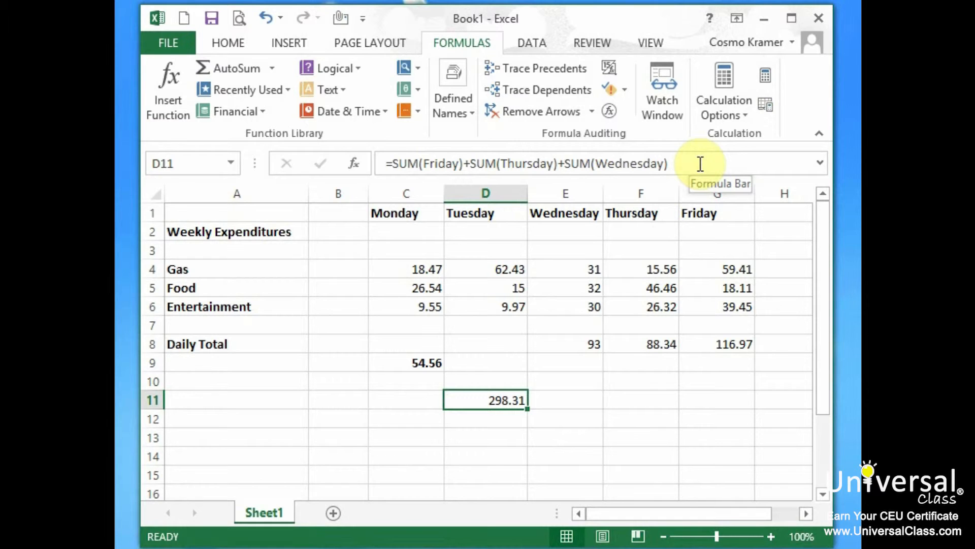
- Define a workbook-scope name SalesTax that refers to the constant 0.80, with the comment Sales Tax
click(453, 102)
click(353, 239)
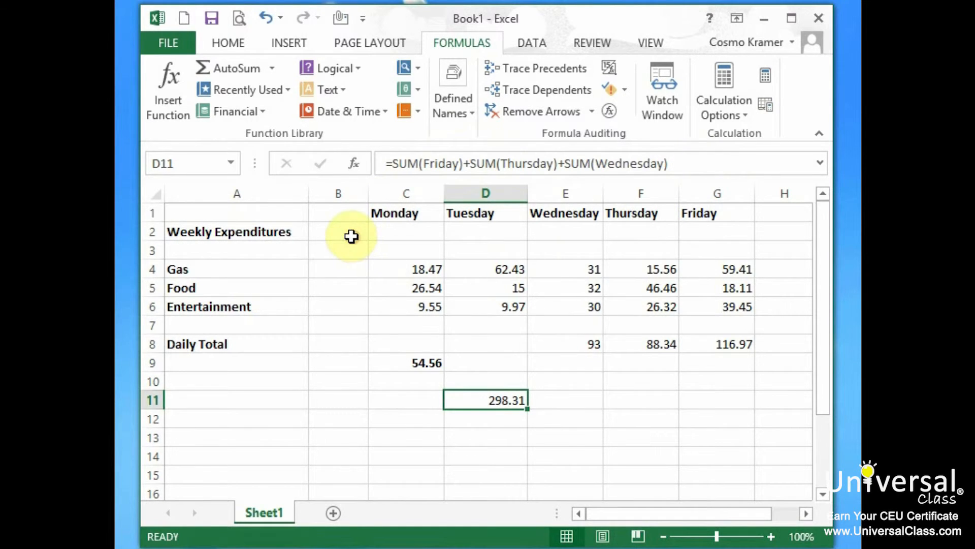
click(273, 380)
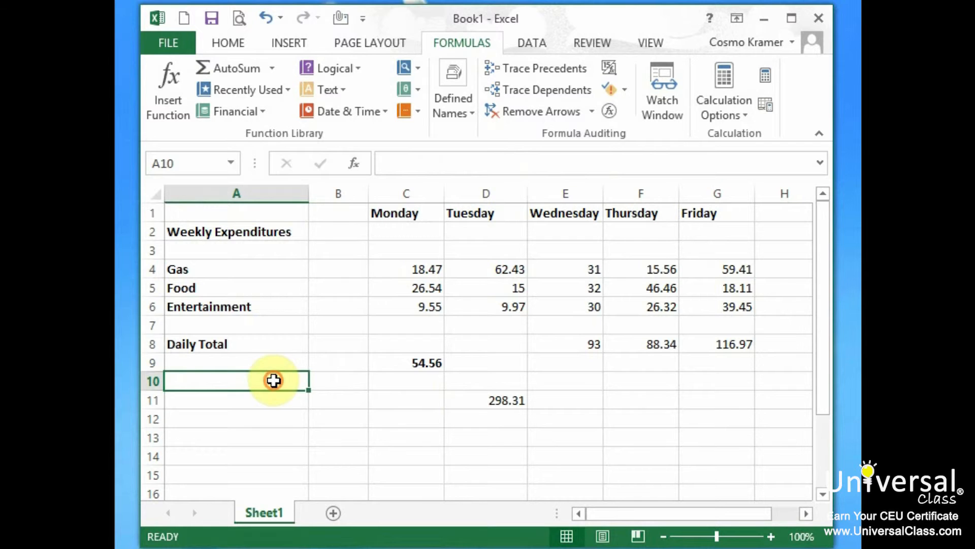
click(473, 113)
click(544, 150)
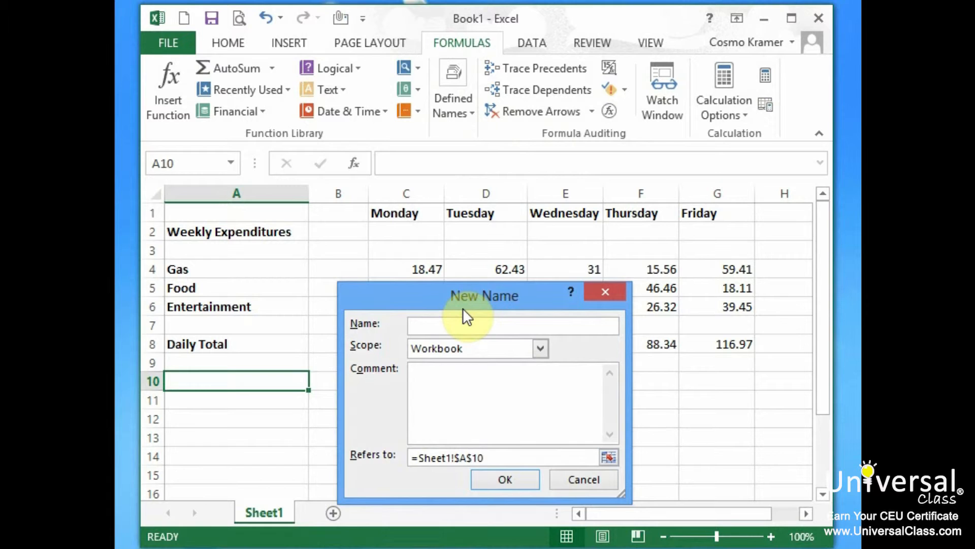
text(SalesTax)
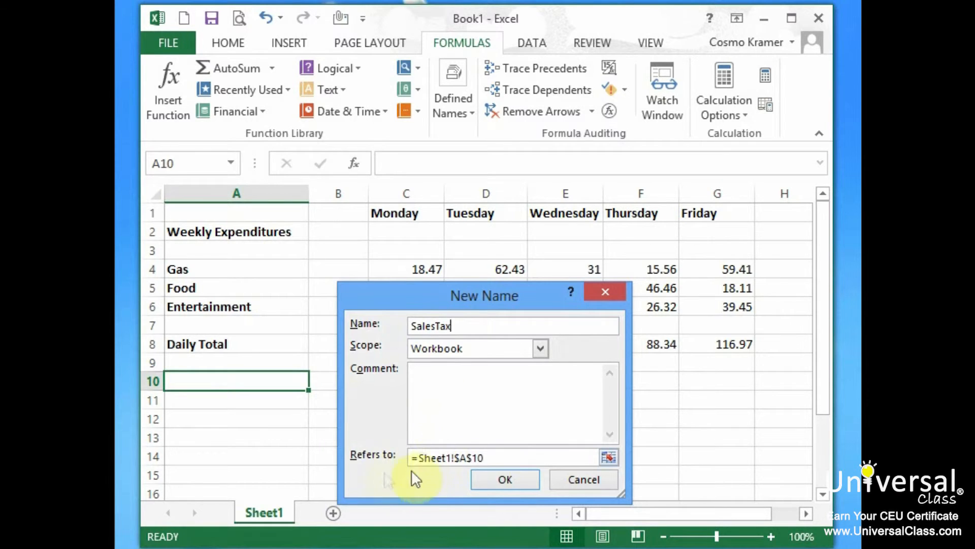
click(495, 455)
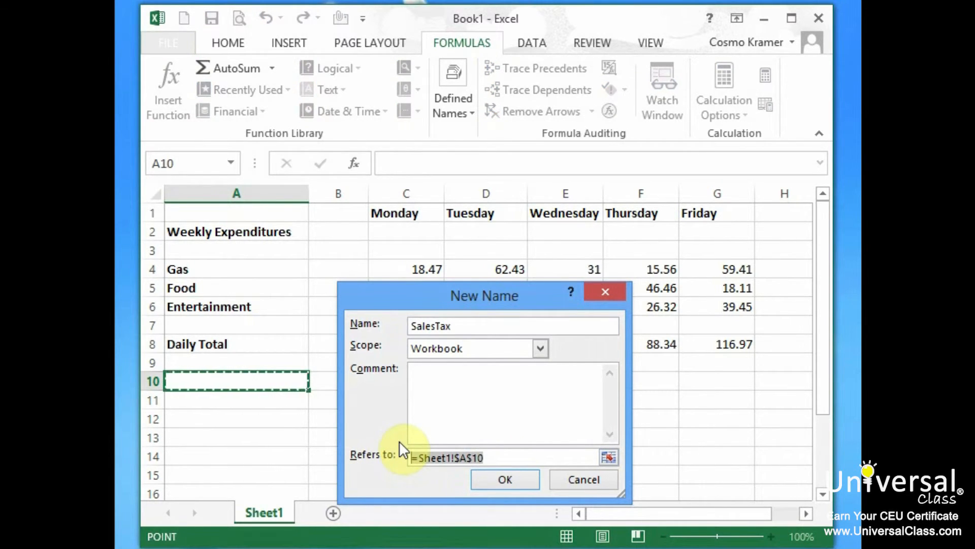
text(0.80)
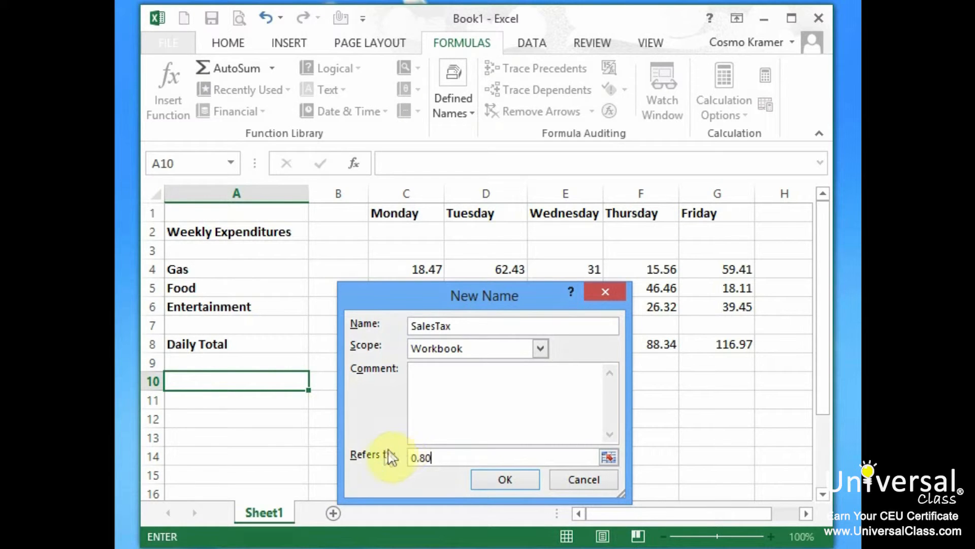
click(475, 397)
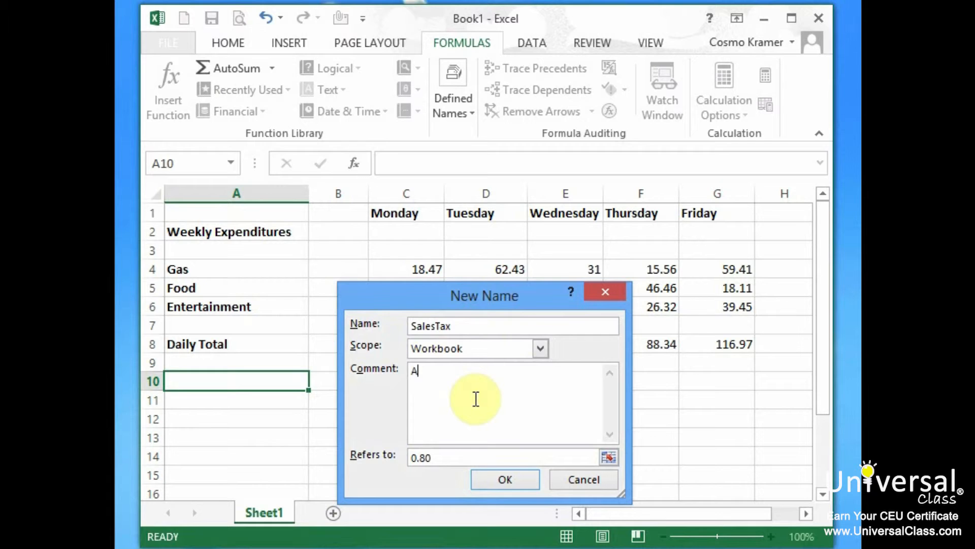
text(Sales Tax)
click(483, 479)
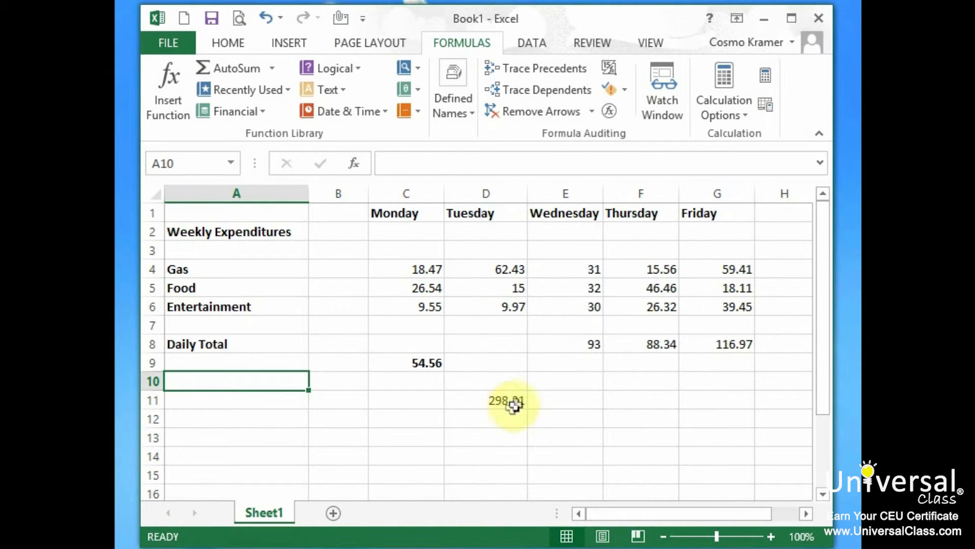
- Try to multiply Wednesday's Daily Total formula in E8 by the defined name SalesTax
click(585, 344)
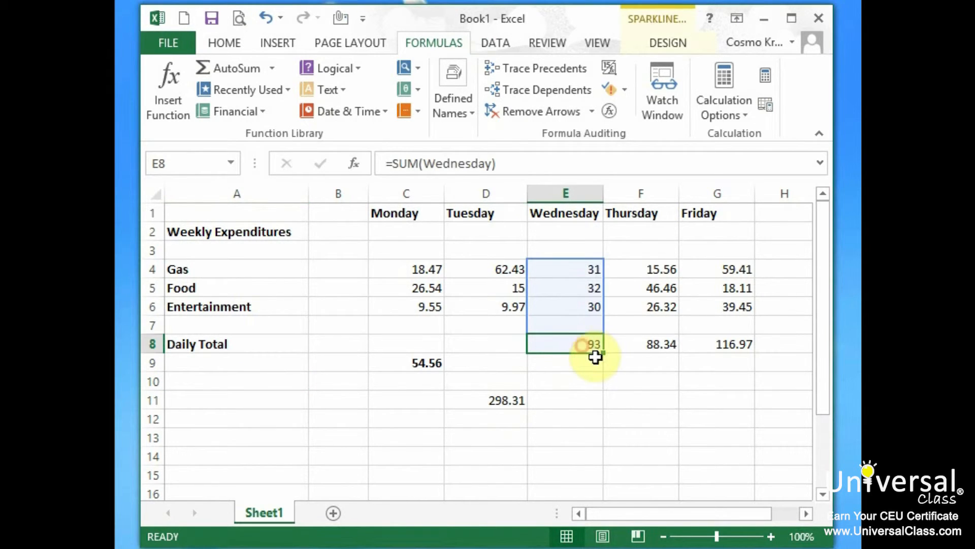
click(506, 169)
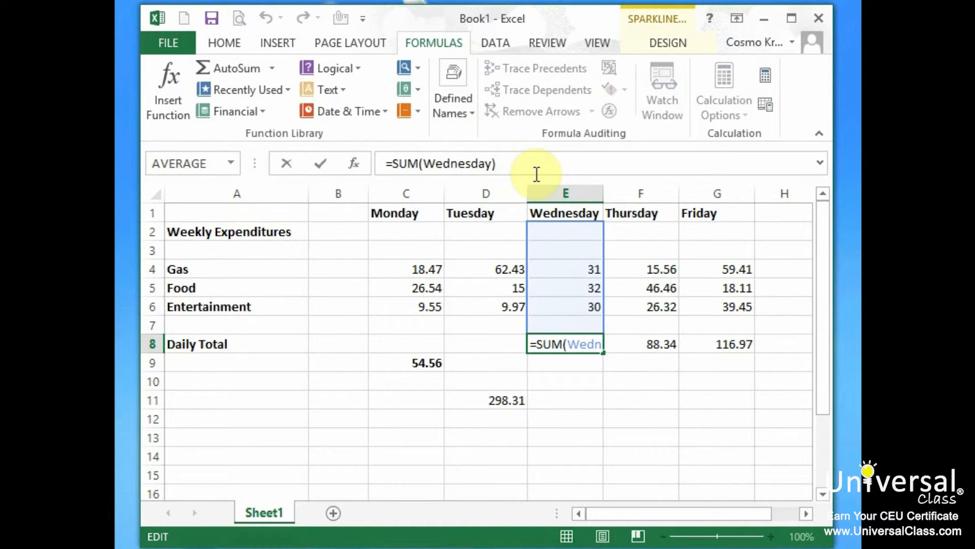
text(*Sa)
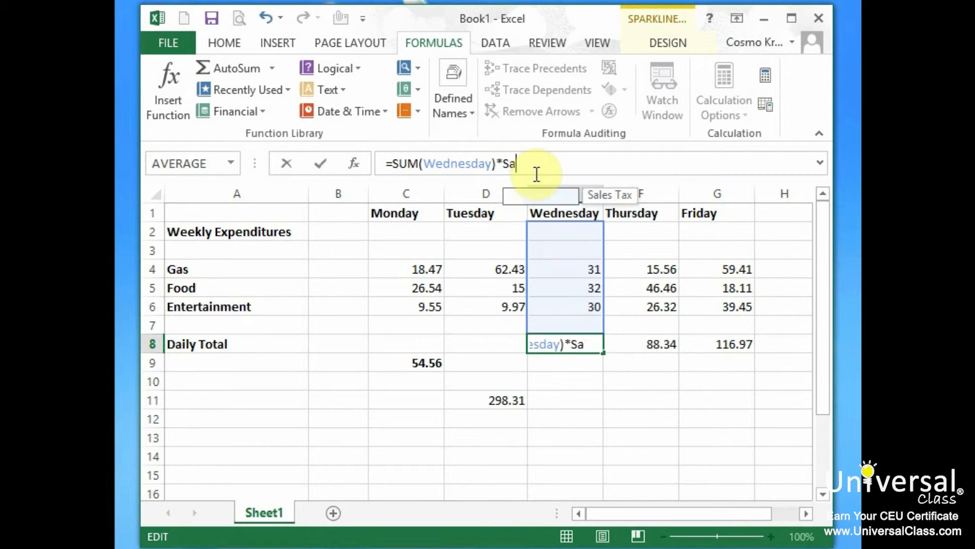
text(lesTax)
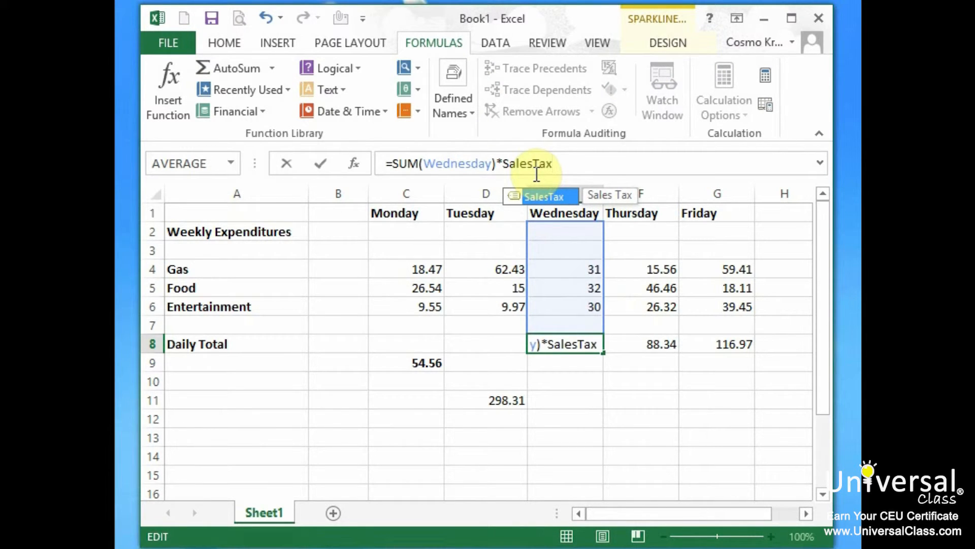
key(Return)
click(304, 248)
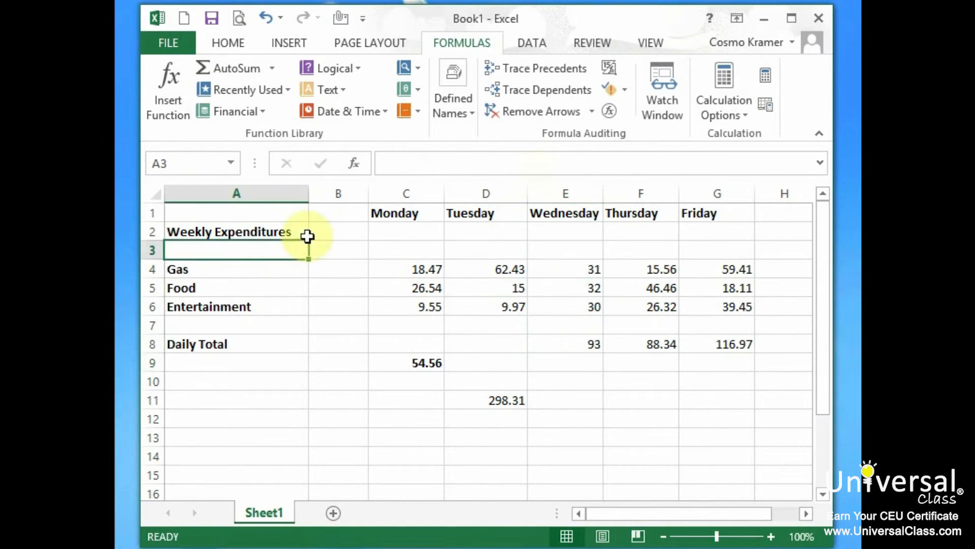
- Change the value that the defined name SalesTax refers to in the Name Manager to 0.08 and save the change
click(452, 111)
click(469, 191)
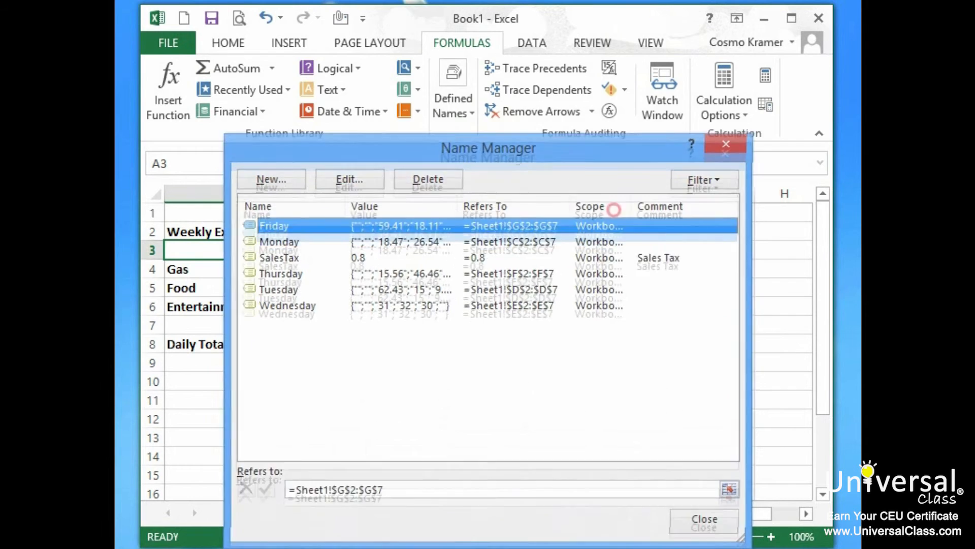
click(323, 185)
click(318, 200)
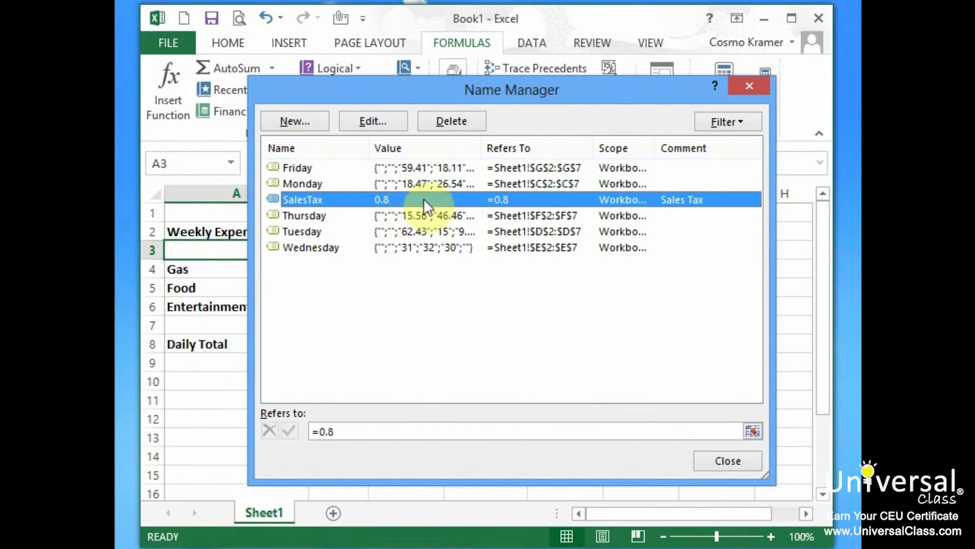
click(328, 434)
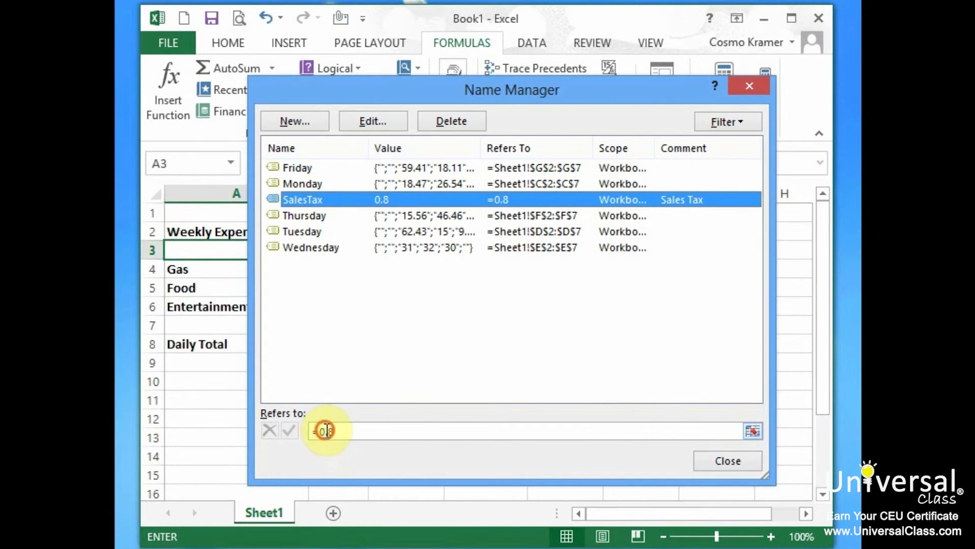
key(BackSpace)
key(BackSpace)
key(Right)
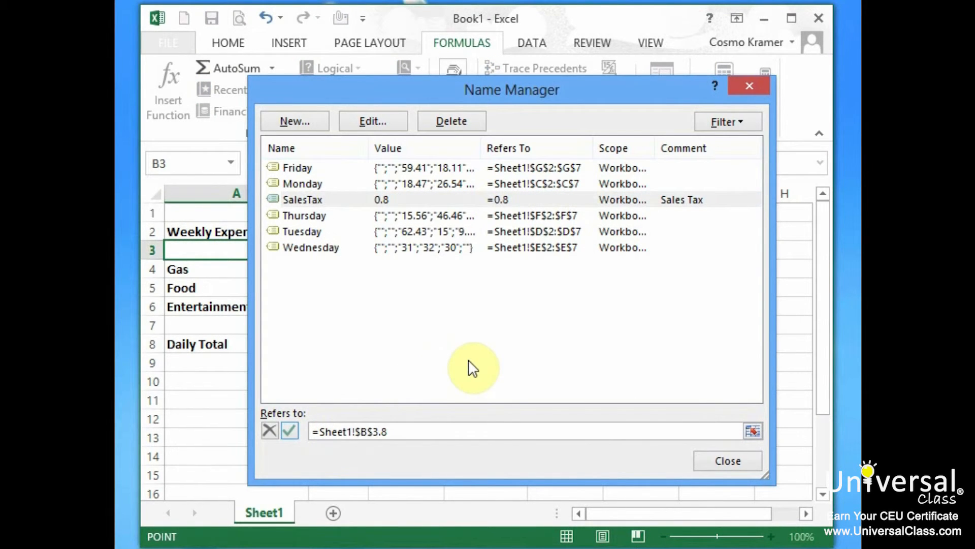
key(ctrl+a)
key(BackSpace)
text(0.08)
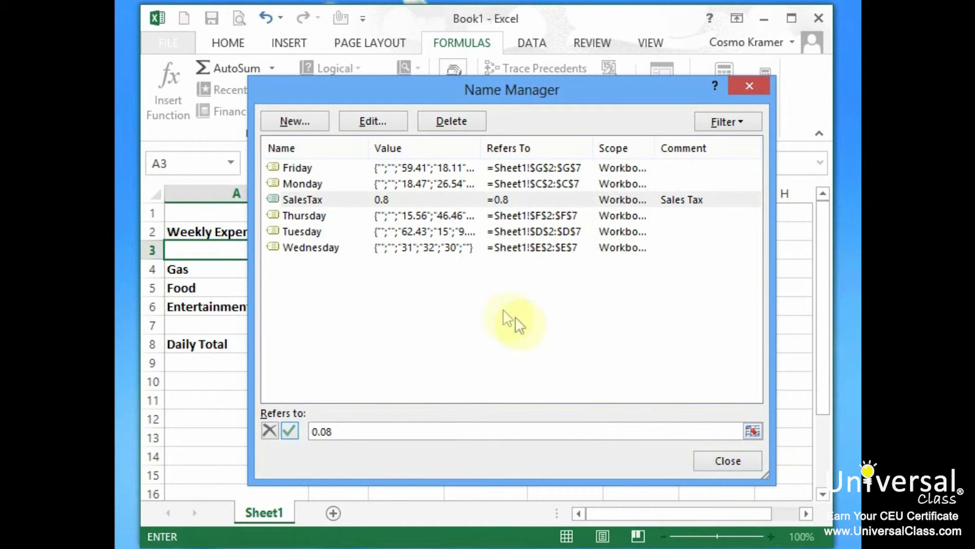
click(497, 212)
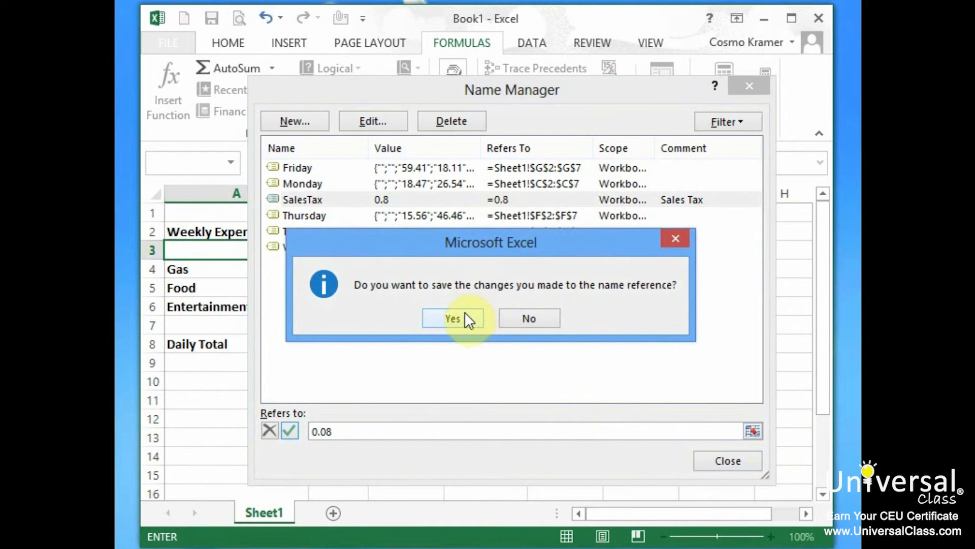
click(453, 318)
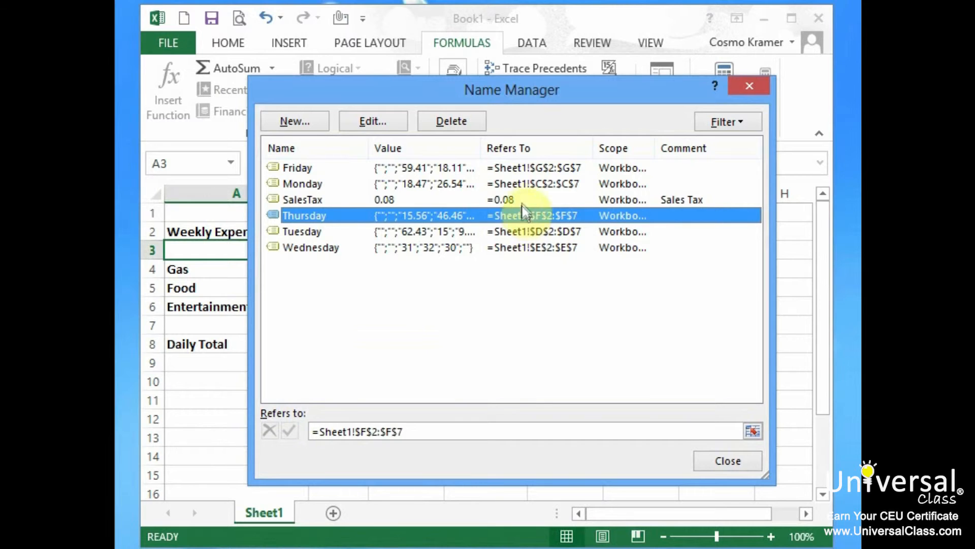
- Review the references of SalesTax and the weekday names in the Name Manager, and close it
click(522, 202)
click(544, 184)
click(559, 169)
click(557, 185)
click(558, 216)
click(558, 232)
click(559, 248)
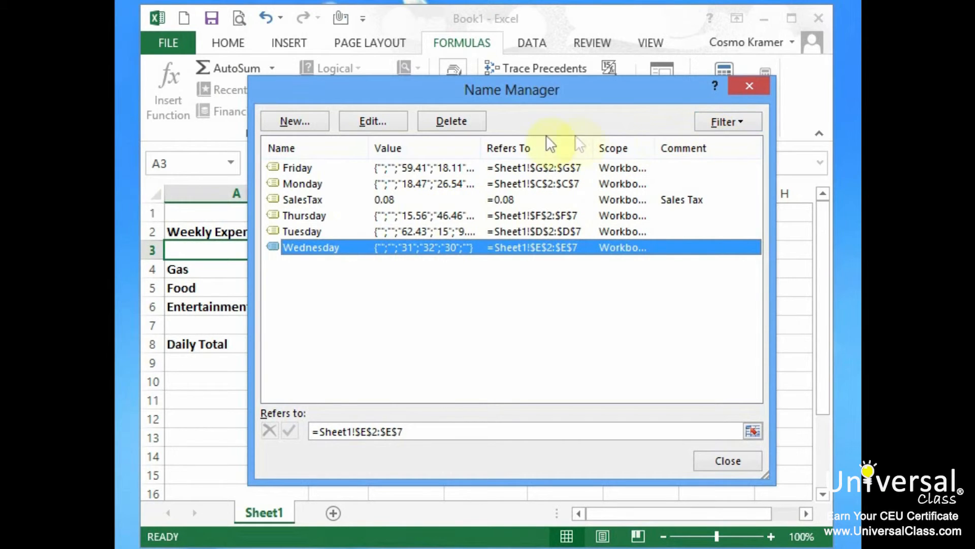
click(745, 461)
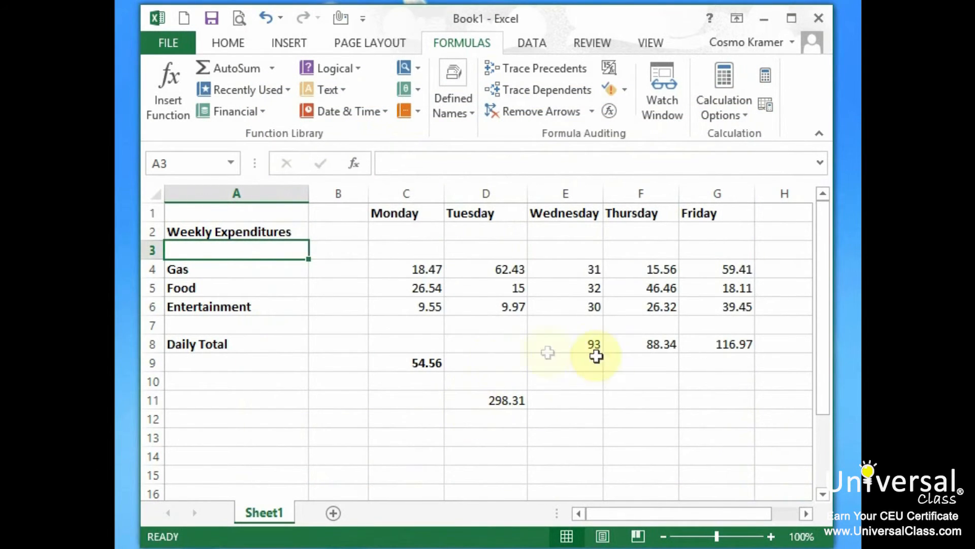
- Edit the formula in Wednesday's Daily Total cell E8 to =SUM(Wednesday)*SalesTax
click(581, 346)
click(523, 162)
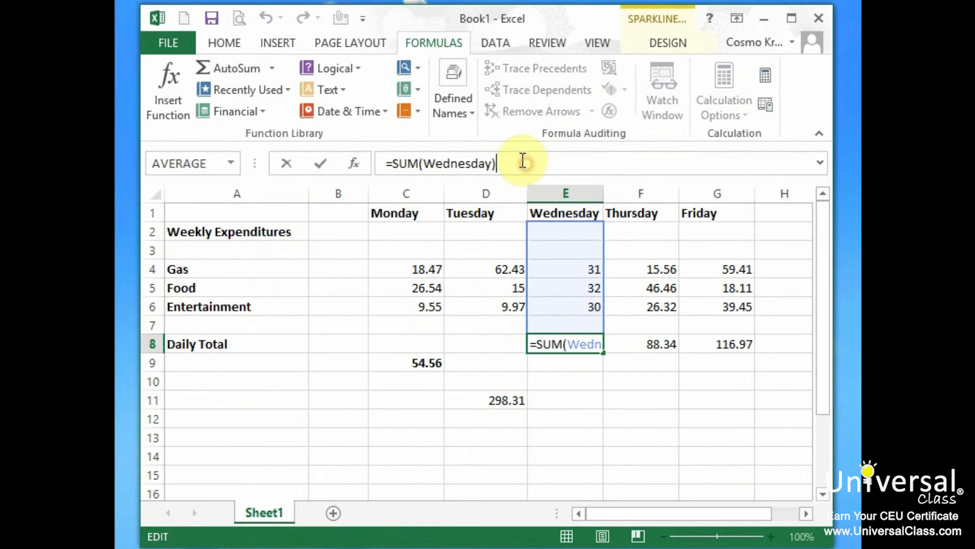
text(*Sales)
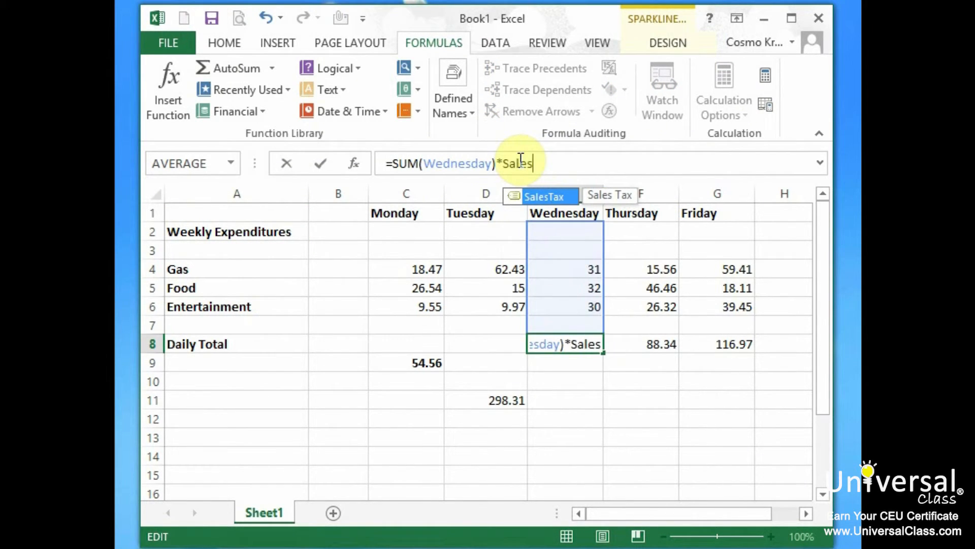
key(Tab)
key(Return)
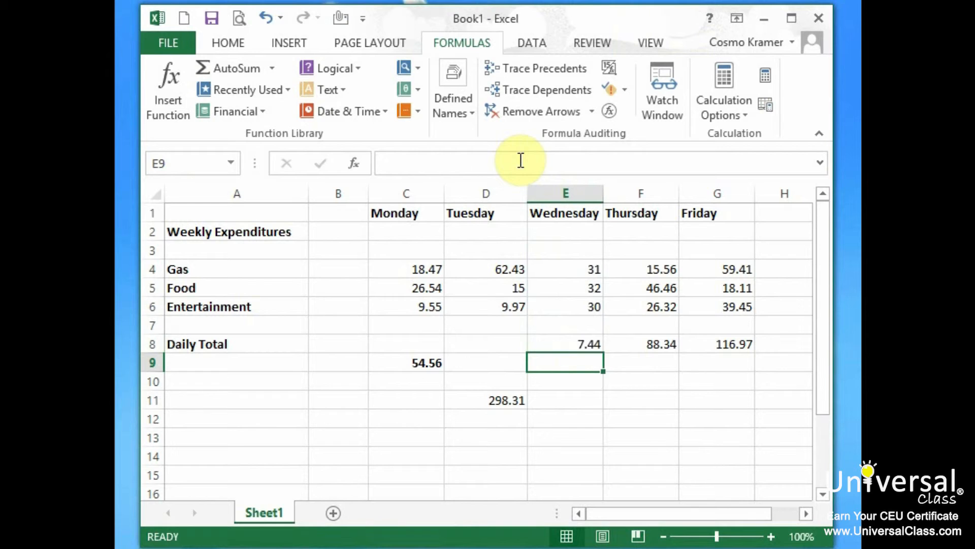
- Delete the misplaced Monday sum formula from cell C9
key(Up)
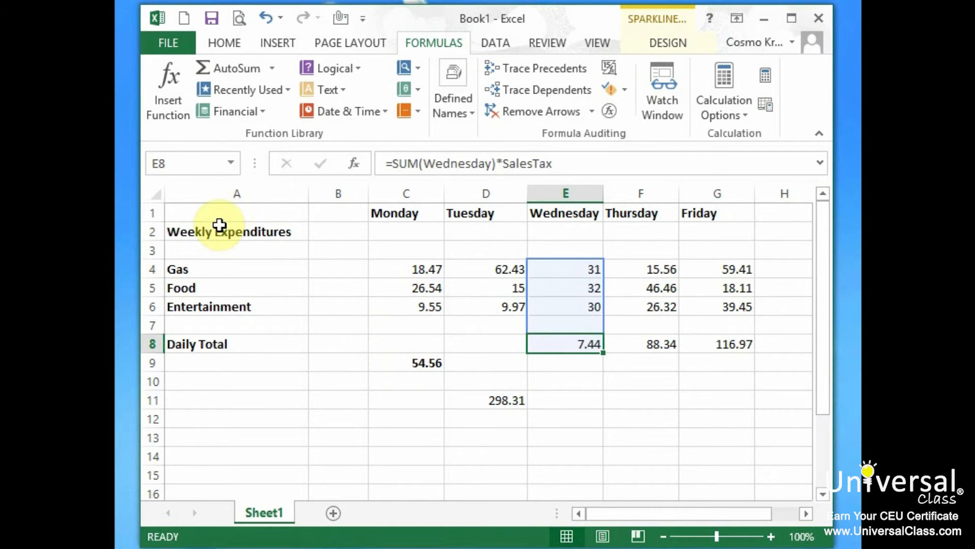
click(422, 365)
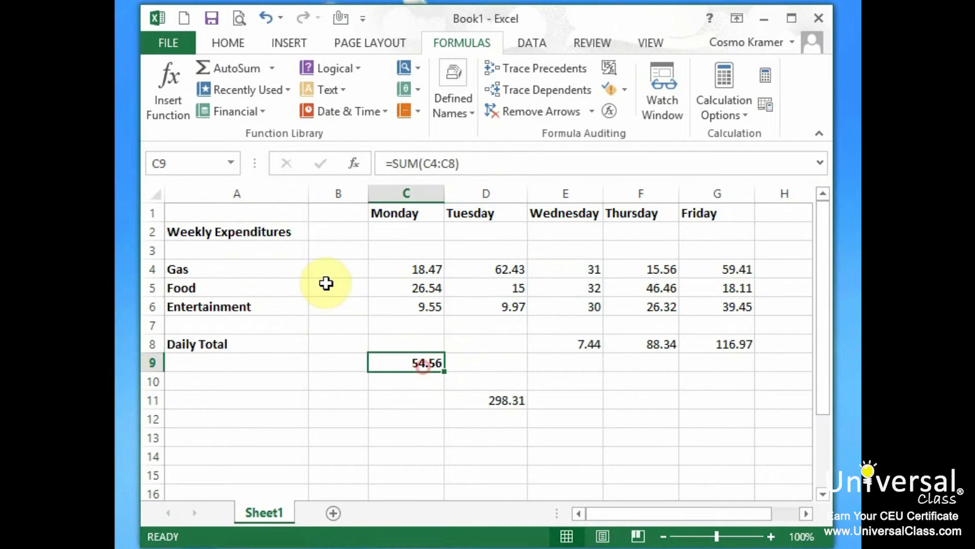
key(Delete)
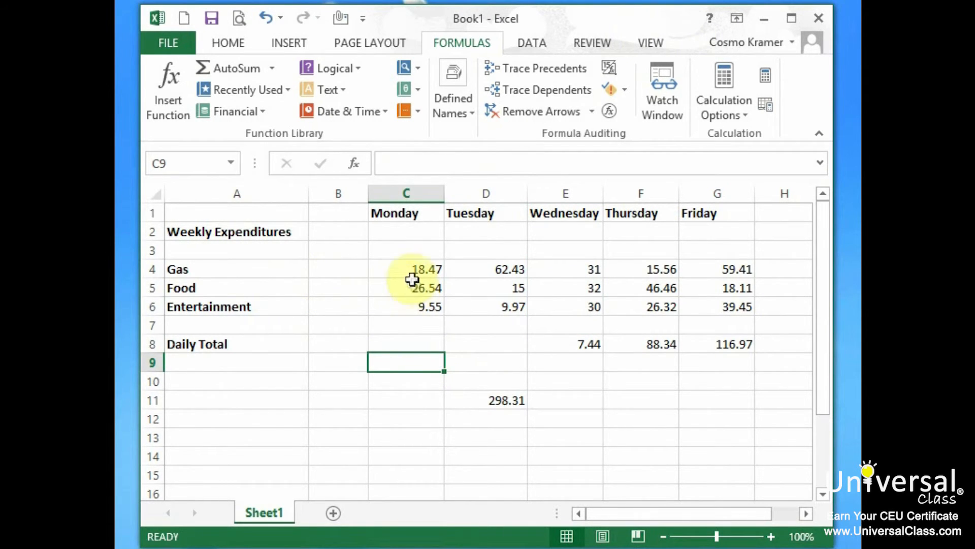
- Total Monday's expenses in Daily Total cell C8 with AutoSum, using =SUM(C4:C7)
drag(413, 270, 428, 344)
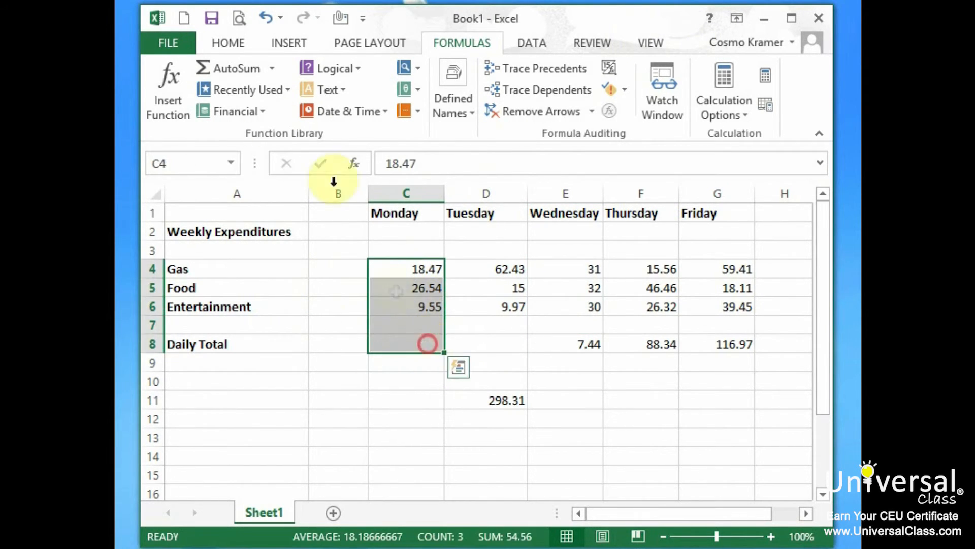
click(232, 68)
click(405, 392)
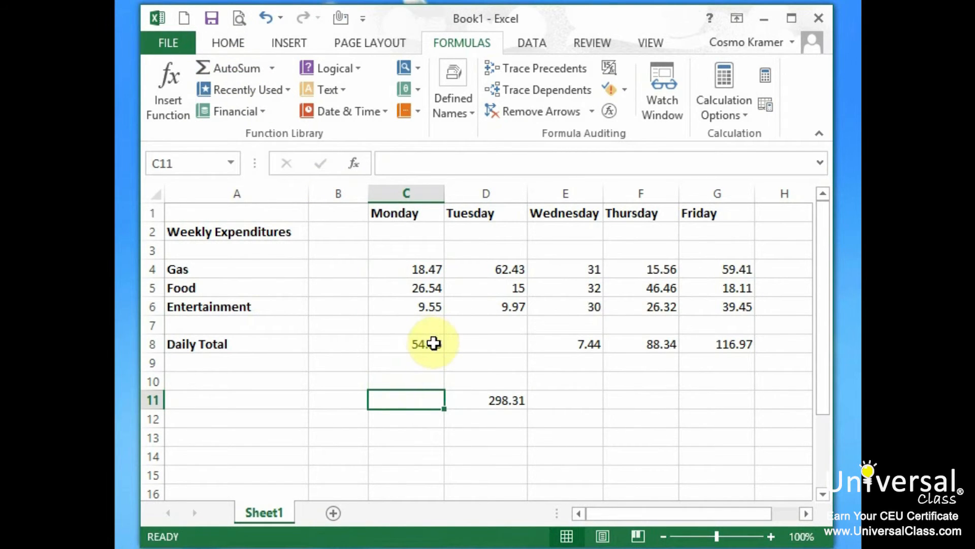
click(420, 346)
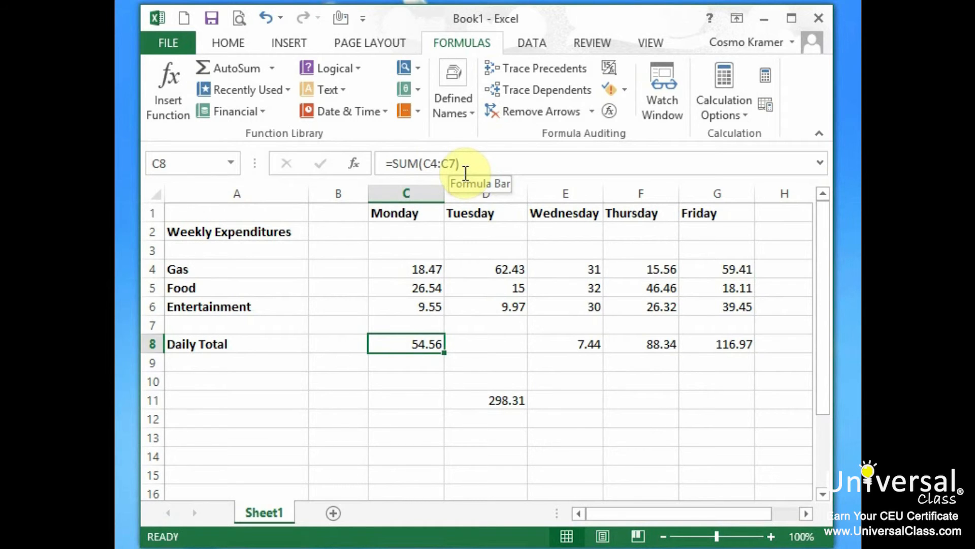
- Add the column heading Saturday in cell H1
click(780, 213)
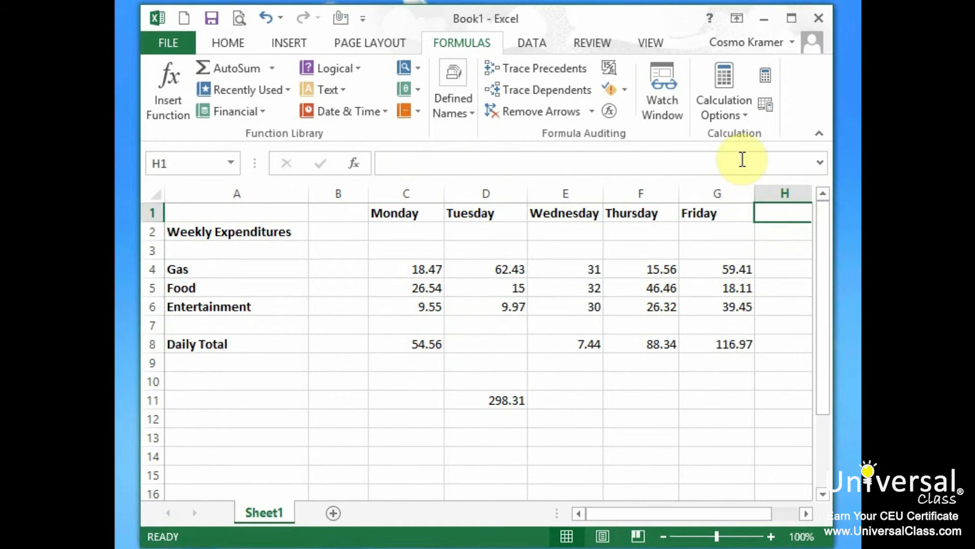
text(Sturday)
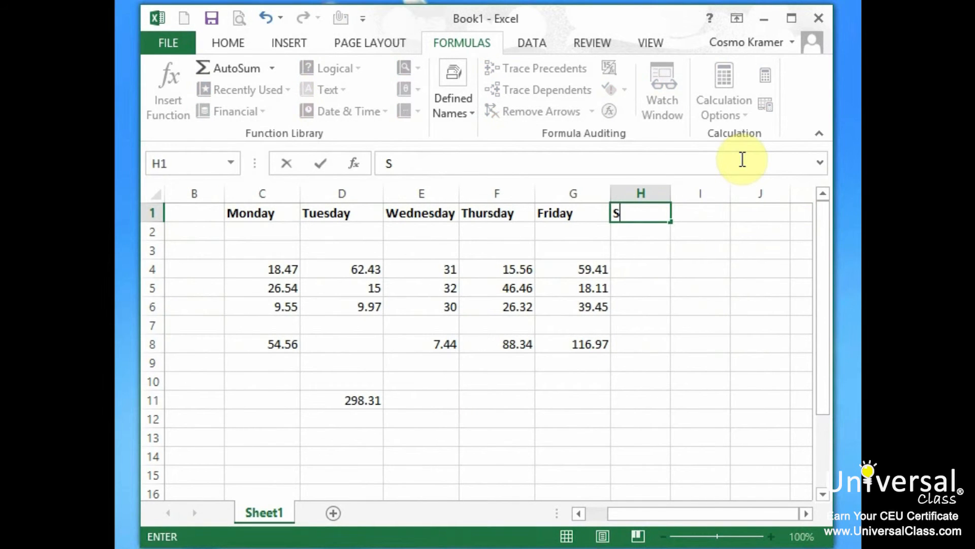
key(BackSpace)
key(BackSpace)
key(BackSpace)
key(BackSpace)
key(BackSpace)
key(BackSpace)
text(aturday)
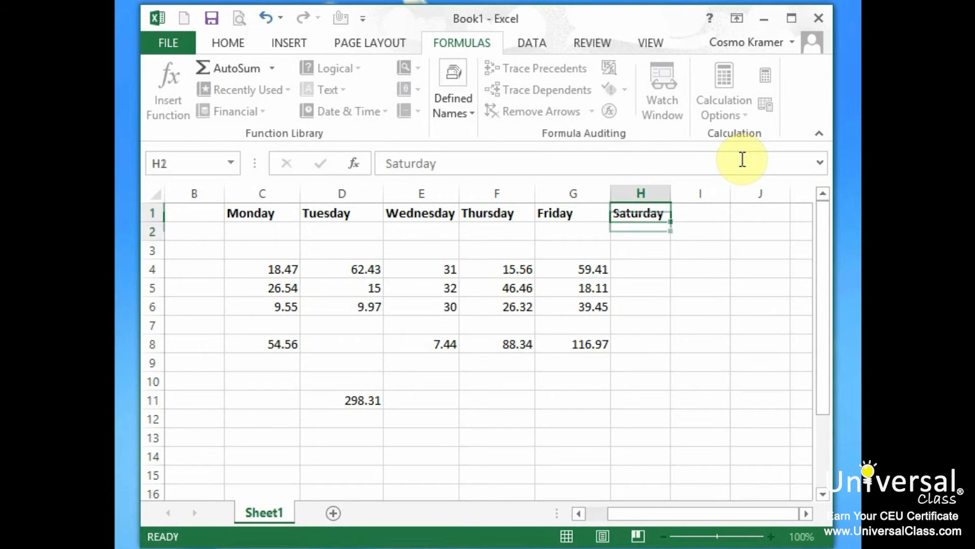
key(Return)
- Enter Saturday's expenses 23, 54 and 321 in cells H4, H5 and H6
click(630, 264)
text(23)
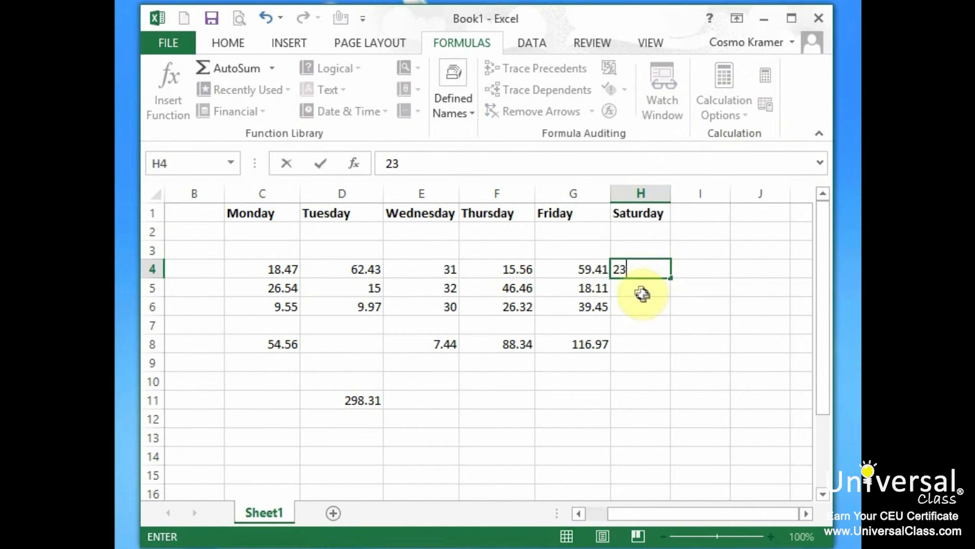
click(637, 288)
text(54)
click(650, 308)
text(321)
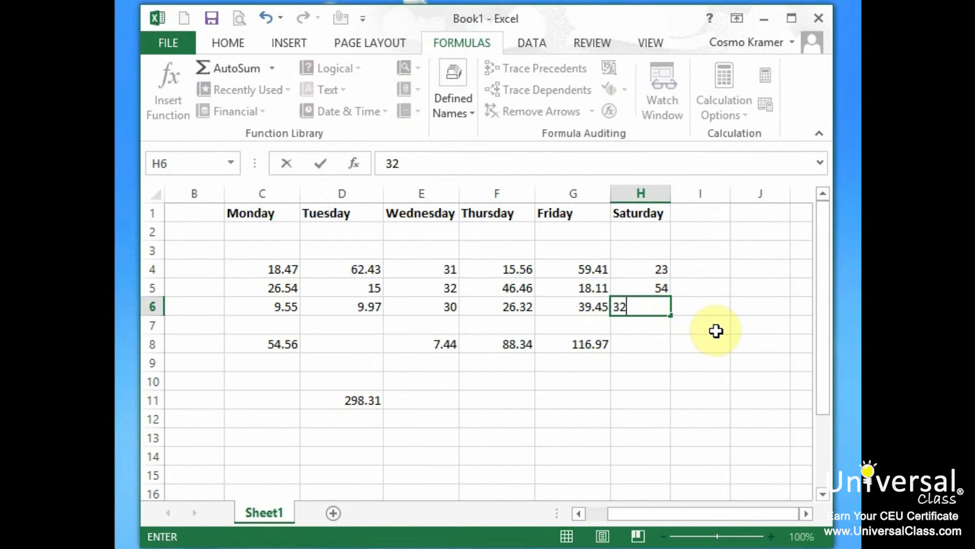
click(662, 343)
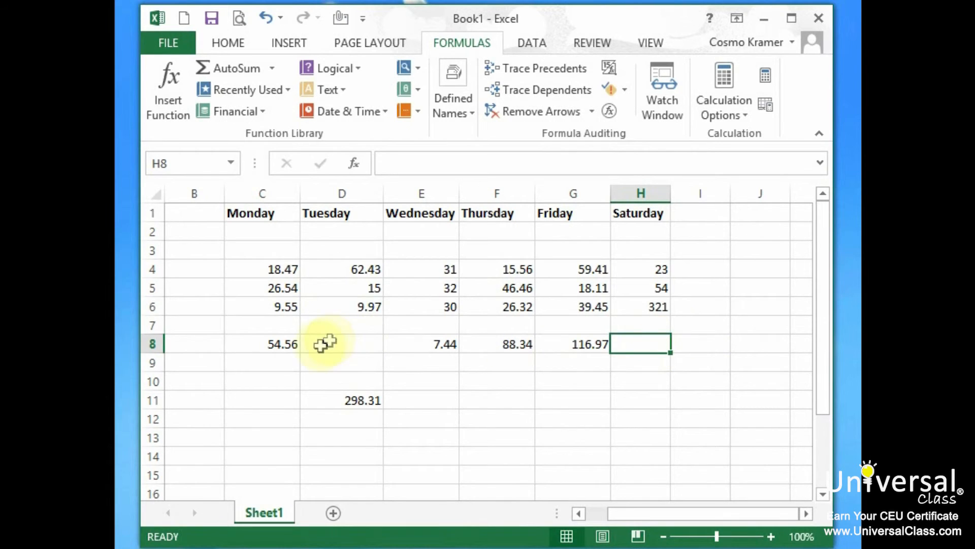
- Copy Monday's relative-reference Daily Total formula from C8 to Saturday's Daily Total cell H8
click(267, 344)
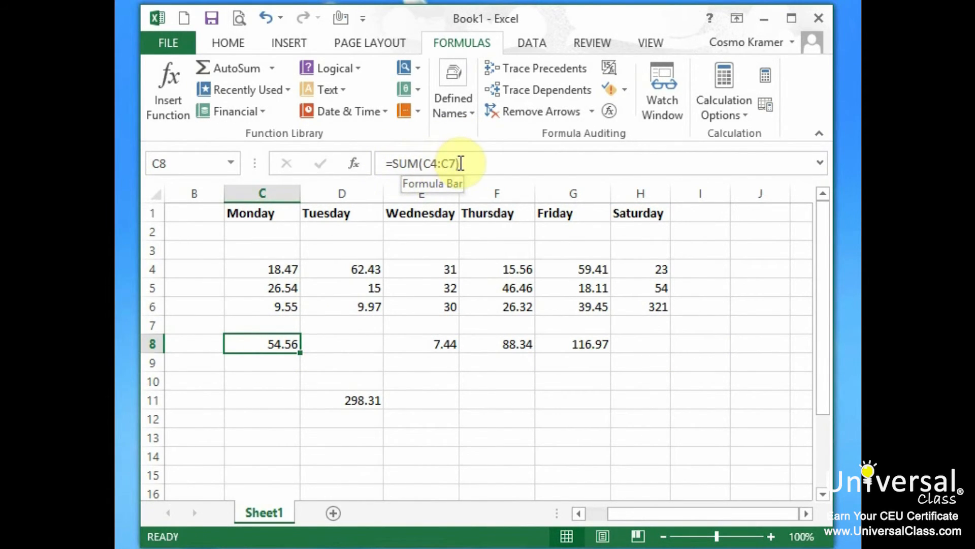
key(ctrl+c)
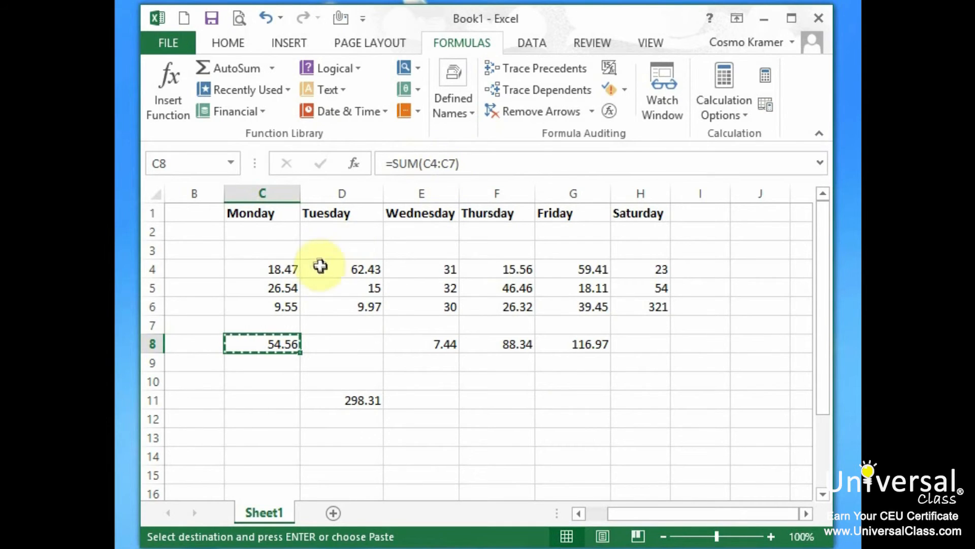
click(657, 345)
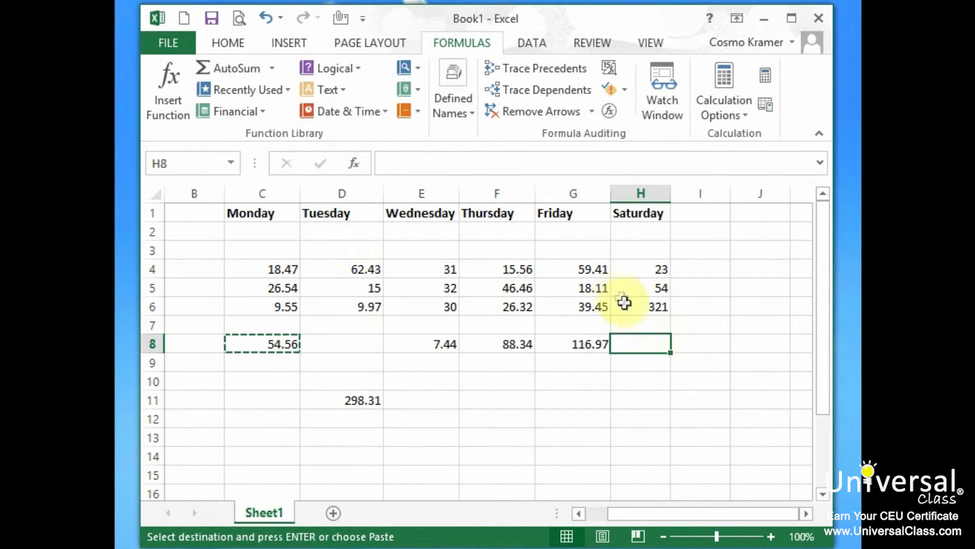
key(ctrl+v)
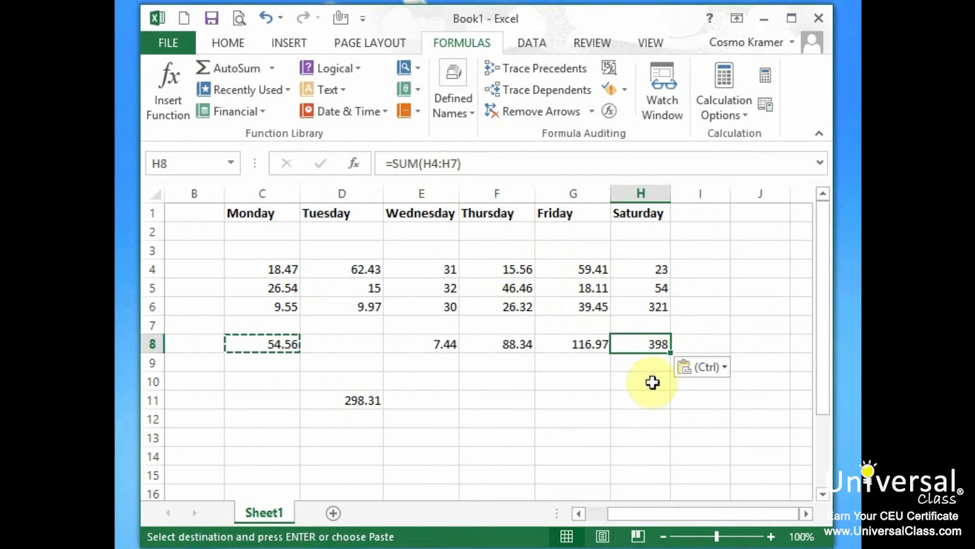
click(653, 363)
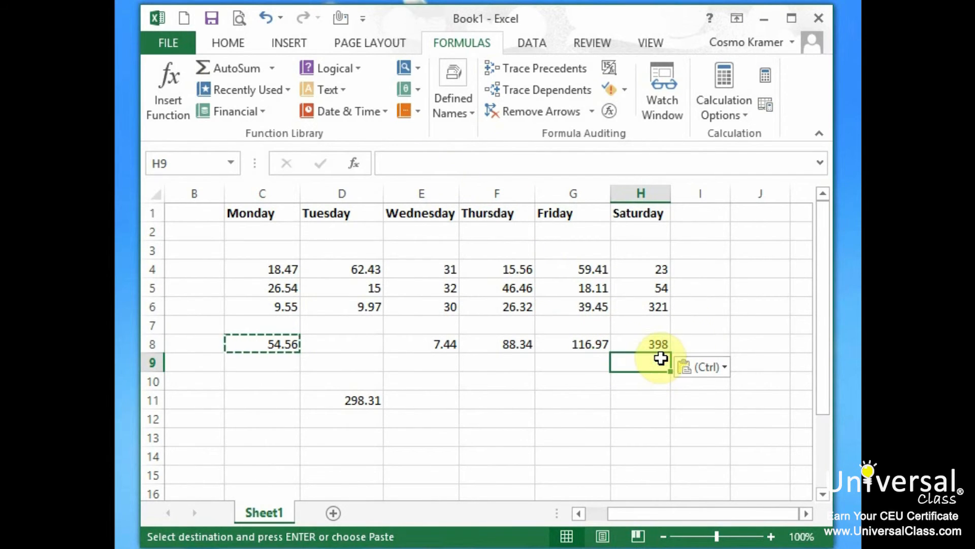
key(Escape)
- Compare the cell references in Saturday's Daily Total formula in H8 with those in Monday's C8
click(657, 345)
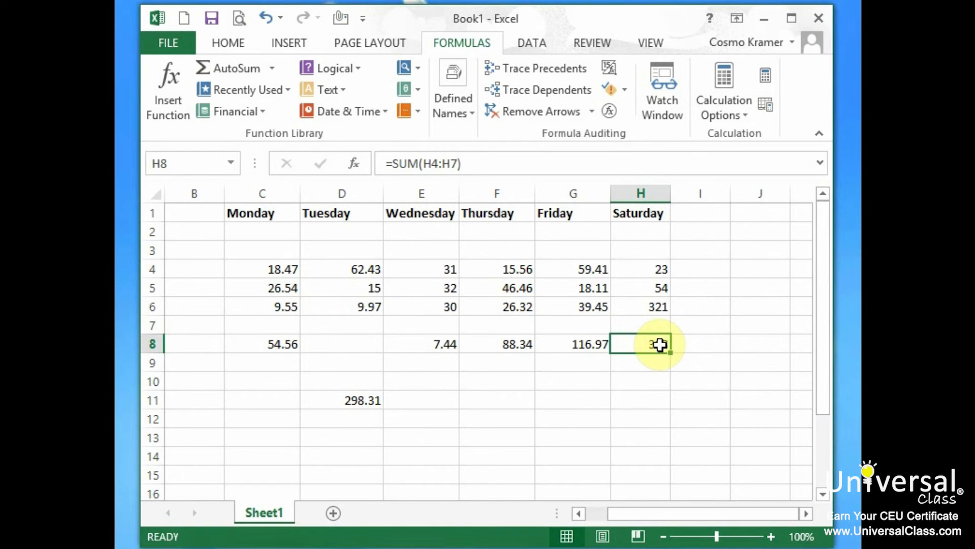
click(260, 340)
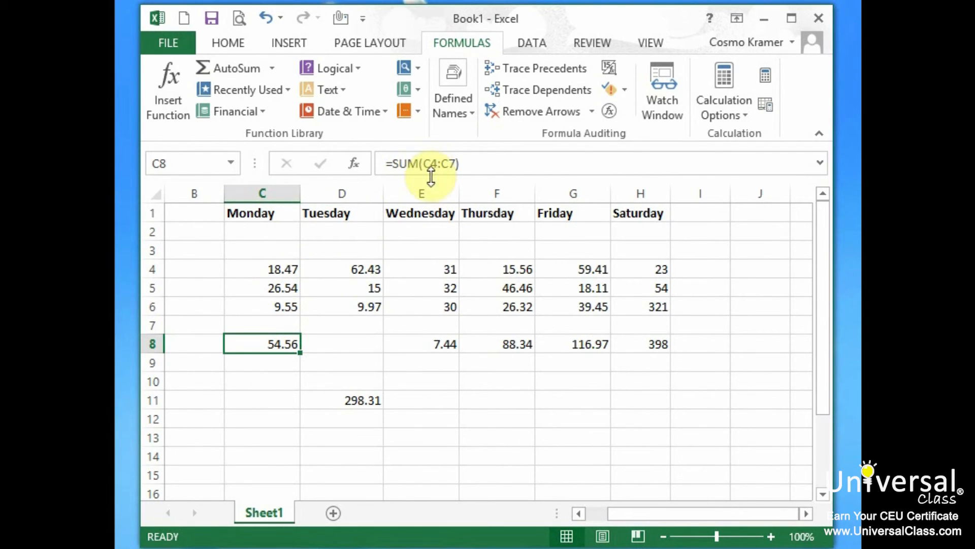
click(280, 268)
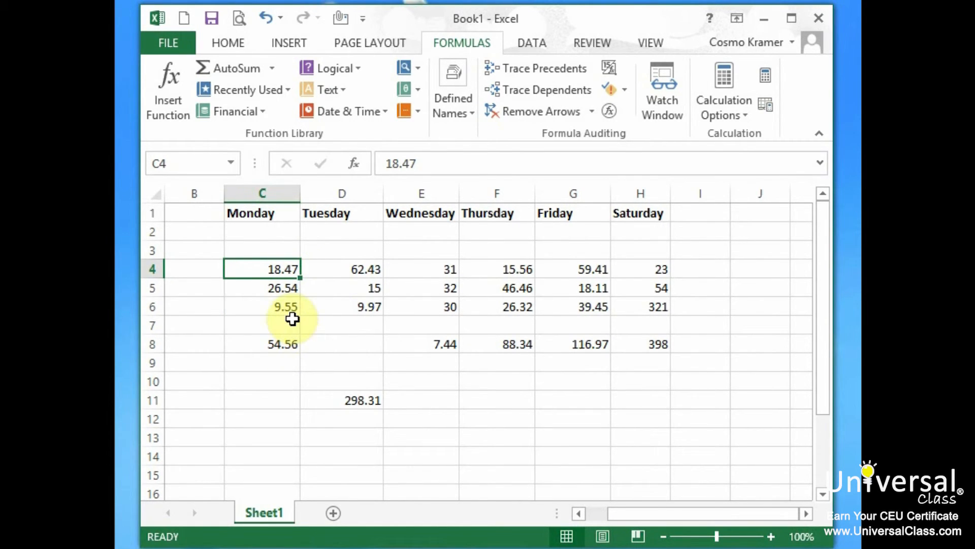
click(288, 343)
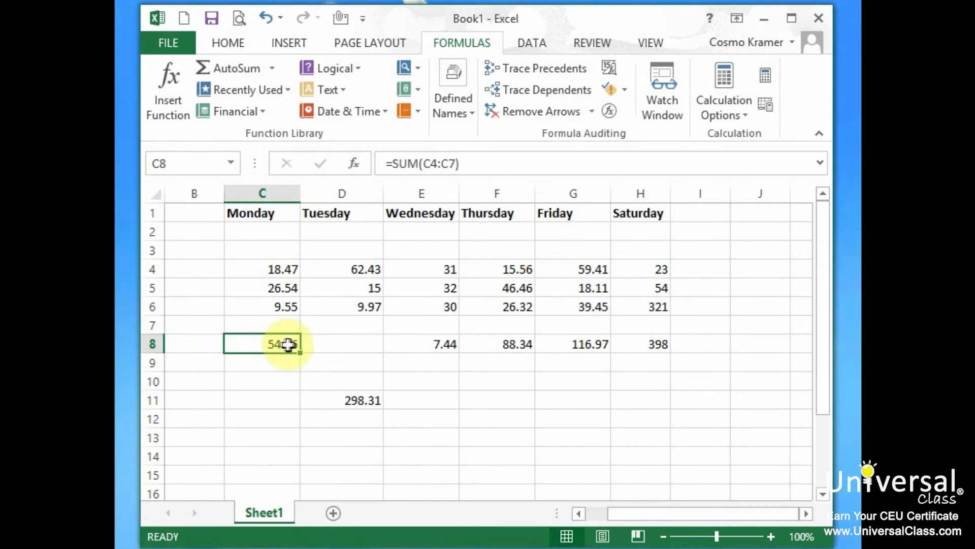
click(664, 350)
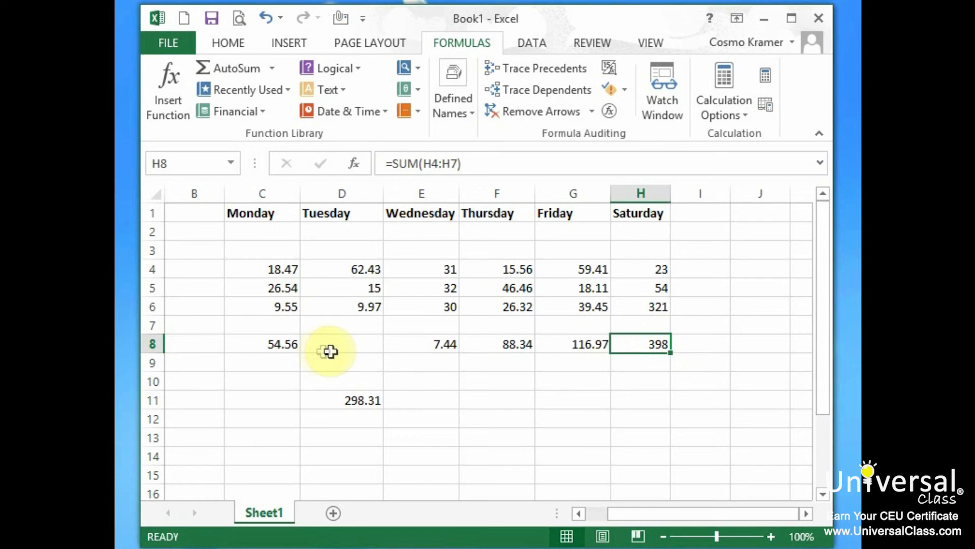
- Make the column references in Monday's Daily Total formula in C8 absolute, as =SUM($C4:$C7)
click(283, 349)
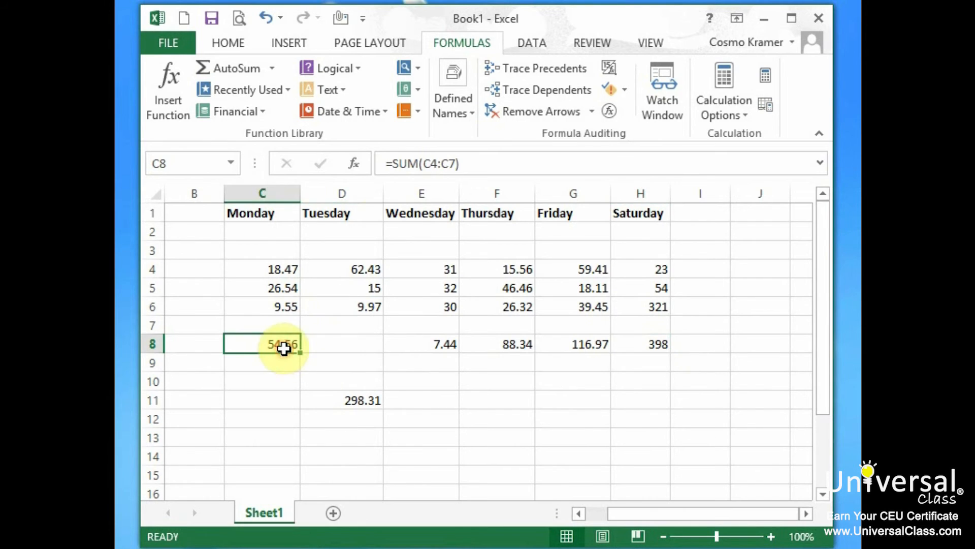
click(424, 165)
text($)
click(447, 163)
text($)
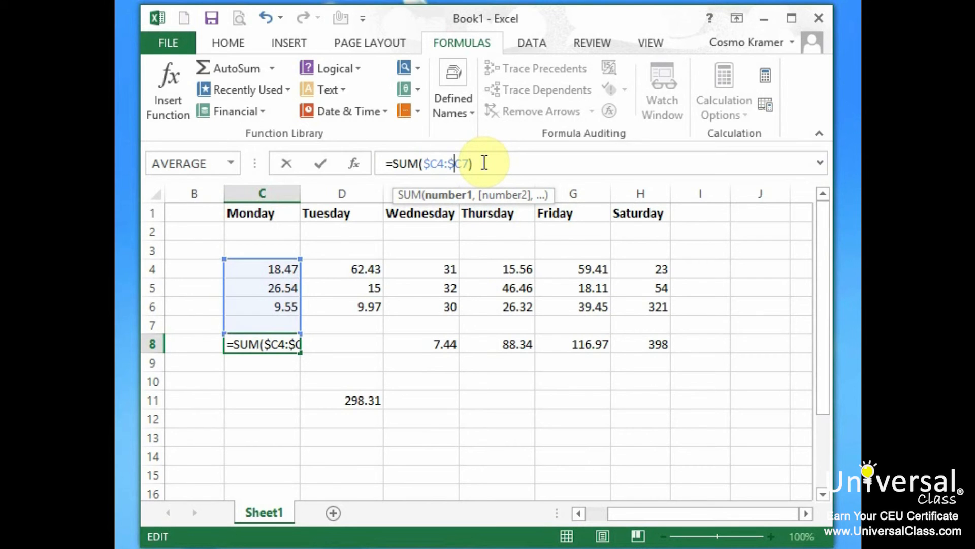
key(Return)
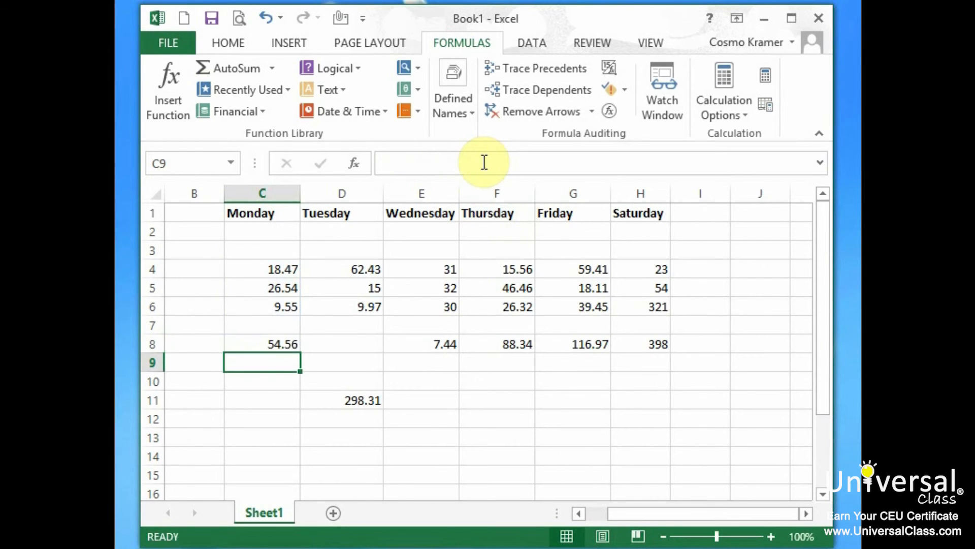
- Copy the absolute-column formula from C8 over Saturday's Daily Total in H8, and check the pasted formula
click(280, 343)
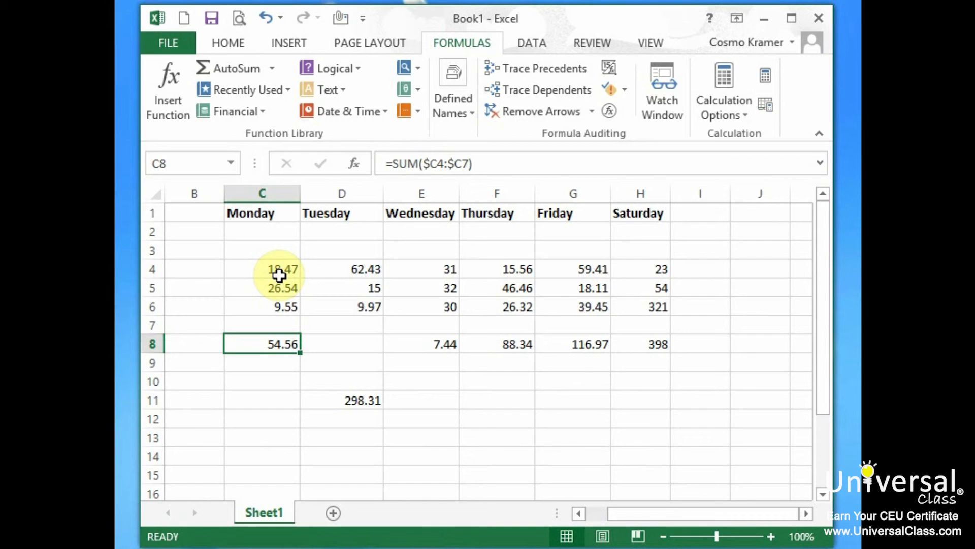
click(281, 361)
click(282, 346)
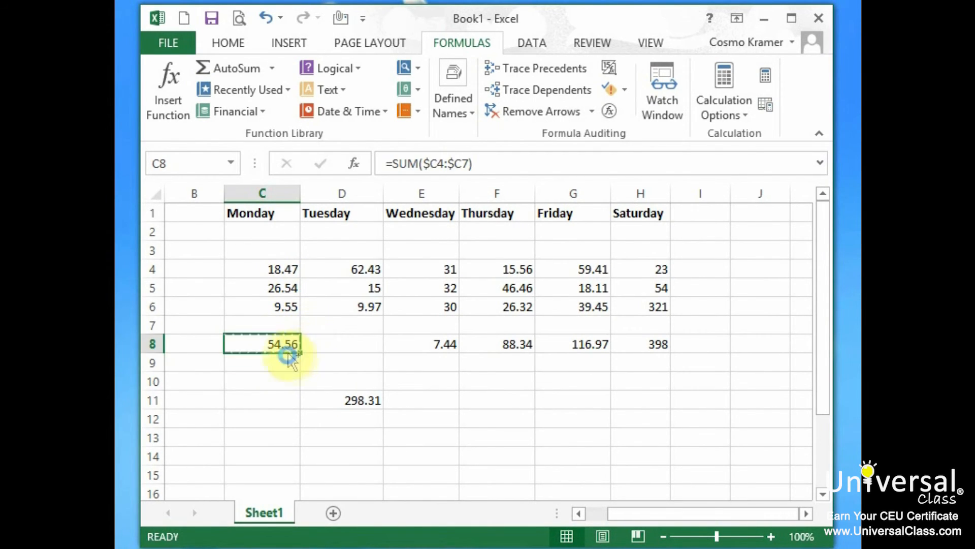
click(646, 343)
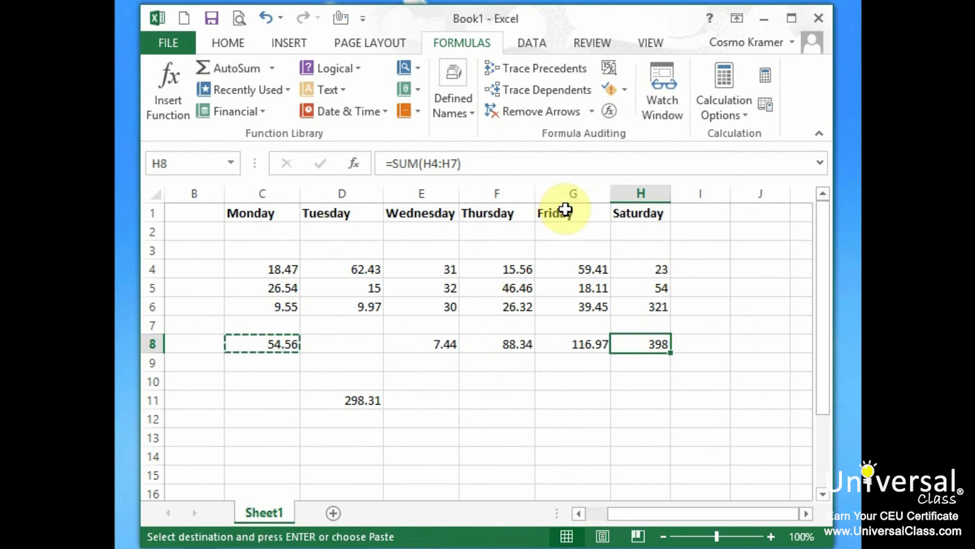
key(ctrl+v)
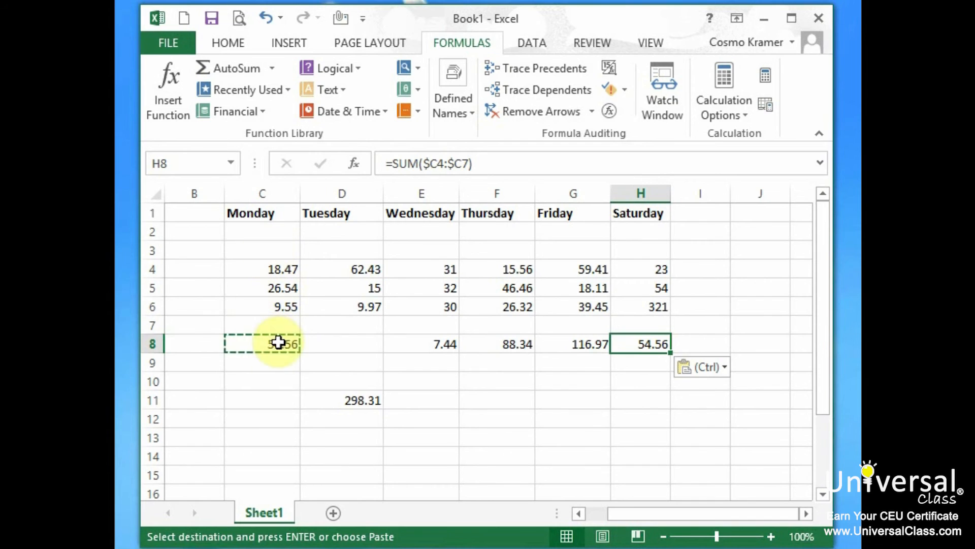
click(658, 362)
click(658, 345)
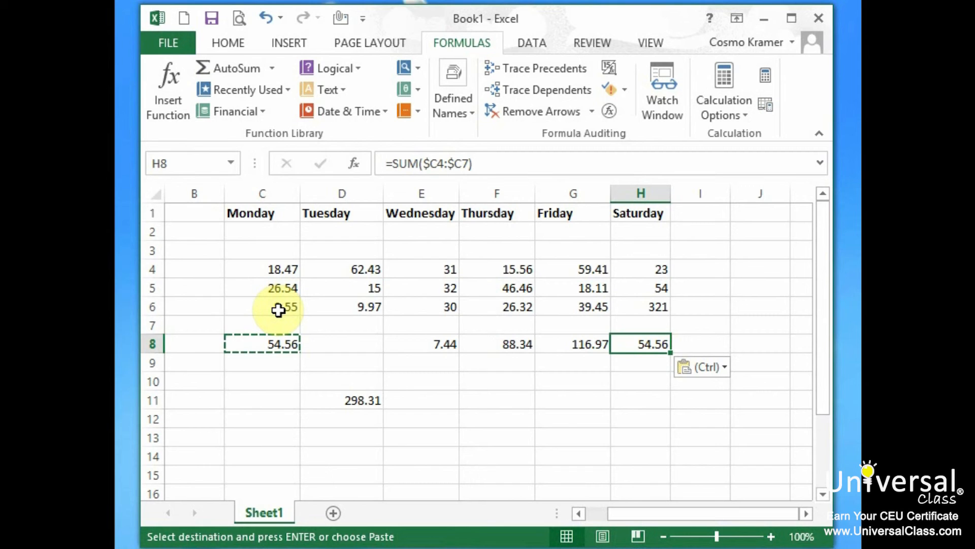
click(212, 329)
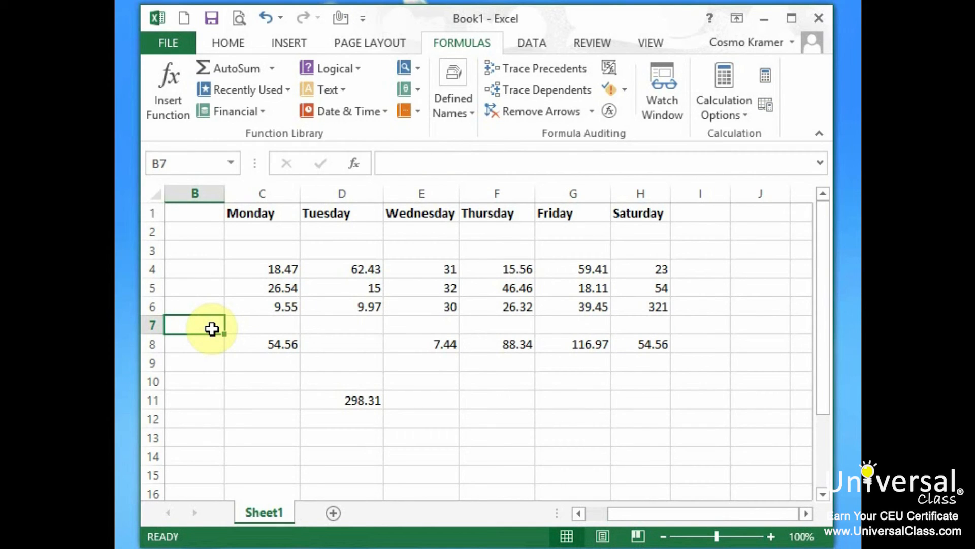
- Copy the absolute-column formula from C8 to cell I8, beside Saturday's Daily Total
click(289, 339)
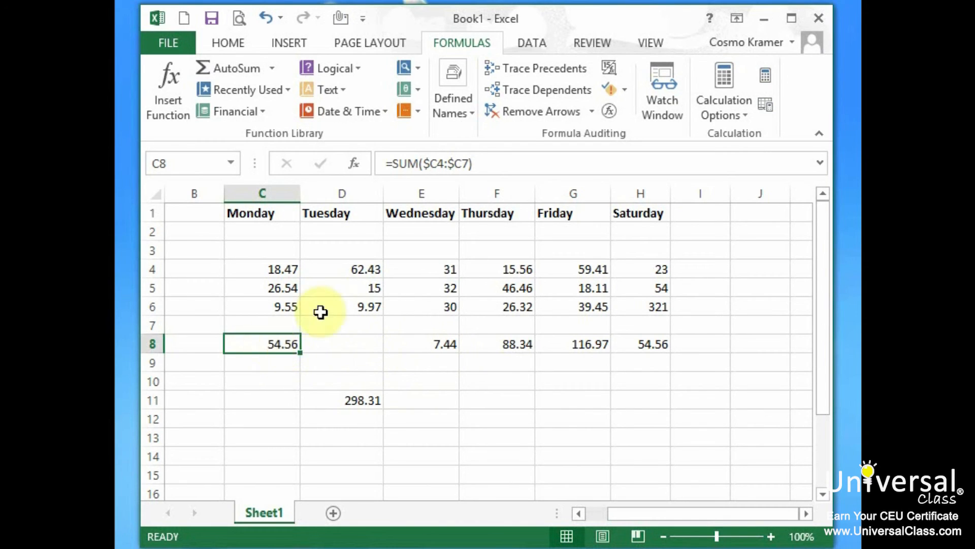
key(ctrl+c)
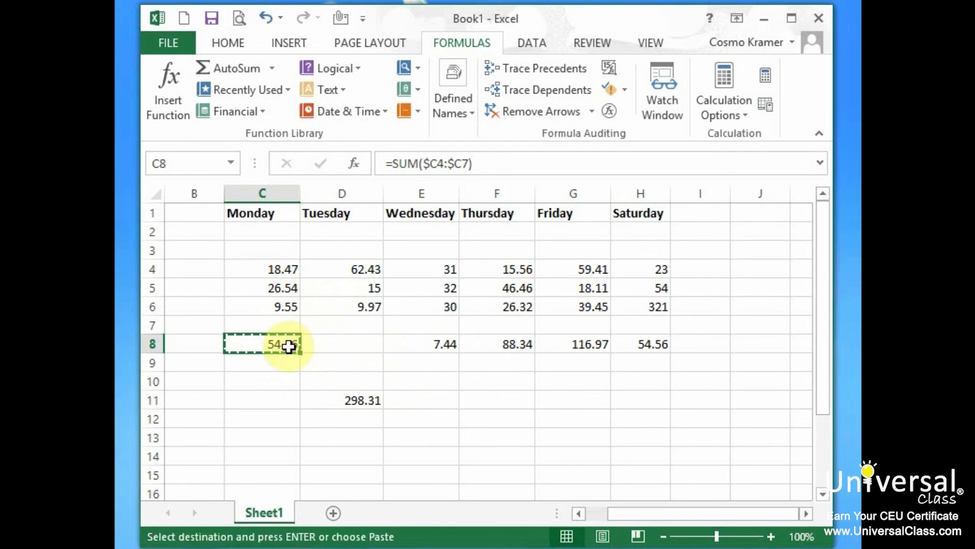
click(710, 342)
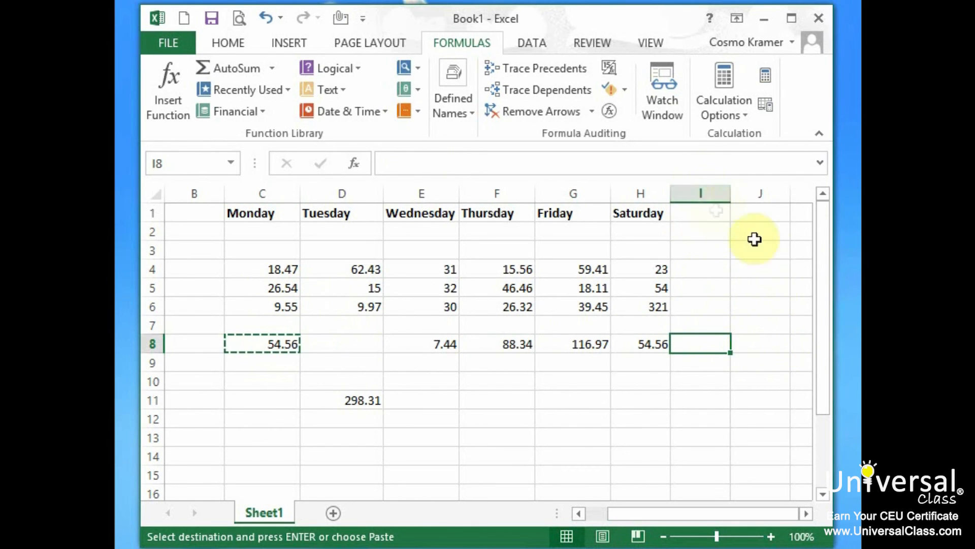
key(ctrl+v)
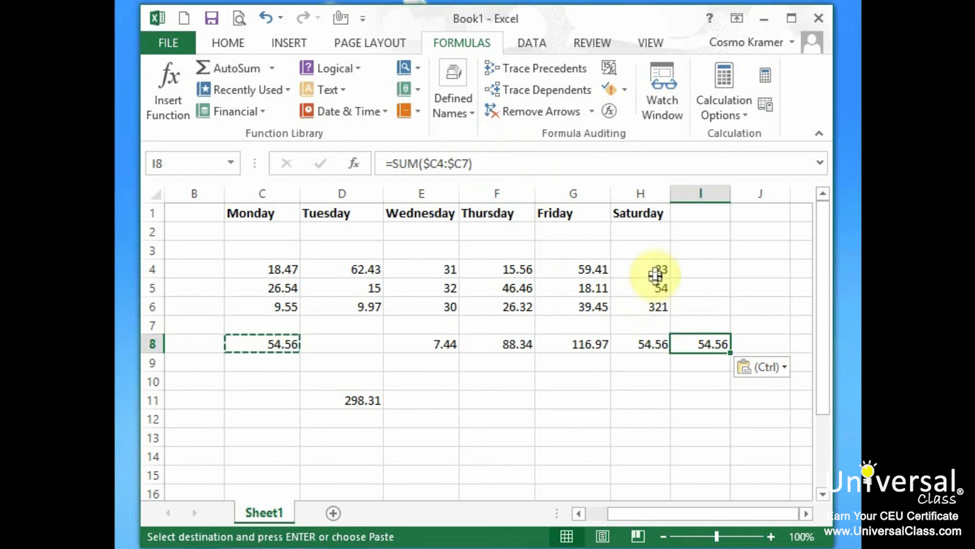
- Clear cell I8 and paste Monday's Daily Total from C8 into it with Paste Special, as values only
key(Delete)
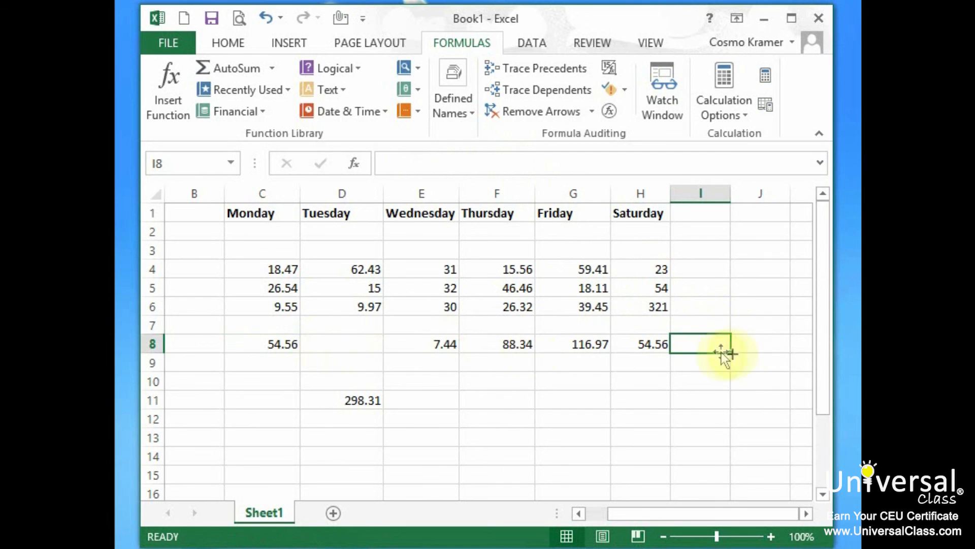
click(234, 344)
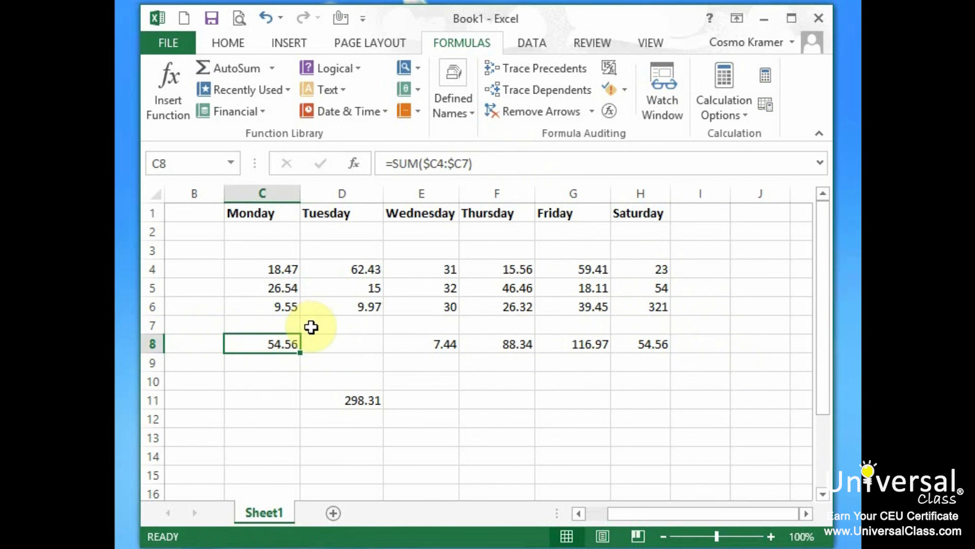
key(ctrl+c)
click(692, 344)
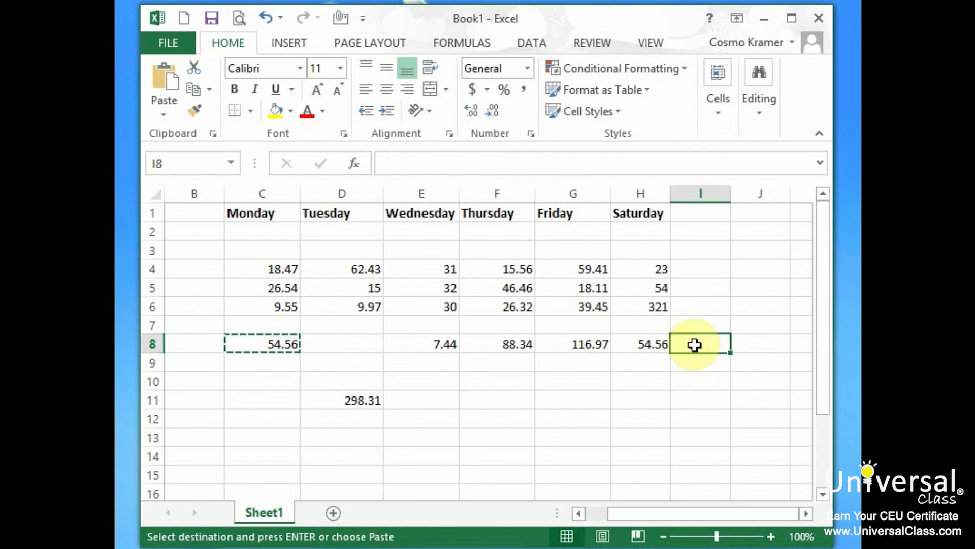
right_click(695, 344)
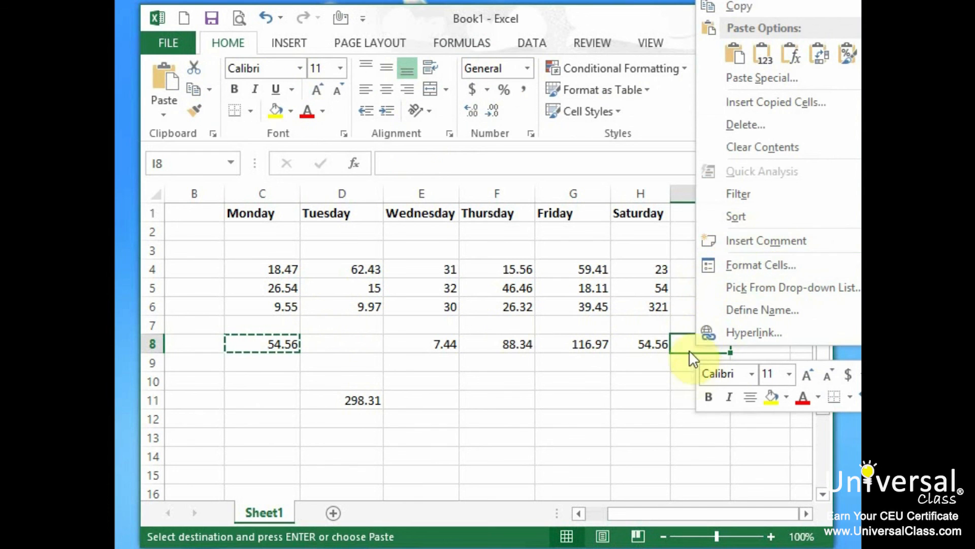
click(770, 81)
drag(747, 4, 396, 171)
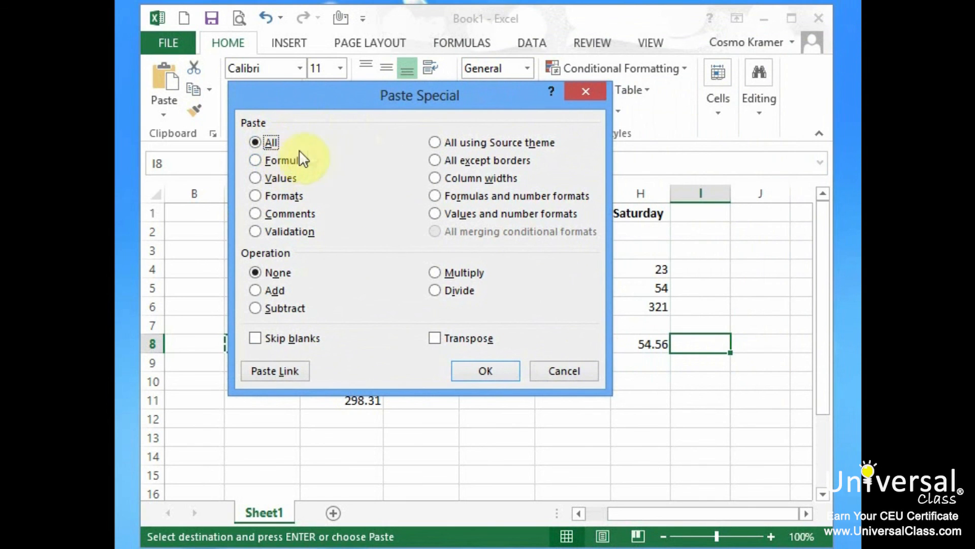
click(279, 176)
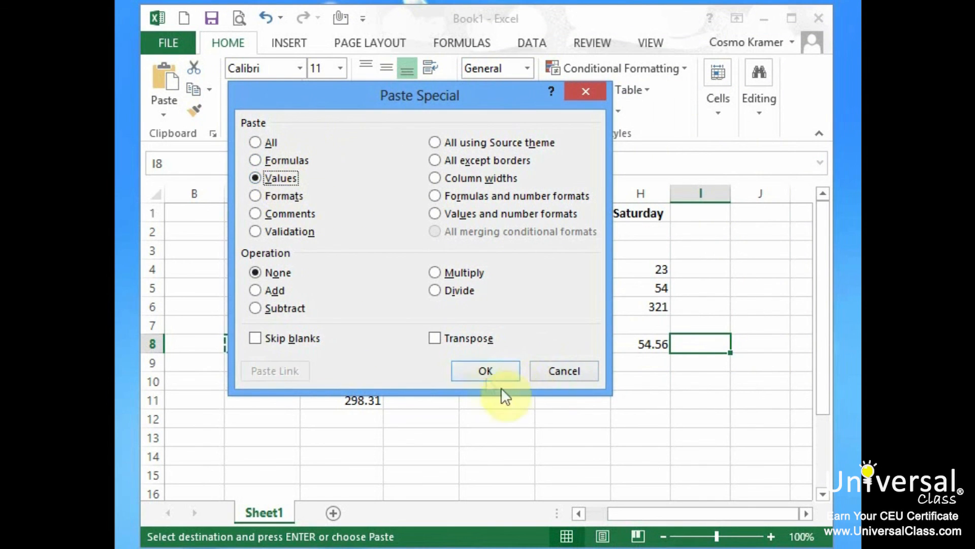
click(485, 371)
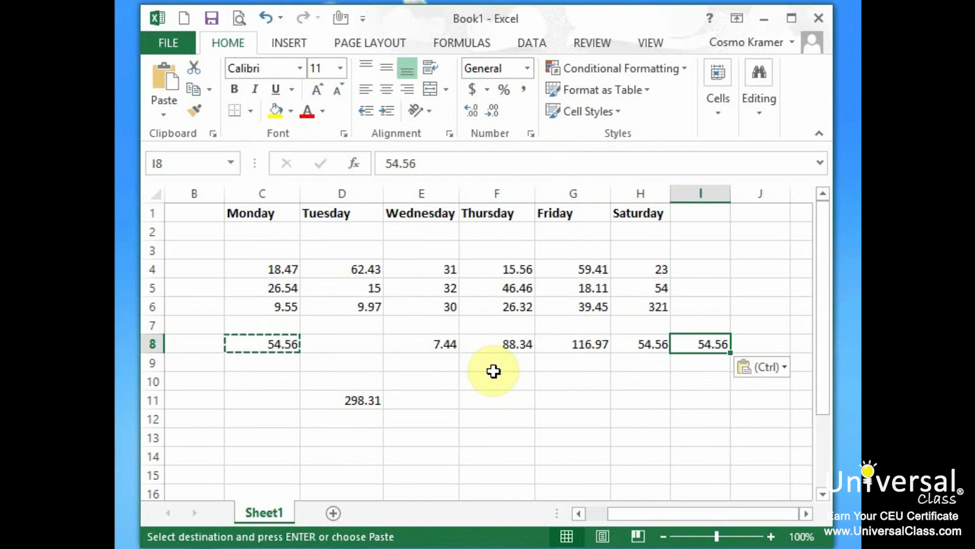
- Compare the pasted contents of I8 with the source formula in Monday's Daily Total, C8
double_click(429, 161)
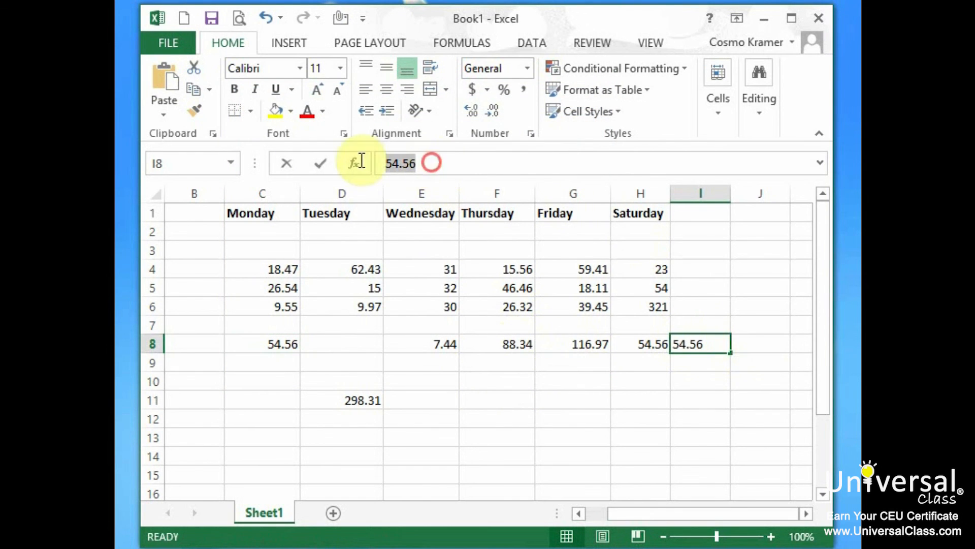
double_click(717, 343)
key(Escape)
click(268, 342)
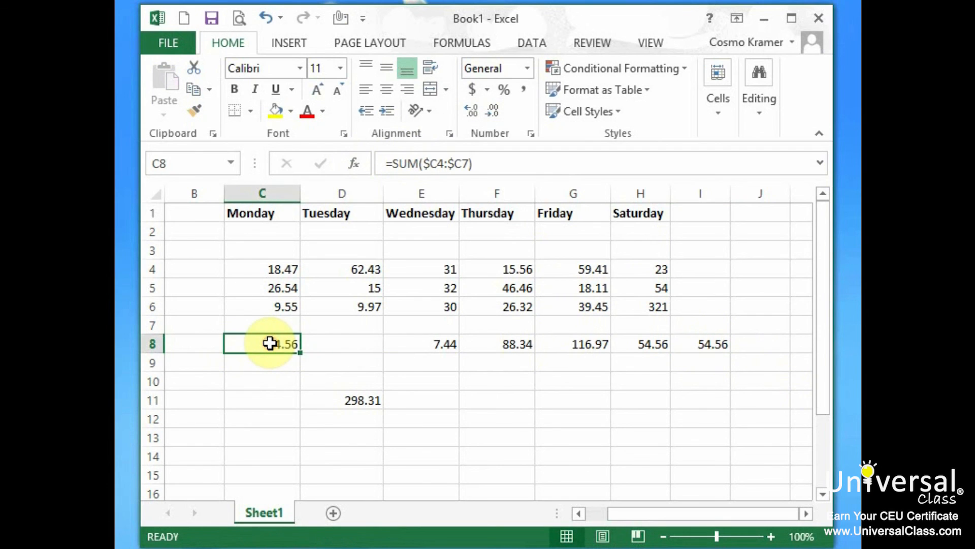
click(708, 341)
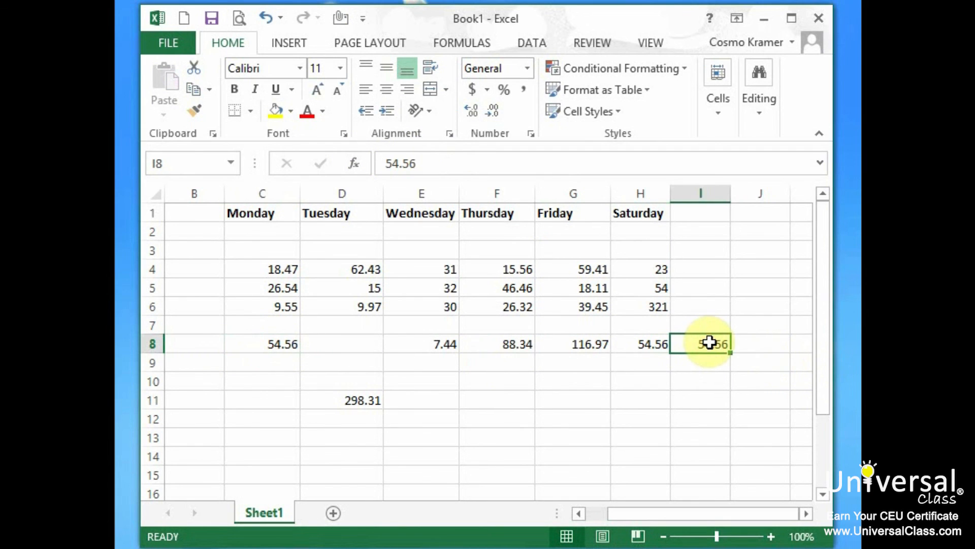